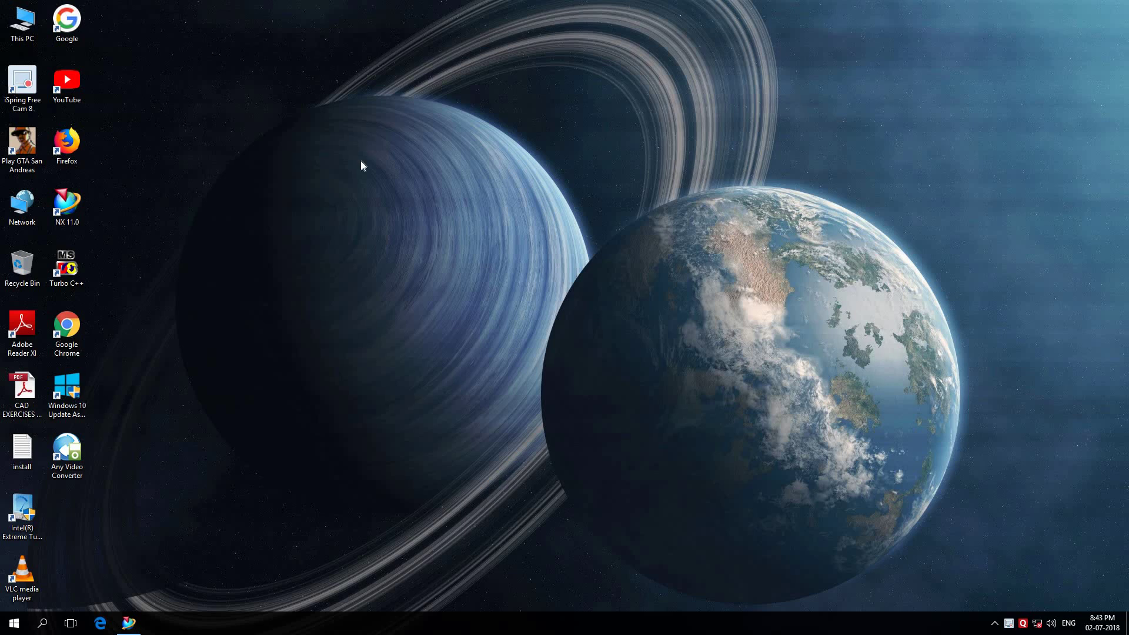
Restore the NX window and begin an extrusion with a new sketch for its section.
{"action": "left_click", "coordinate": [134, 625]}
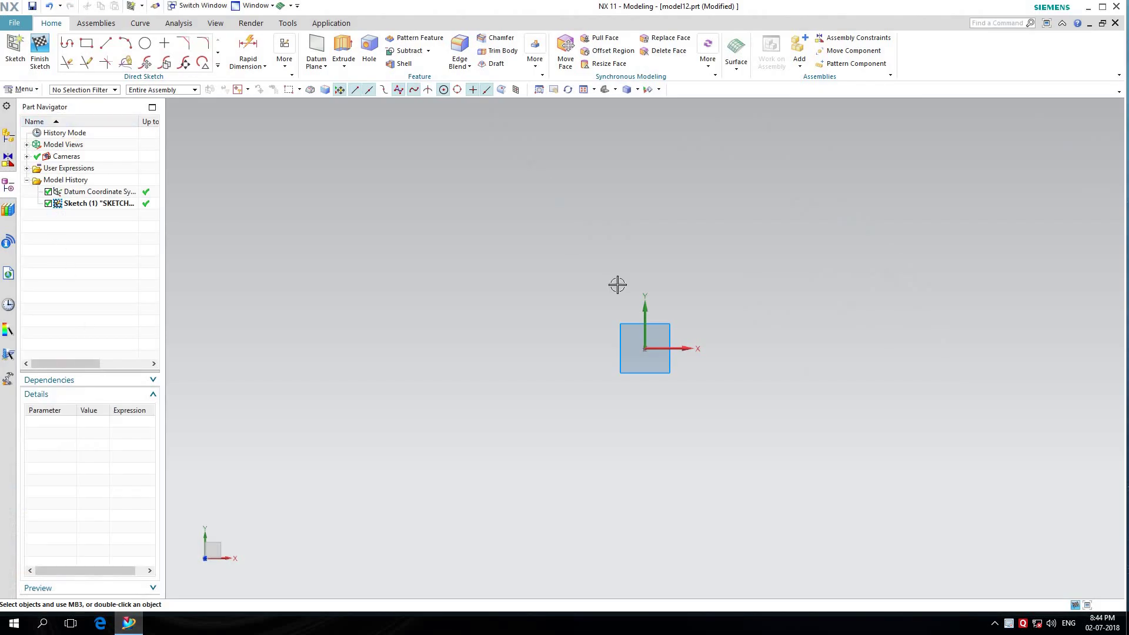
{"action": "left_click", "coordinate": [343, 53]}
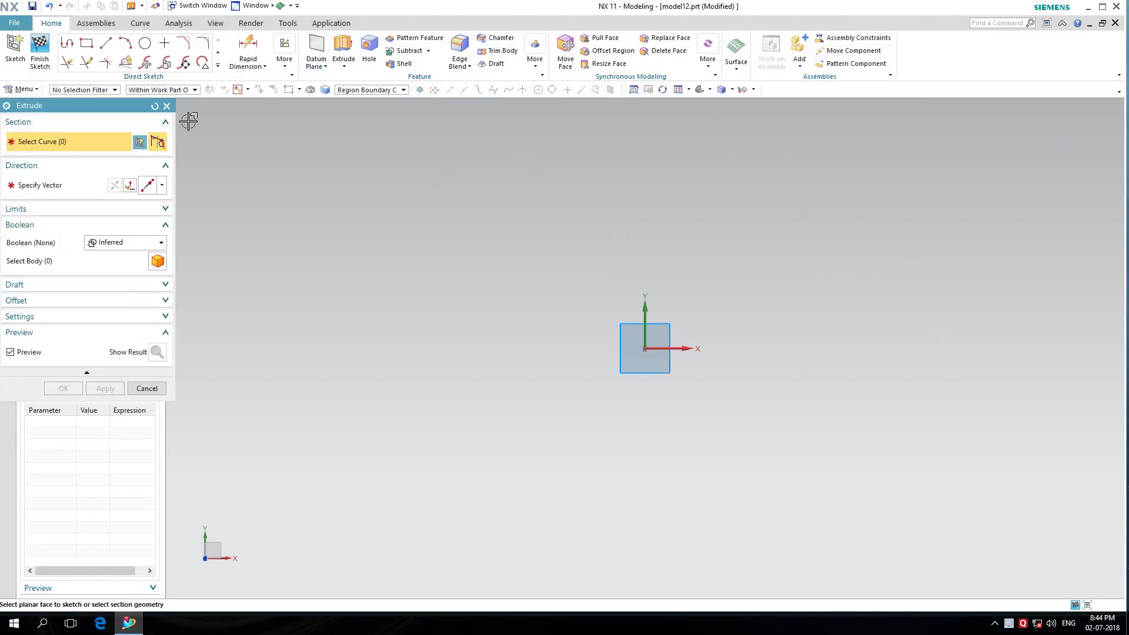
{"action": "left_click", "coordinate": [137, 143]}
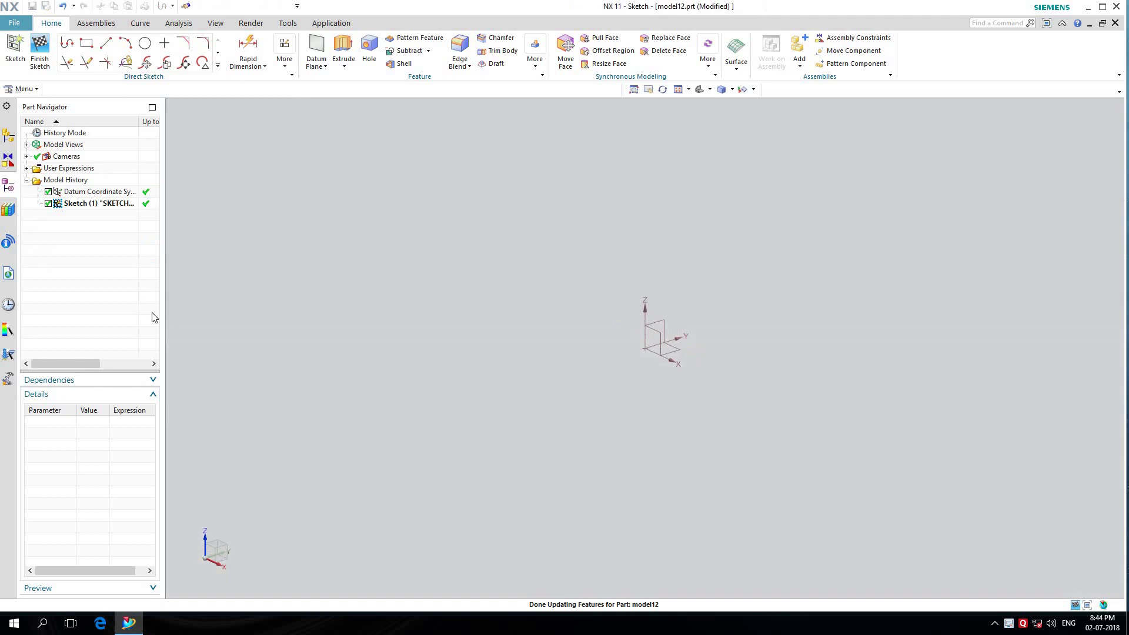
On the default plane, sketch a 100 × 100 centre-point rectangle at the origin.
{"action": "left_click", "coordinate": [112, 255]}
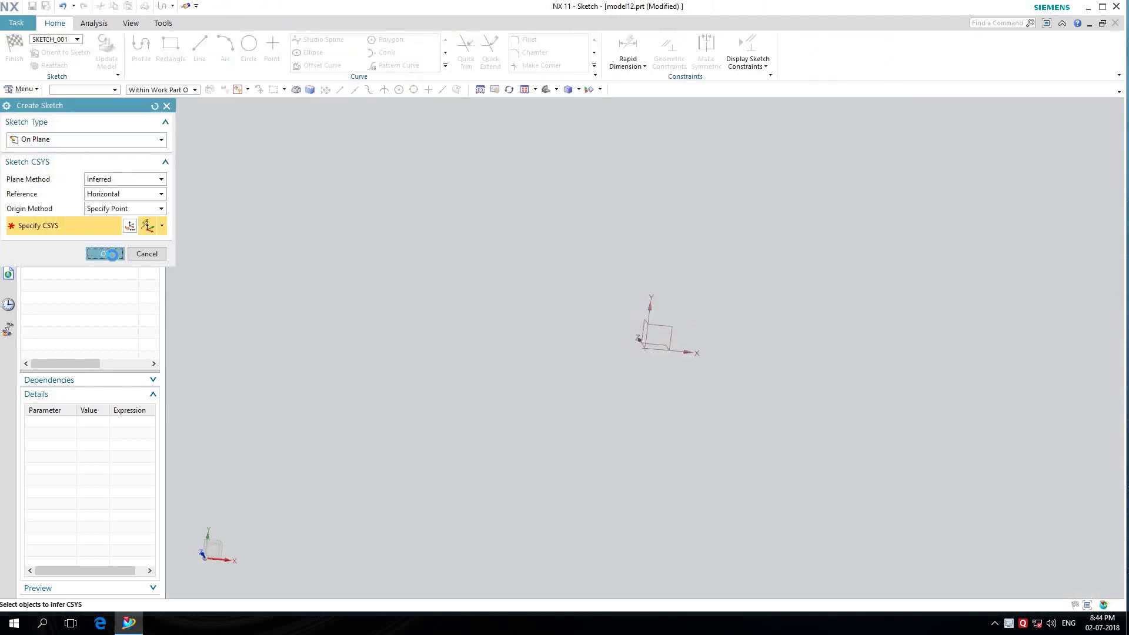
{"action": "left_click", "coordinate": [169, 47]}
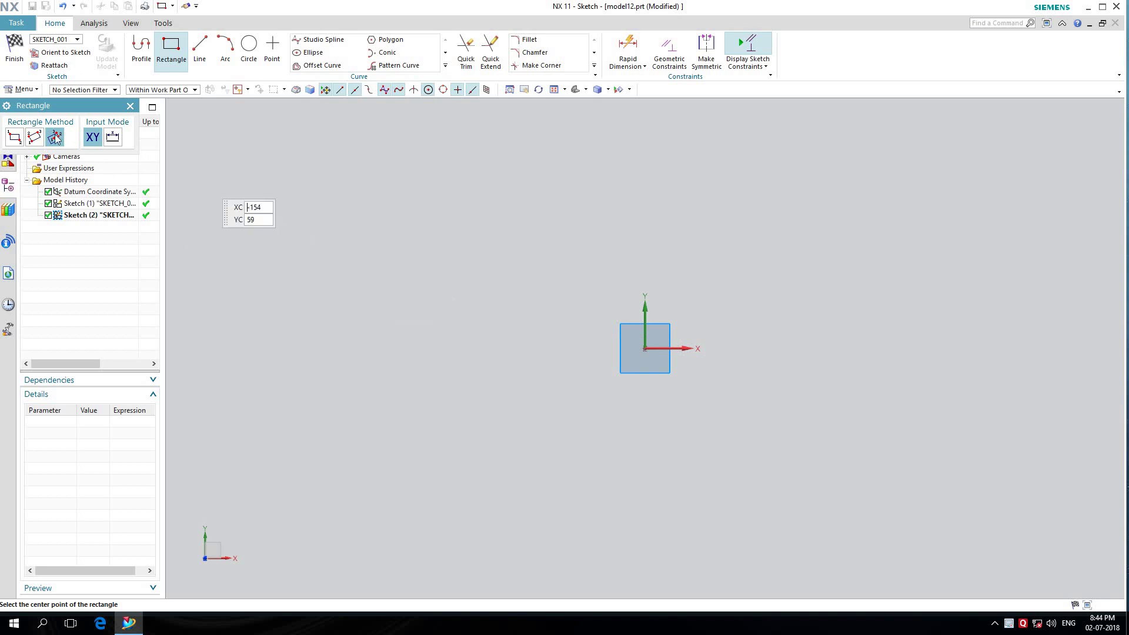
{"action": "left_click", "coordinate": [645, 348]}
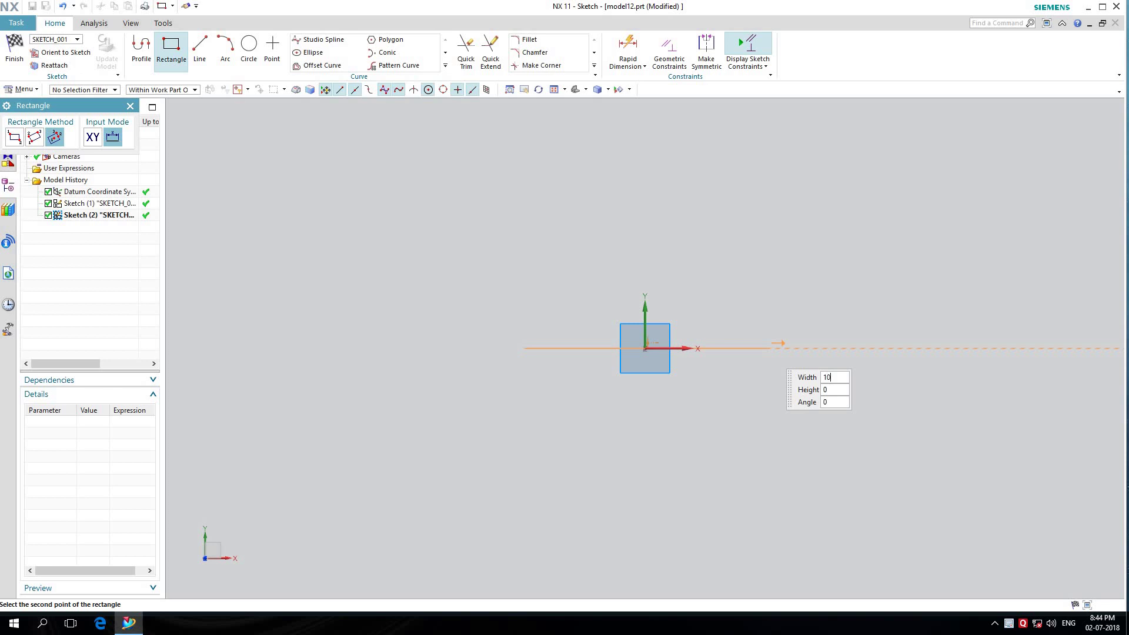
{"action": "type", "text": "100"}
{"action": "left_click", "coordinate": [767, 348]}
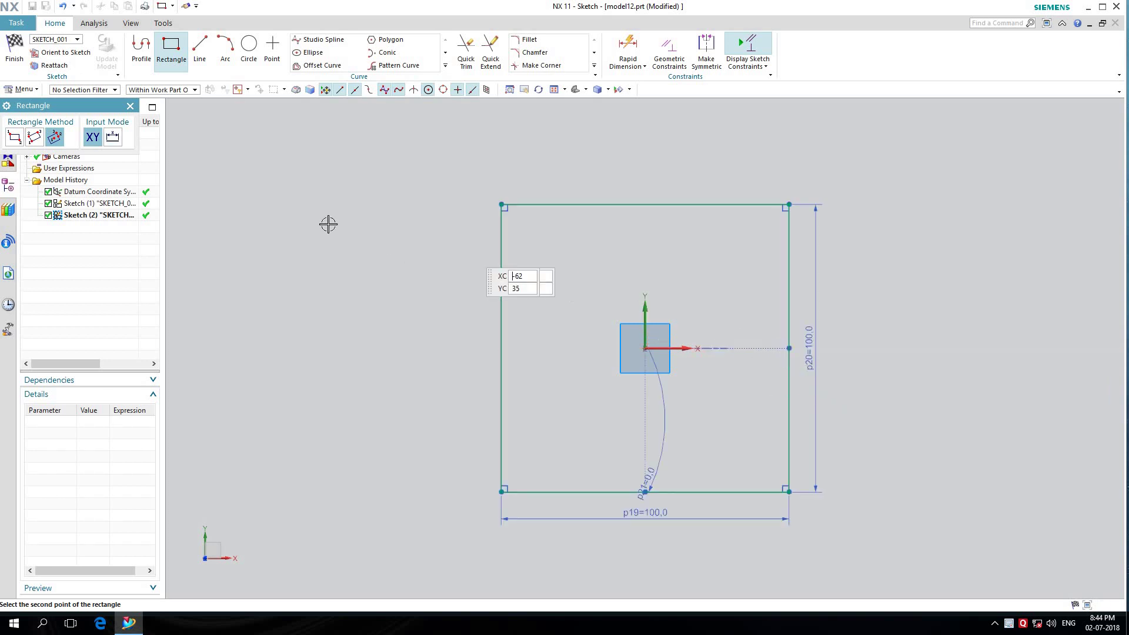
{"action": "left_click", "coordinate": [130, 106]}
{"action": "scroll", "coordinate": [312, 218], "scroll_direction": "up", "scroll_amount": 1}
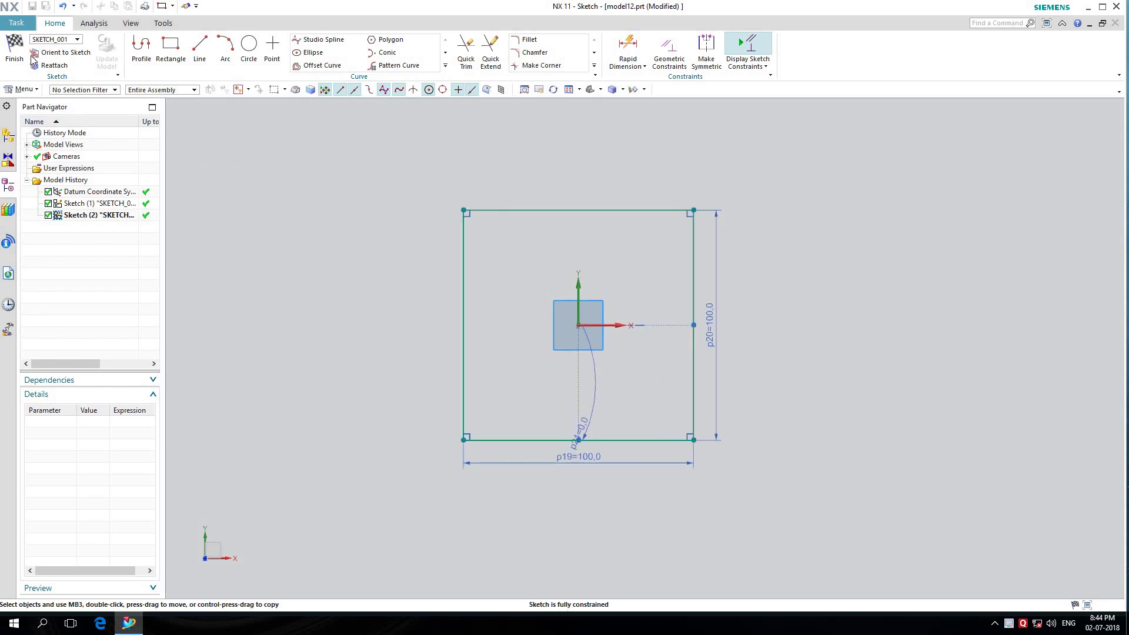
Finish the square sketch and set the extrusion Boolean to None.
{"action": "left_click", "coordinate": [14, 49]}
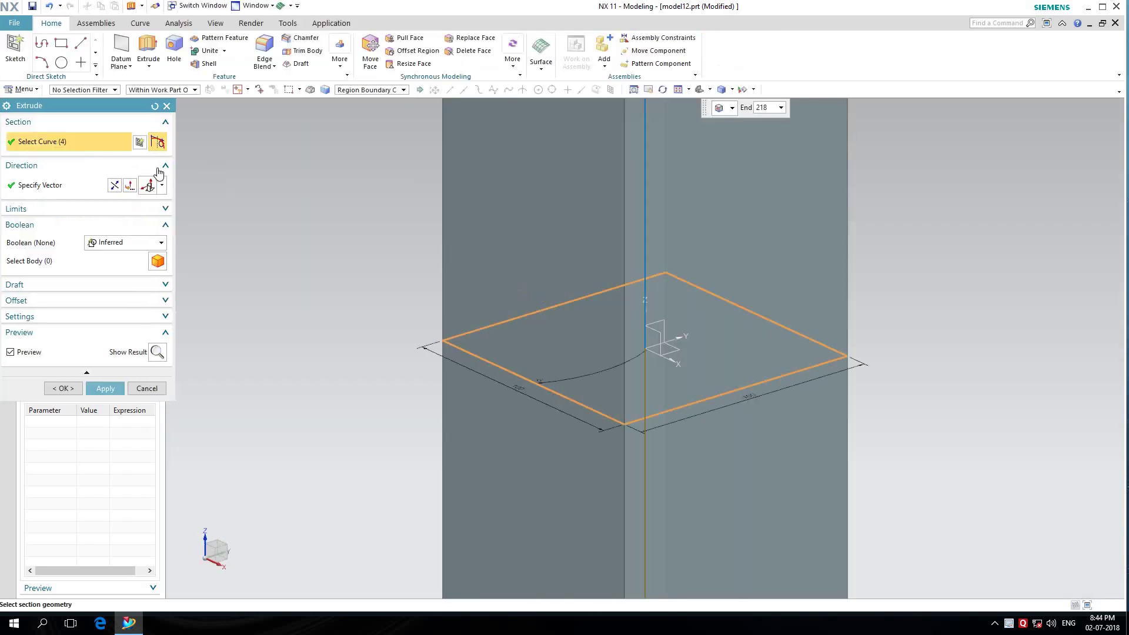
{"action": "left_click", "coordinate": [140, 243]}
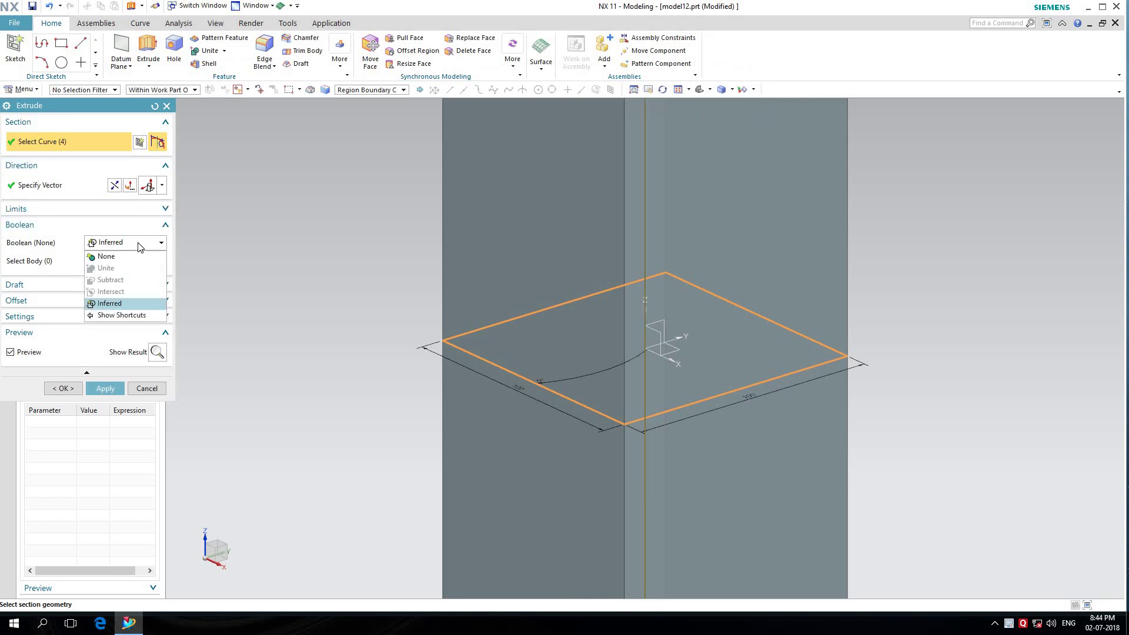
{"action": "left_click", "coordinate": [138, 247]}
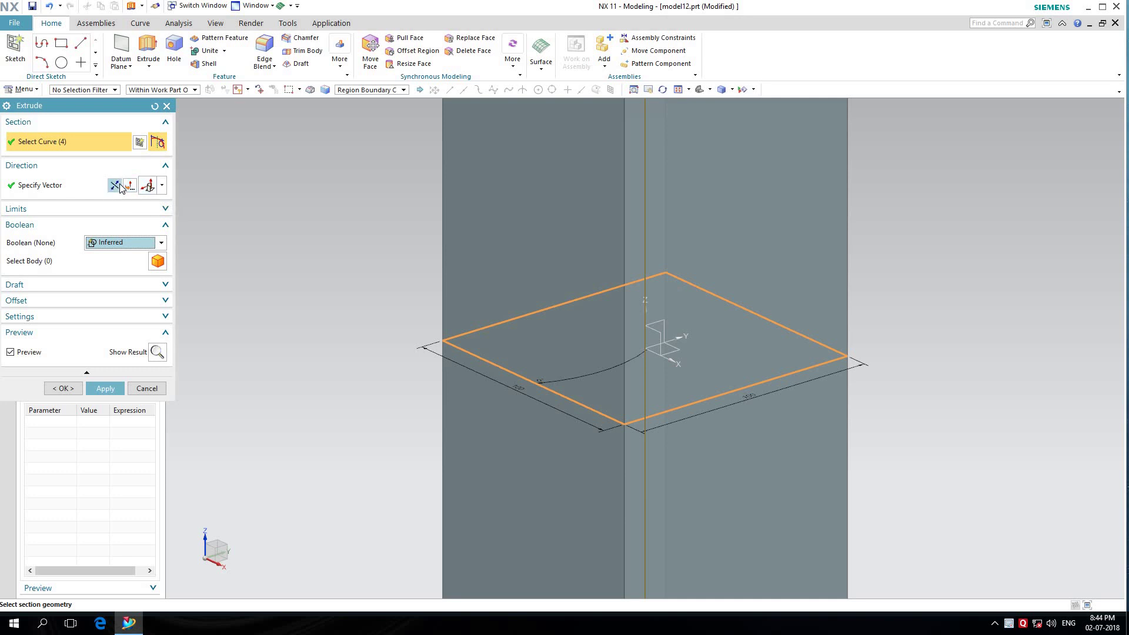
{"action": "left_click", "coordinate": [131, 242]}
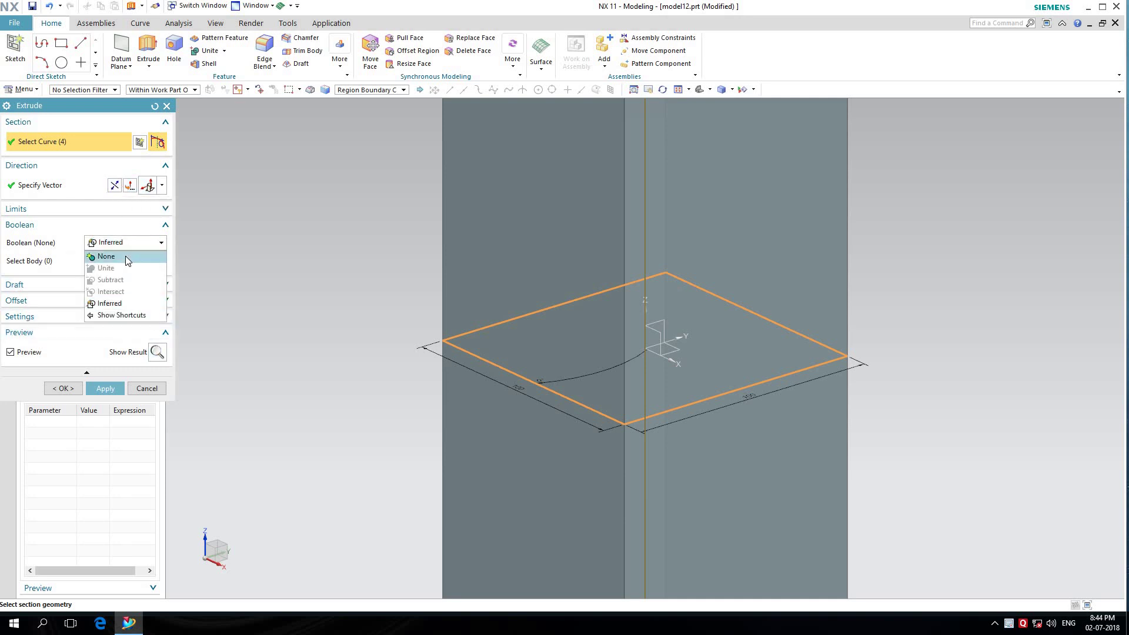
{"action": "left_click", "coordinate": [125, 256]}
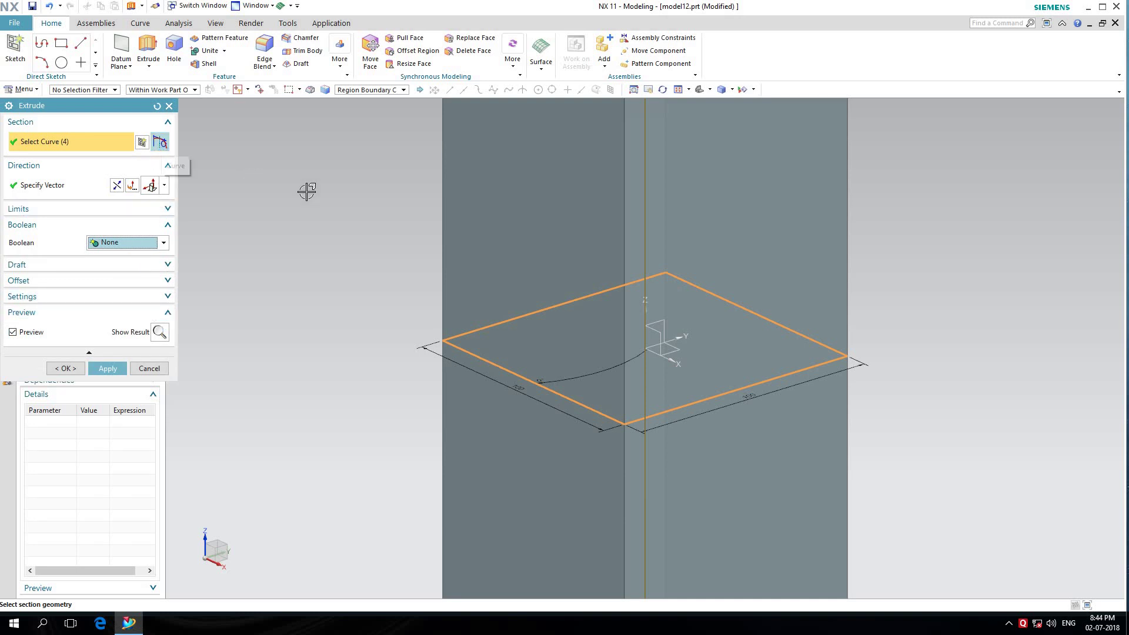
{"action": "scroll", "coordinate": [412, 200], "scroll_direction": "down", "scroll_amount": 5}
{"action": "scroll", "coordinate": [516, 222], "scroll_direction": "down", "scroll_amount": 3}
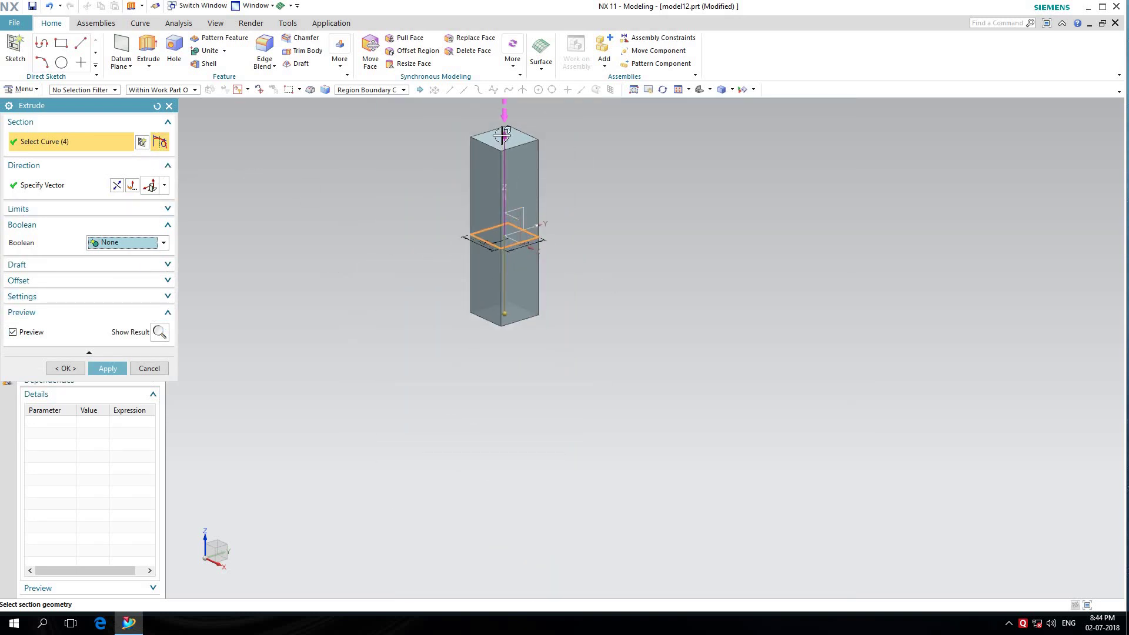
Extrude the square from start -50 to end 50 into a separate cube.
{"action": "left_click_drag", "start_coordinate": [502, 134], "coordinate": [606, 214]}
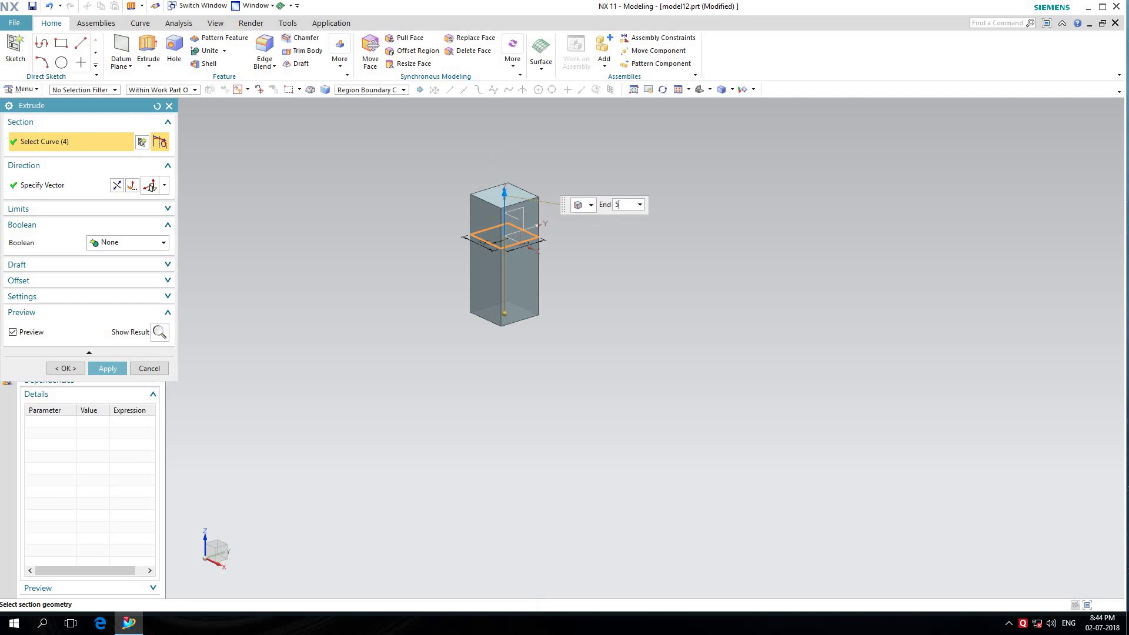
{"action": "type", "text": "50"}
{"action": "key", "text": "Return"}
{"action": "scroll", "coordinate": [565, 318], "scroll_direction": "up", "scroll_amount": 3}
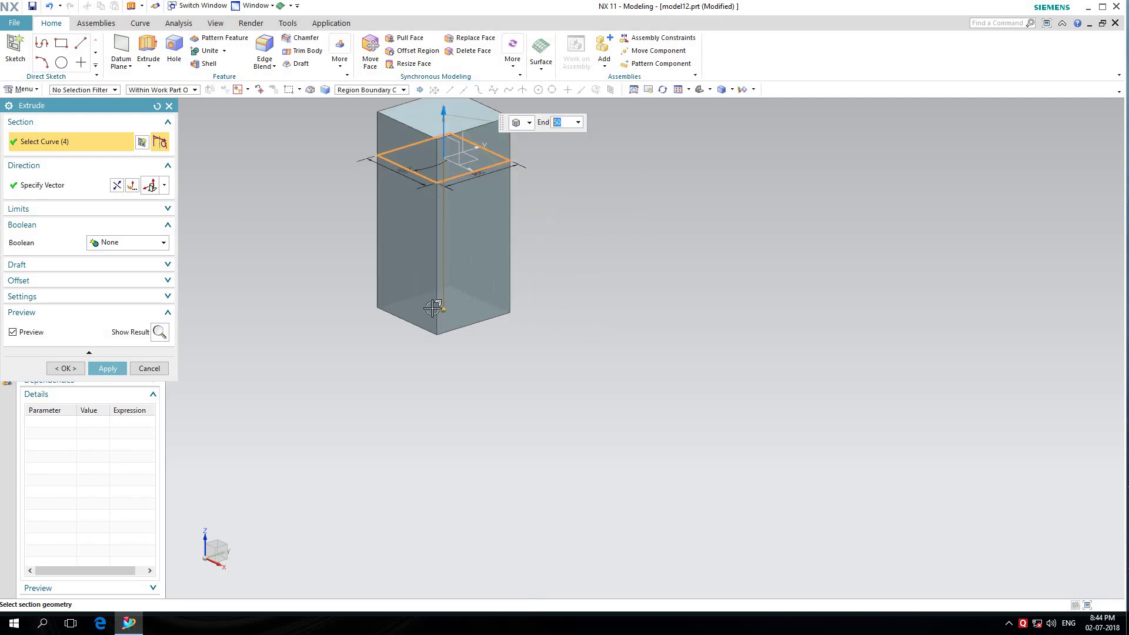
{"action": "left_click_drag", "start_coordinate": [441, 312], "coordinate": [448, 256]}
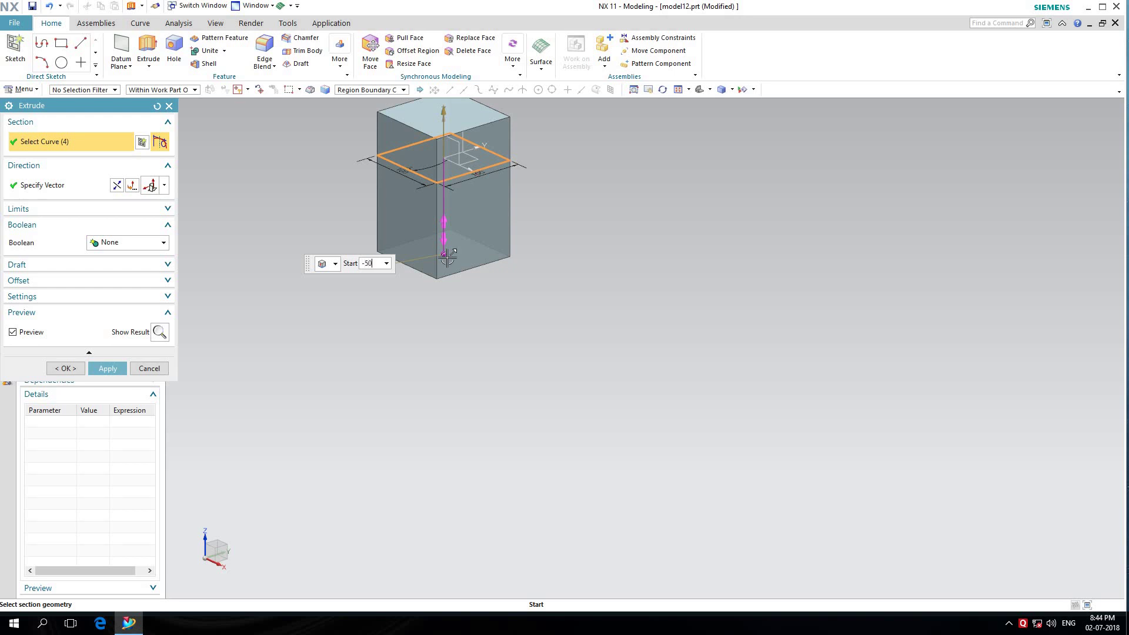
{"action": "key", "text": "Return"}
{"action": "left_click", "coordinate": [118, 369]}
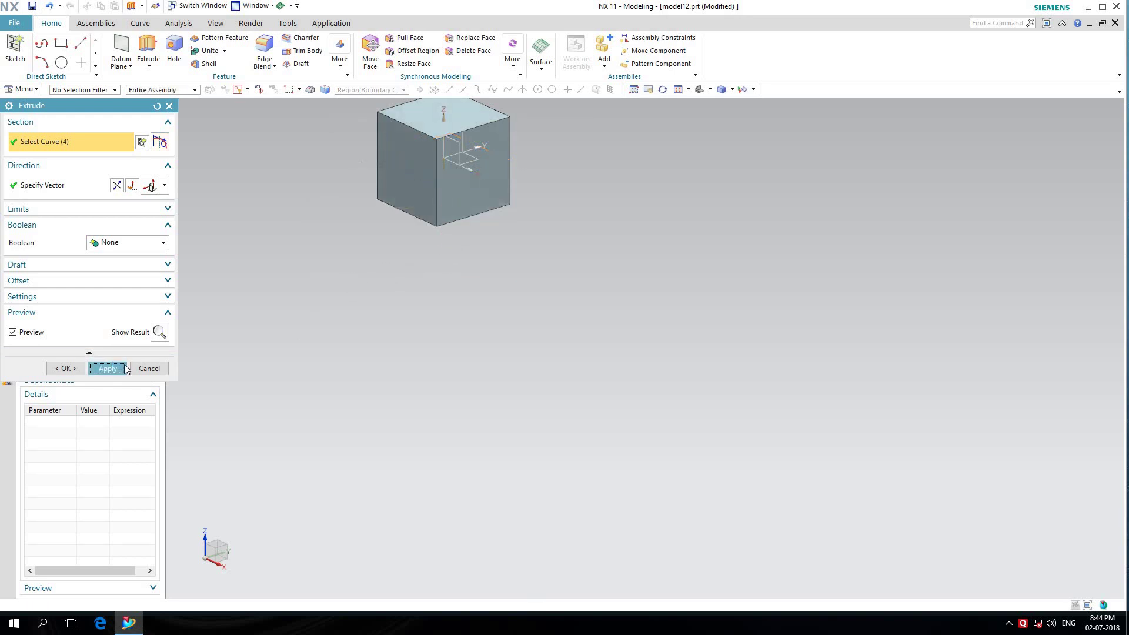
{"action": "left_click", "coordinate": [151, 368]}
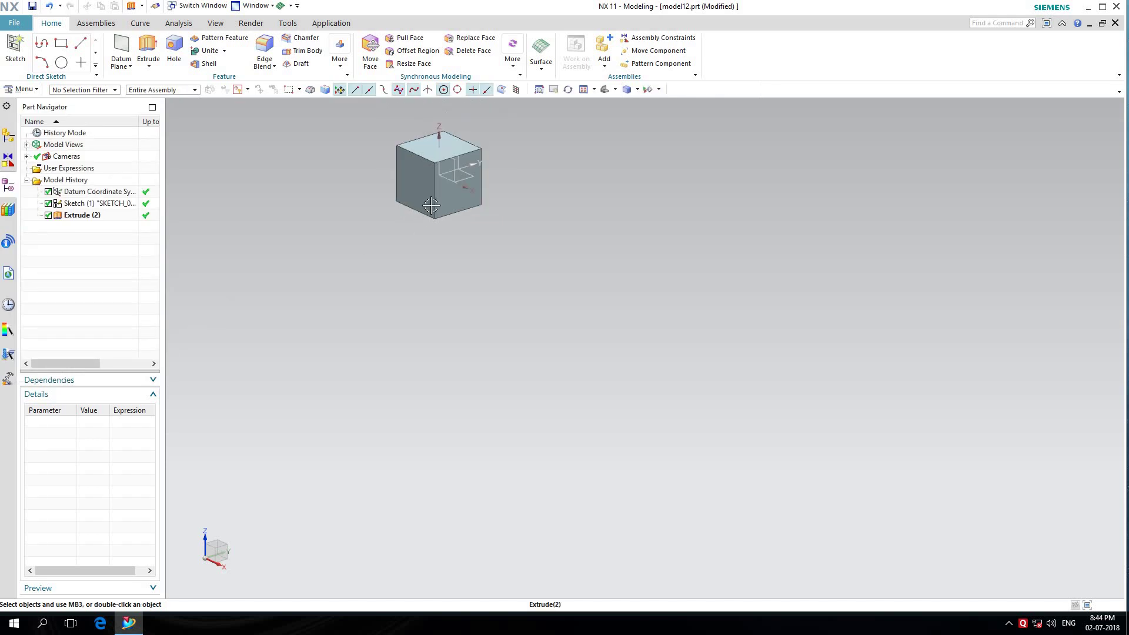
Centre the cube in view and place a new sketch on its right face.
{"action": "scroll", "coordinate": [431, 205], "scroll_direction": "up", "scroll_amount": 1}
{"action": "left_click", "coordinate": [553, 90]}
{"action": "left_click_drag", "start_coordinate": [516, 184], "coordinate": [529, 360]}
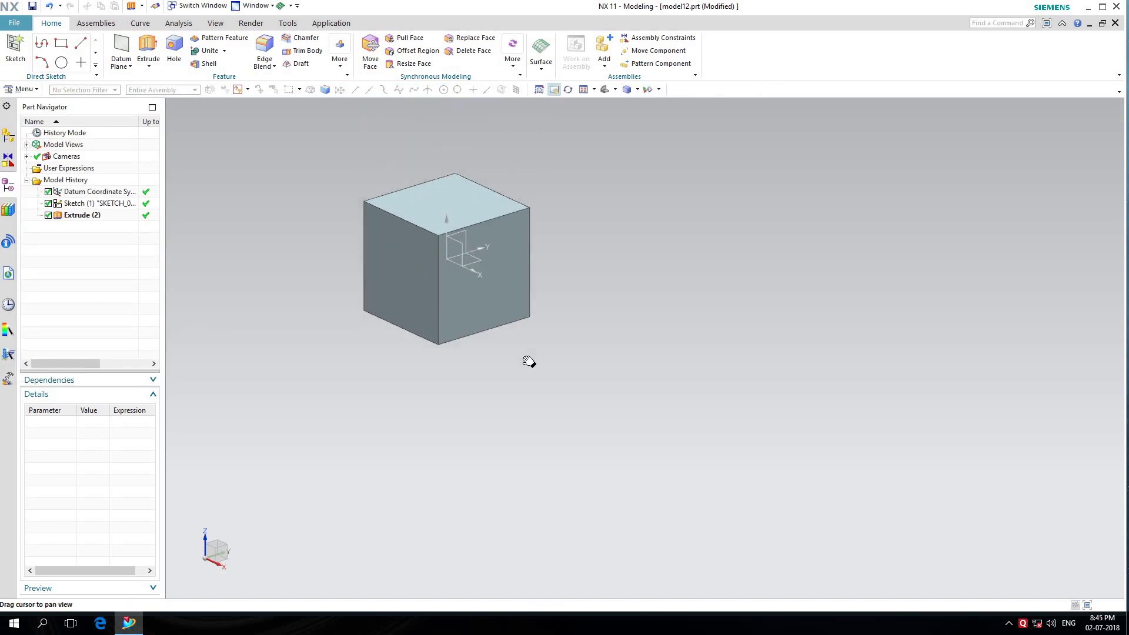
{"action": "scroll", "coordinate": [535, 327], "scroll_direction": "up", "scroll_amount": 1}
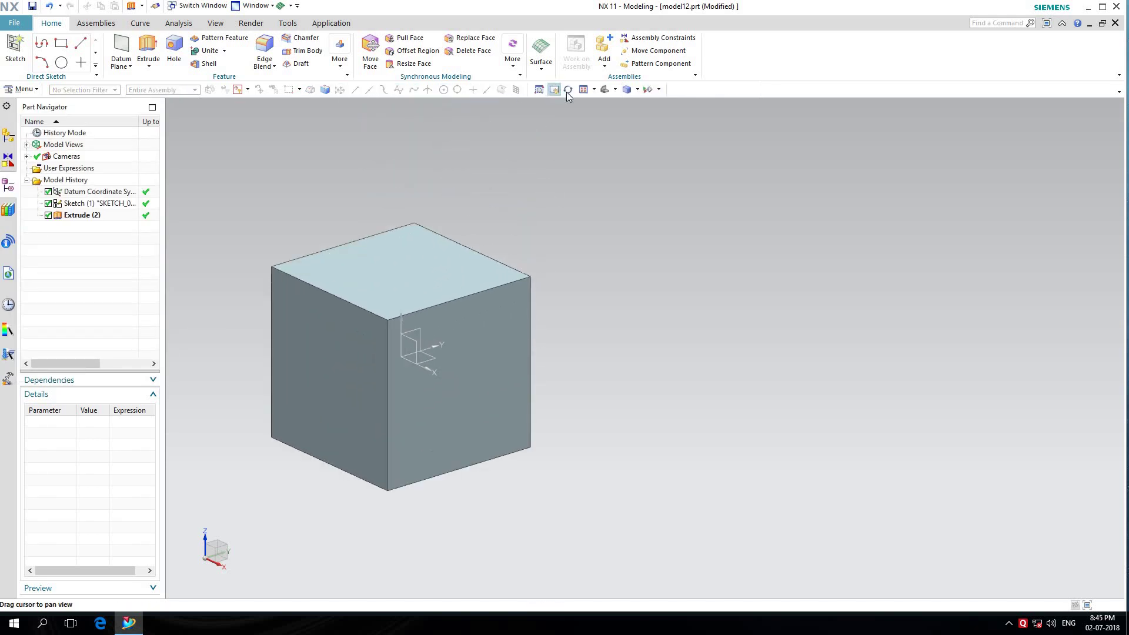
{"action": "left_click", "coordinate": [15, 48]}
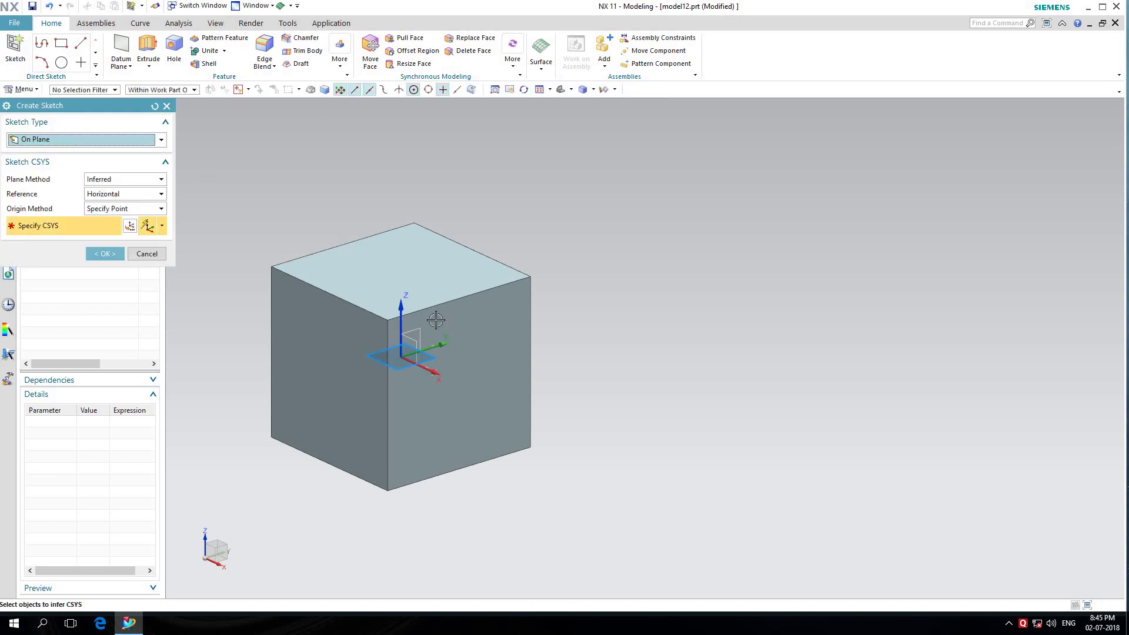
{"action": "left_click", "coordinate": [442, 325]}
{"action": "left_click", "coordinate": [105, 254]}
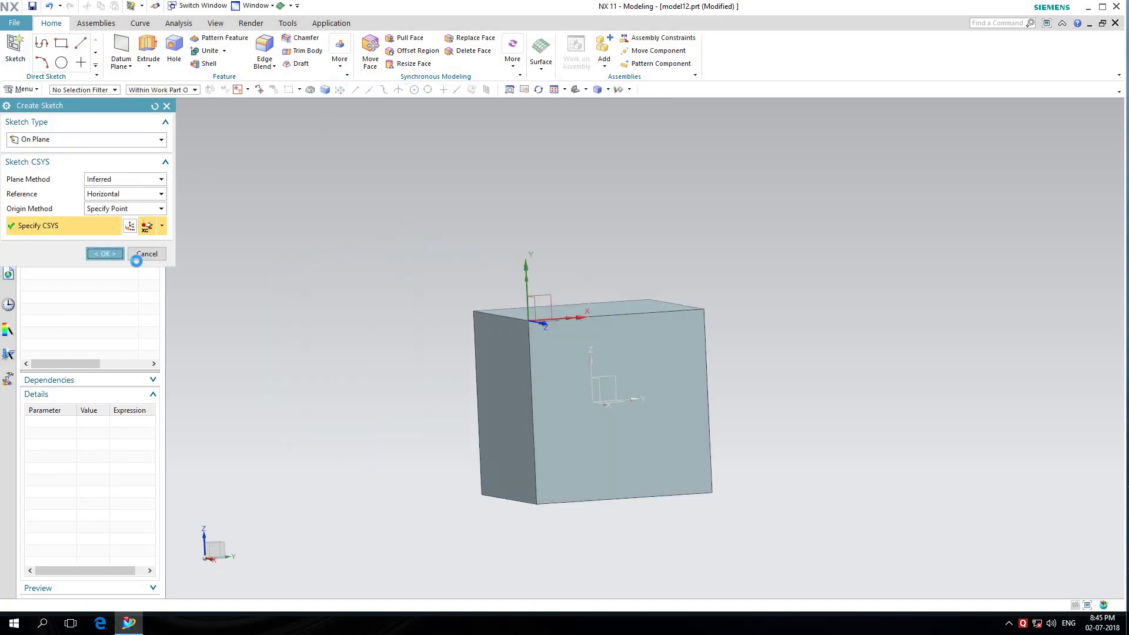
Draw a triangle from the bottom corners to the top-edge midpoint with base 100.
{"action": "left_click", "coordinate": [67, 43]}
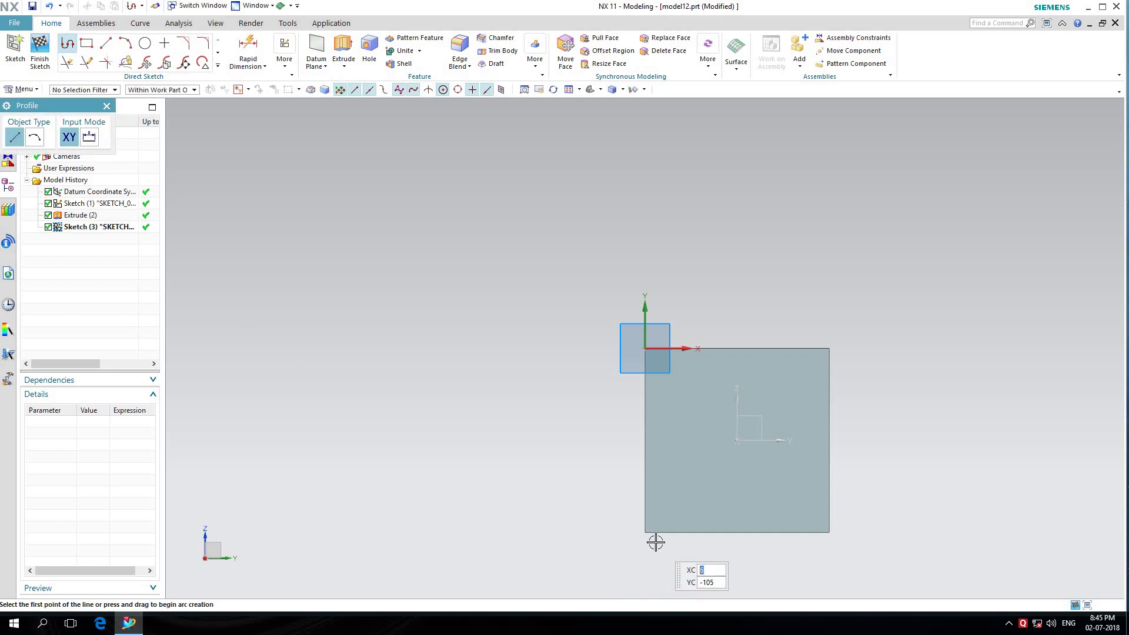
{"action": "left_click", "coordinate": [645, 532]}
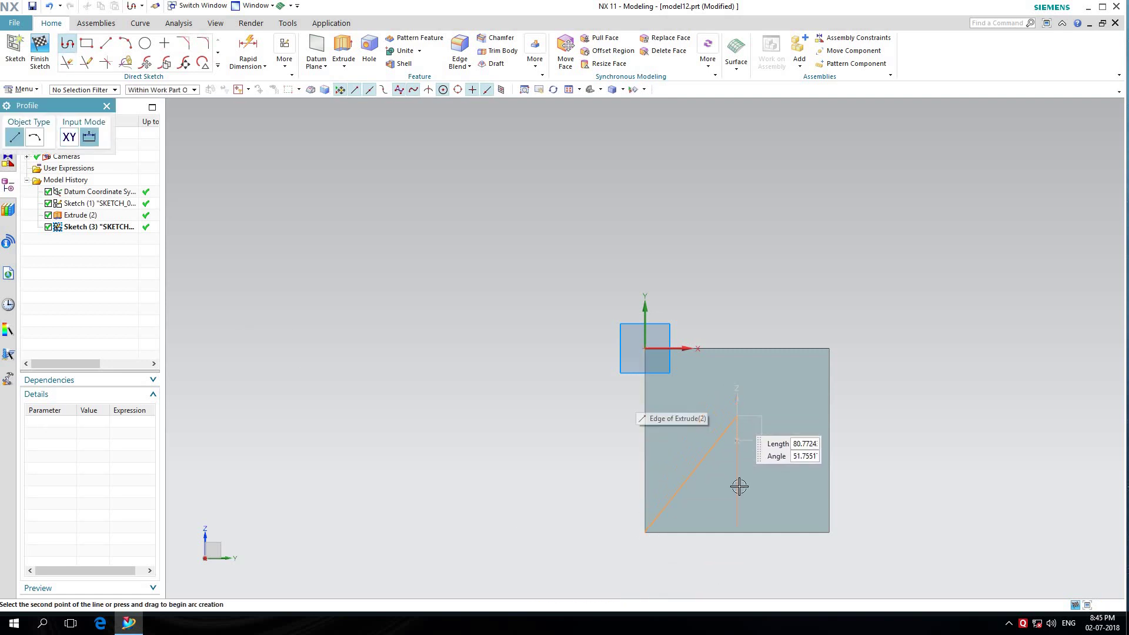
{"action": "left_click", "coordinate": [737, 348]}
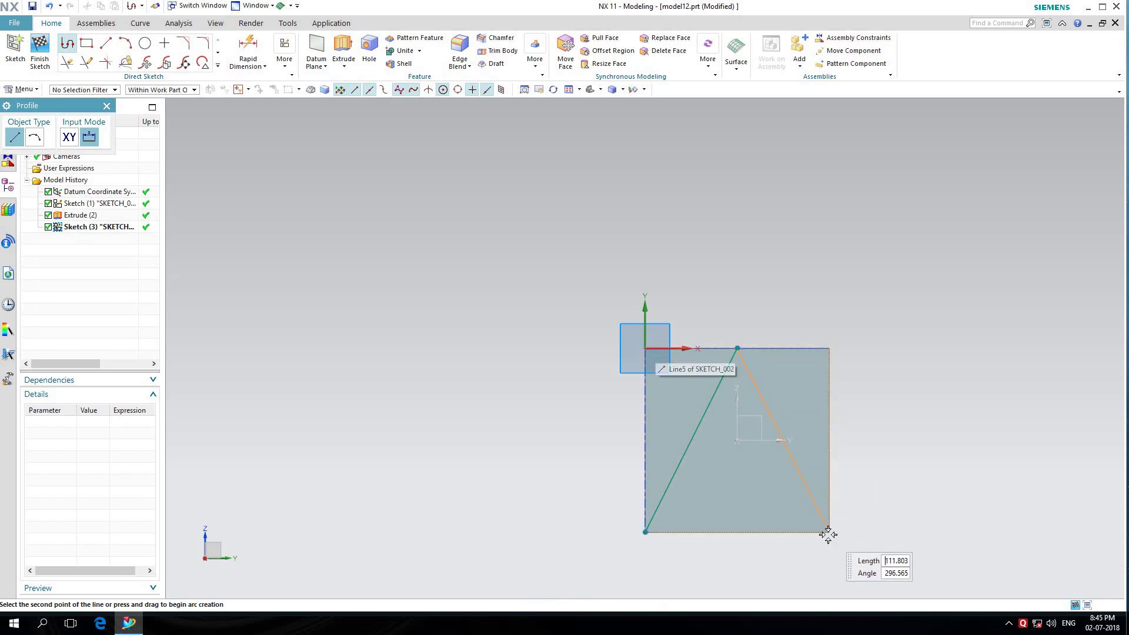
{"action": "left_click", "coordinate": [829, 532]}
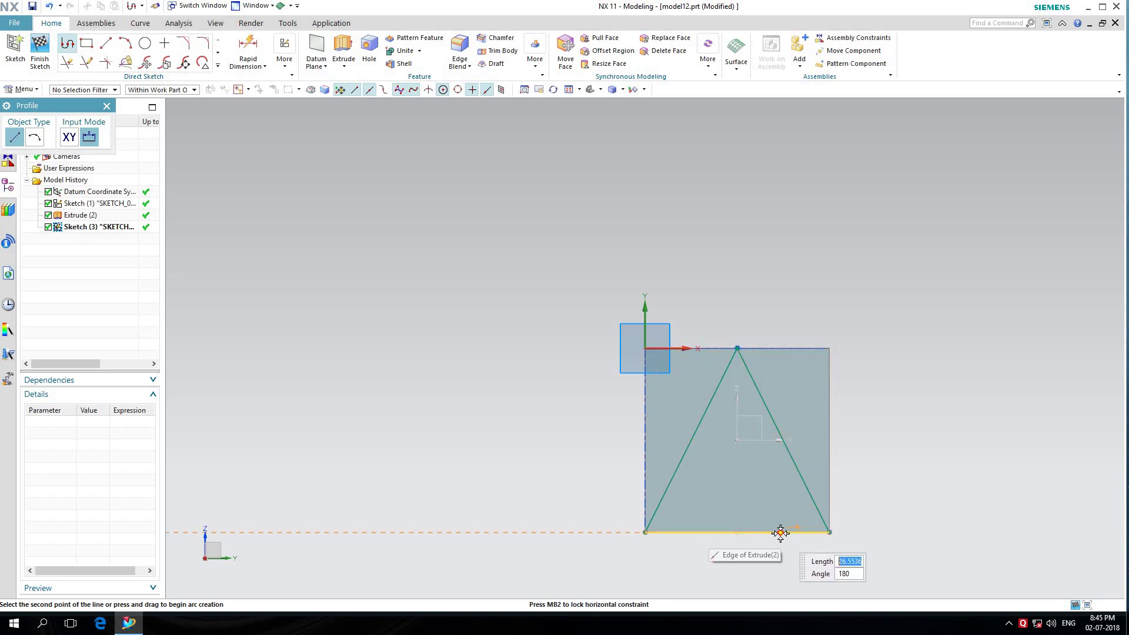
{"action": "type", "text": "100"}
{"action": "key", "text": "Tab"}
{"action": "key", "text": "Return"}
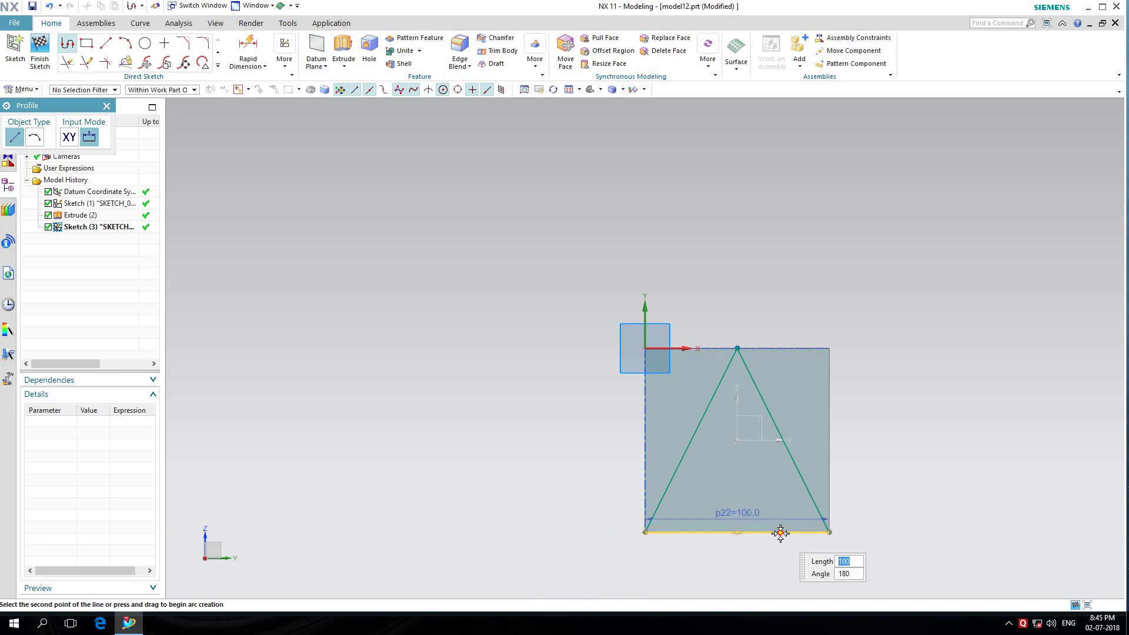
{"action": "left_click", "coordinate": [109, 107]}
{"action": "left_click", "coordinate": [40, 50]}
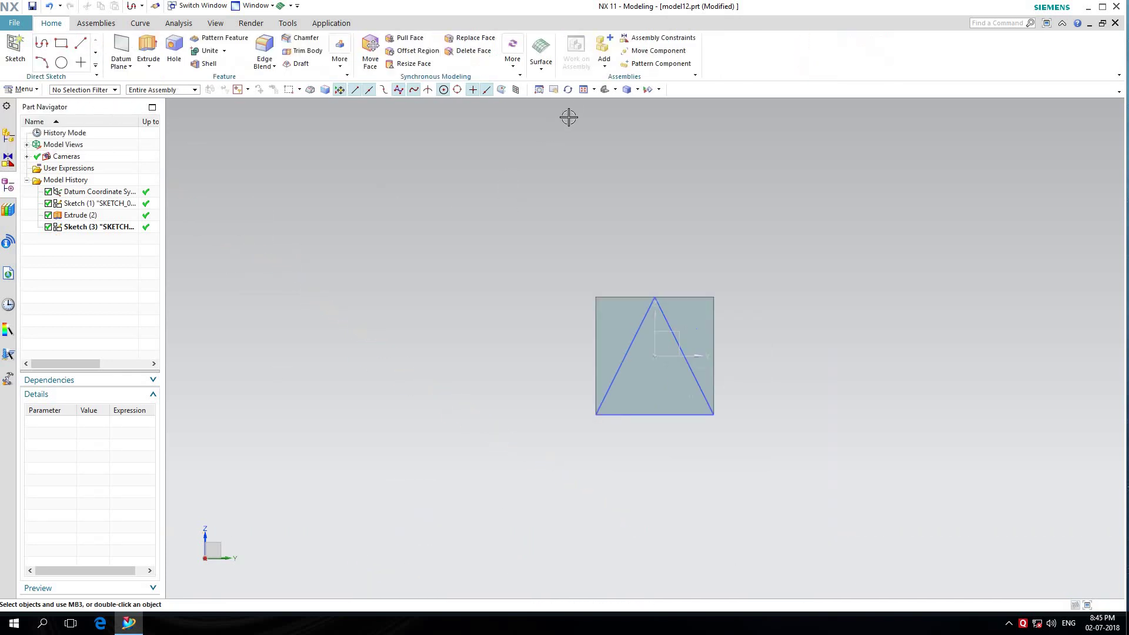
Orbit the view and select the triangular region as an extrusion section.
{"action": "left_click", "coordinate": [567, 89]}
{"action": "mouse_move", "coordinate": [549, 174]}
{"action": "left_mouse_down"}
{"action": "mouse_move", "coordinate": [612, 176]}
{"action": "mouse_move", "coordinate": [628, 157]}
{"action": "mouse_move", "coordinate": [620, 192]}
{"action": "mouse_move", "coordinate": [418, 132]}
{"action": "left_mouse_up"}
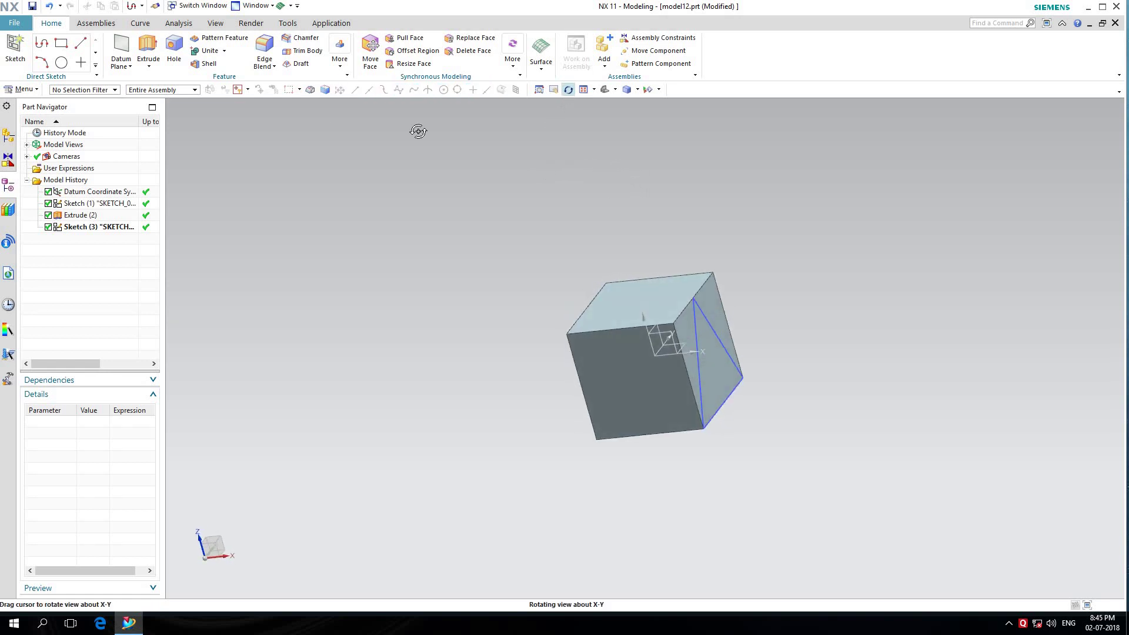
{"action": "left_click", "coordinate": [148, 51]}
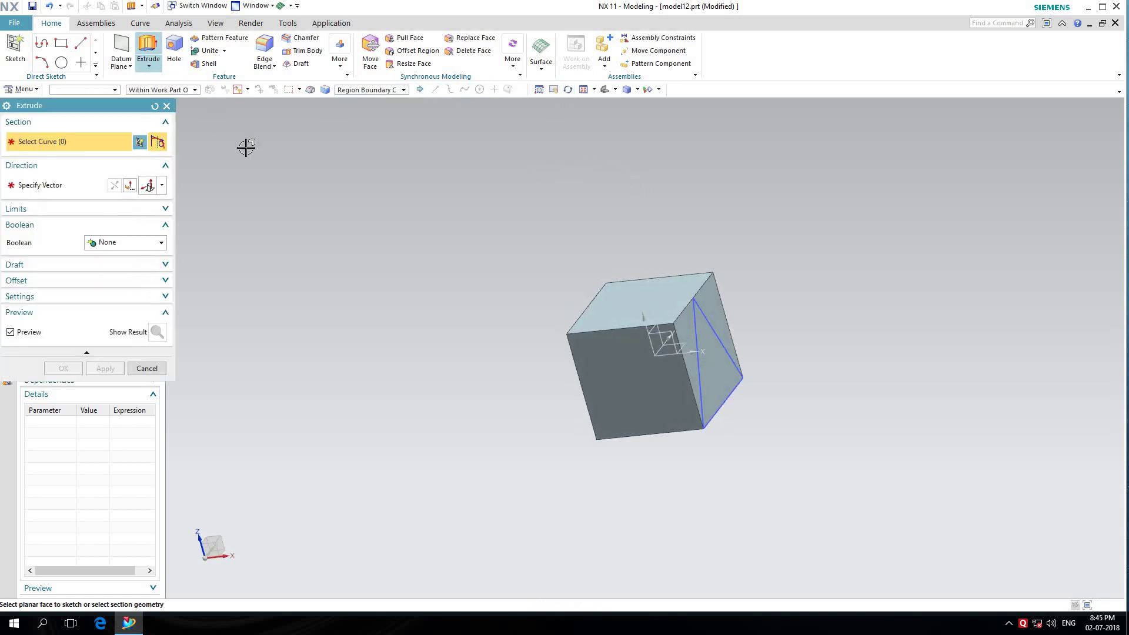
{"action": "left_click", "coordinate": [343, 92]}
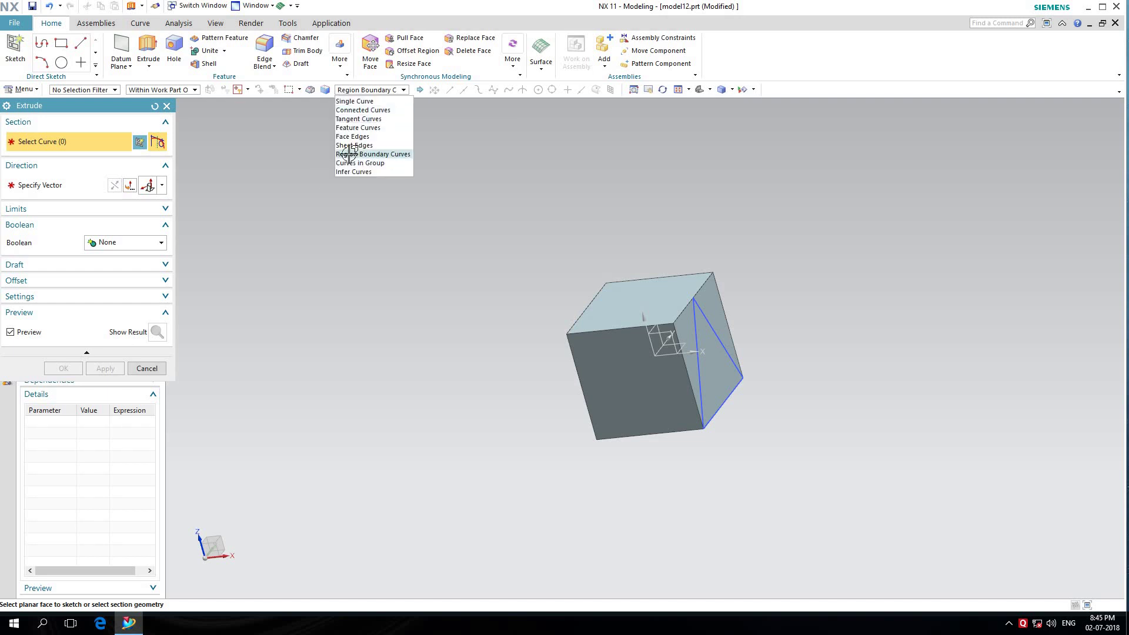
{"action": "left_click", "coordinate": [349, 154]}
{"action": "left_click", "coordinate": [708, 359]}
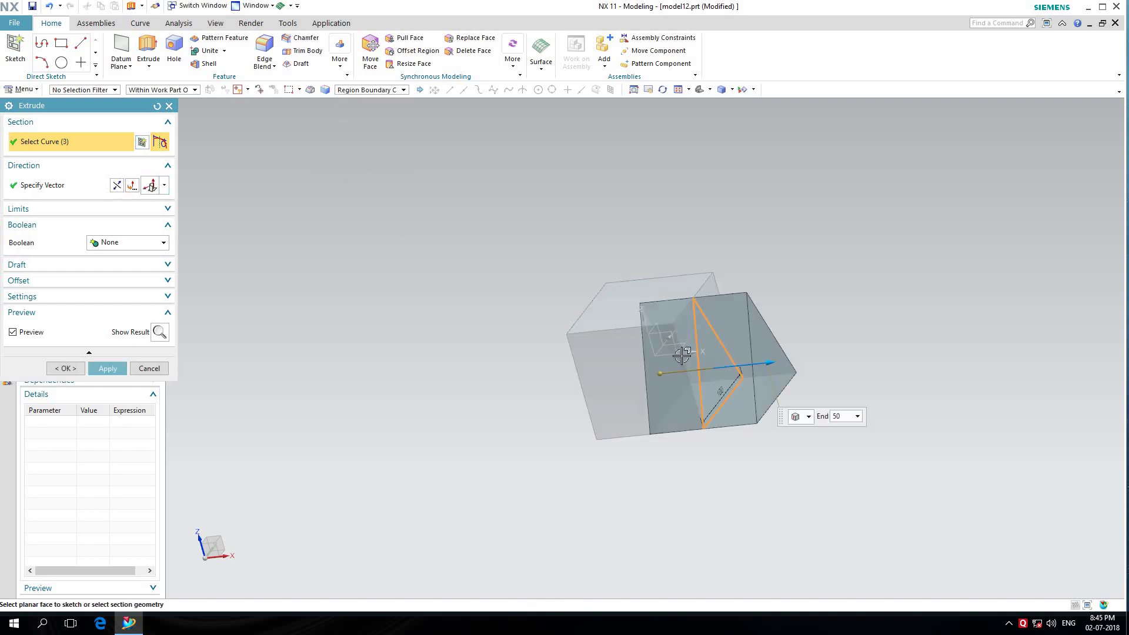
Define the extrusion direction by two points on a cube edge, end distance 219.
{"action": "left_click", "coordinate": [158, 184]}
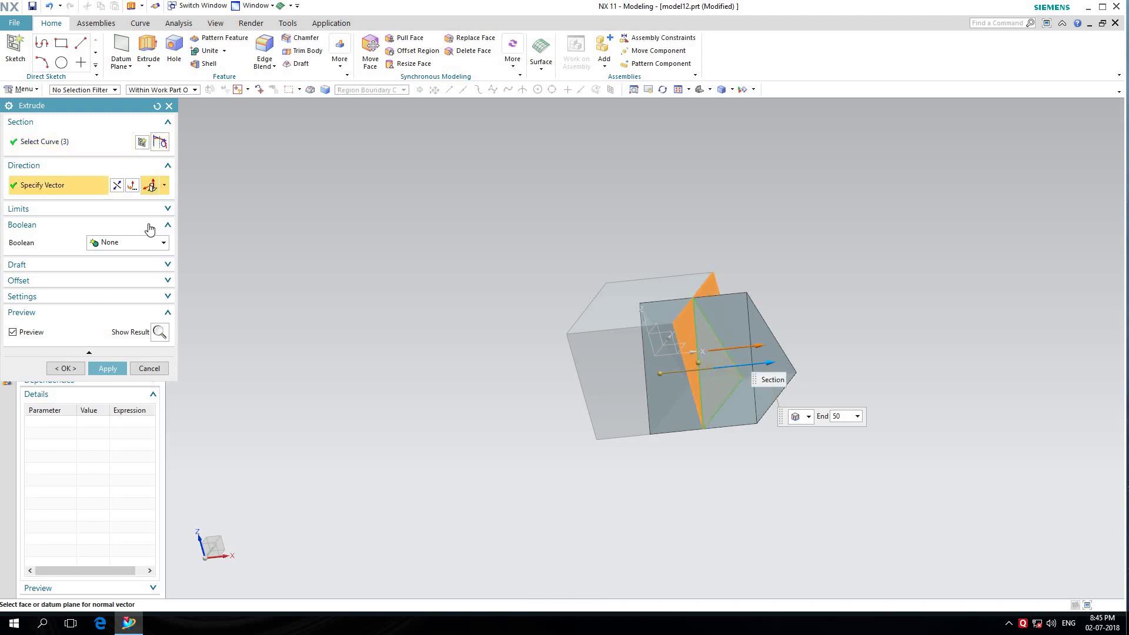
{"action": "left_click", "coordinate": [163, 185]}
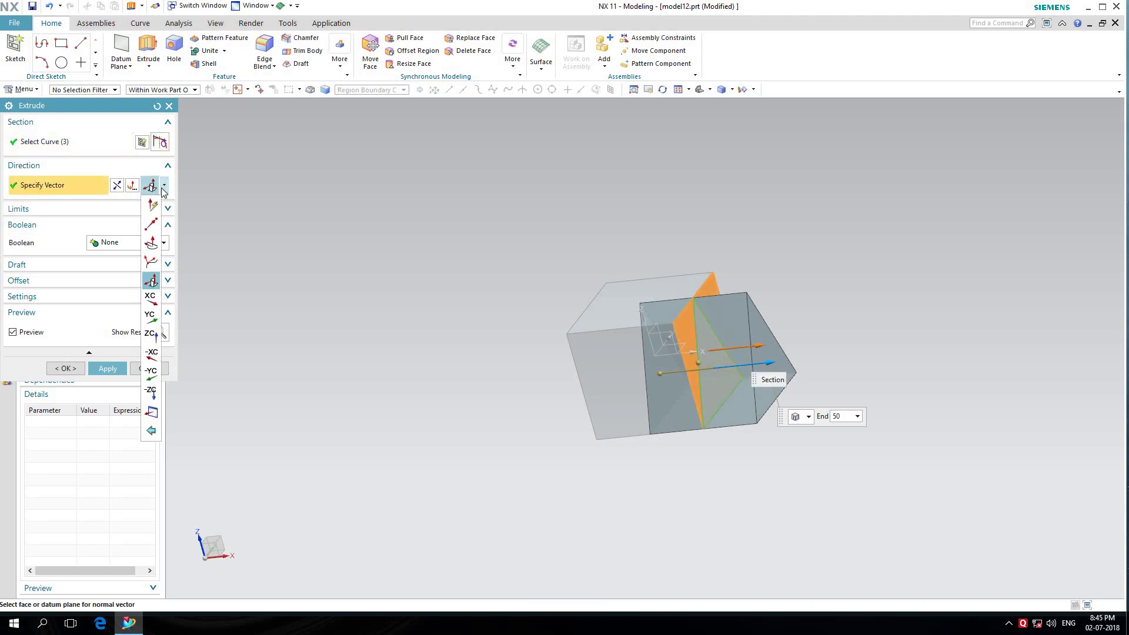
{"action": "left_click", "coordinate": [151, 228]}
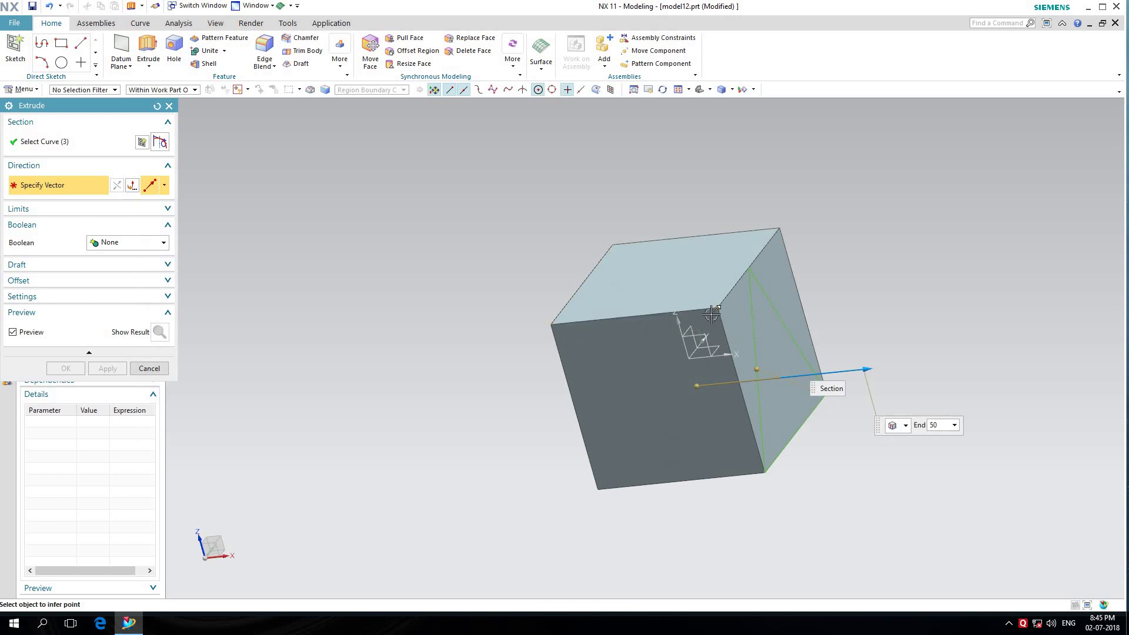
{"action": "left_click", "coordinate": [598, 488]}
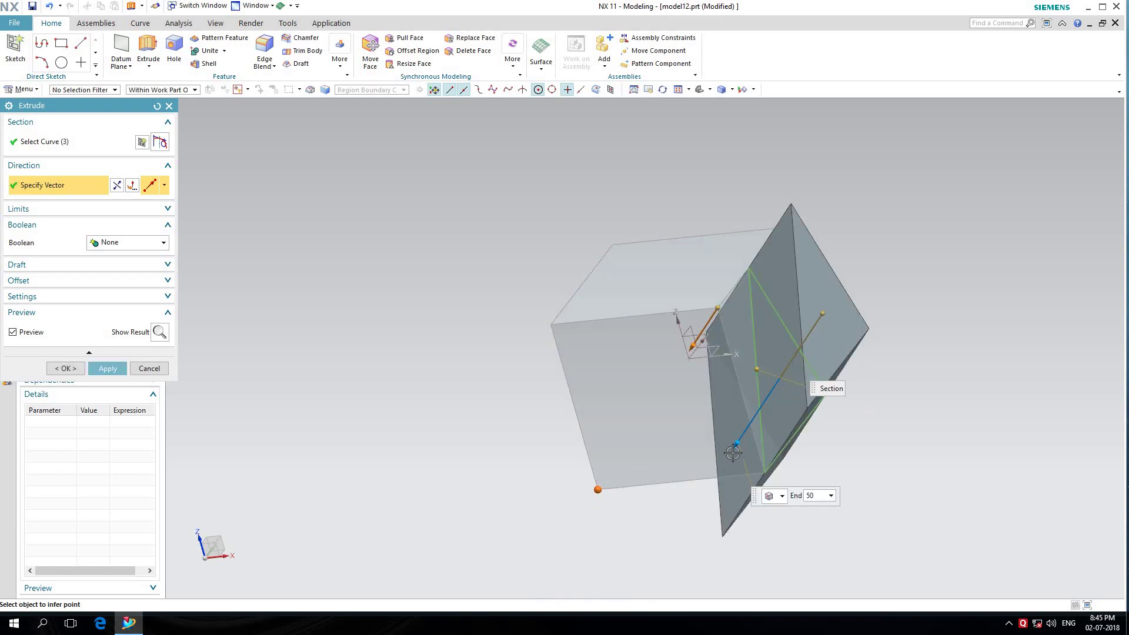
{"action": "left_click_drag", "start_coordinate": [739, 440], "coordinate": [443, 557]}
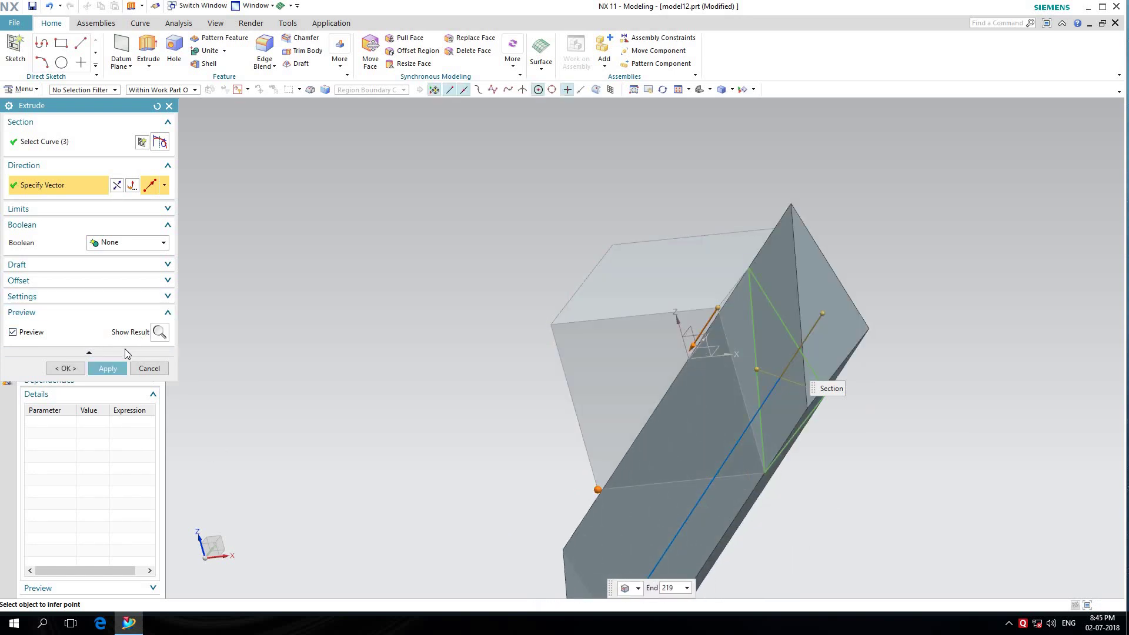
Set the Boolean to Subtract, preview the notch, and apply the cut.
{"action": "left_click", "coordinate": [106, 353]}
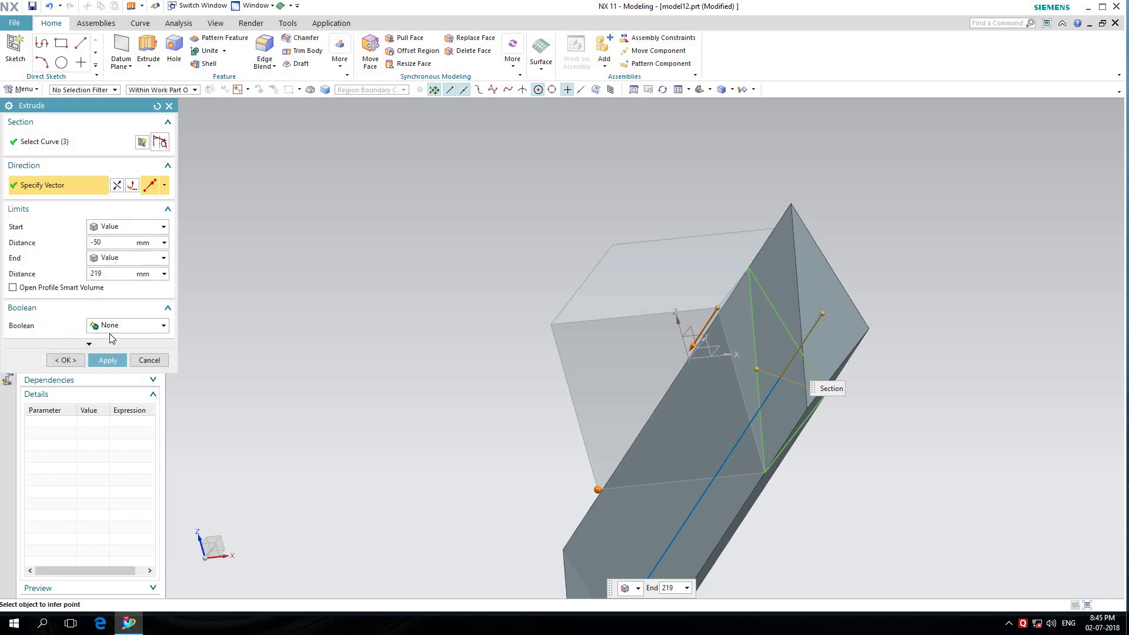
{"action": "left_click", "coordinate": [125, 325]}
{"action": "left_click", "coordinate": [113, 362]}
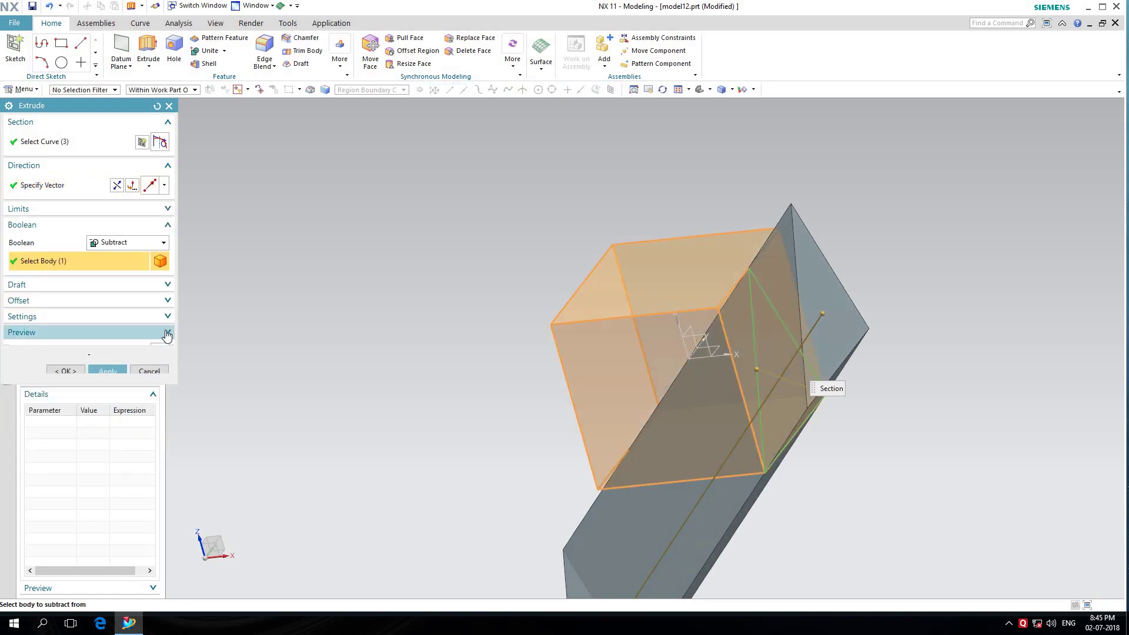
{"action": "left_click", "coordinate": [159, 352]}
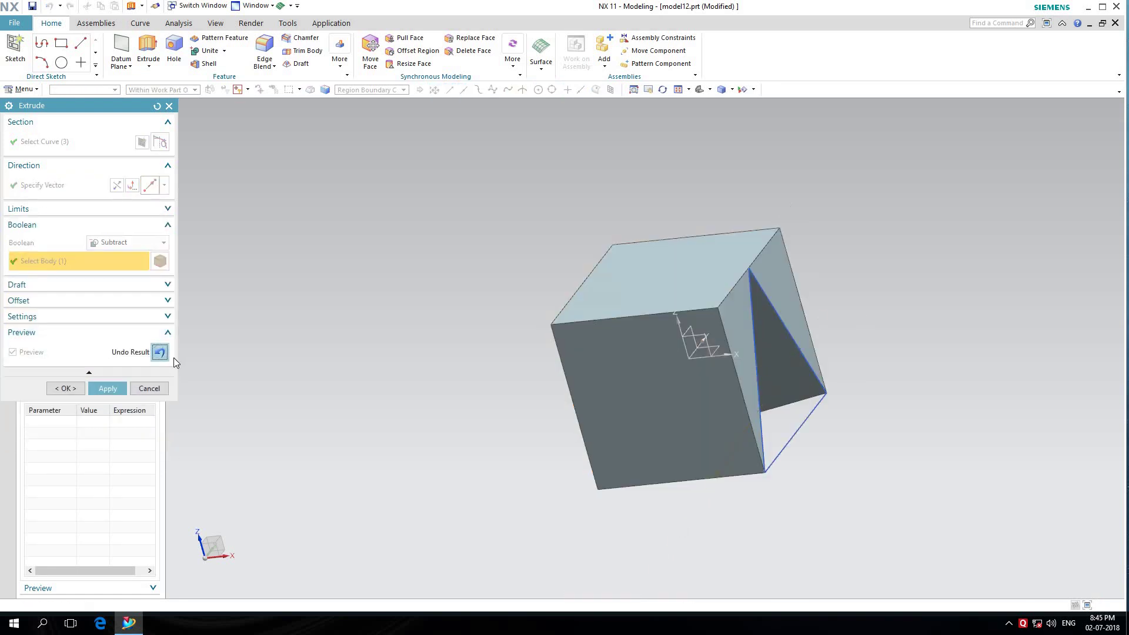
{"action": "left_click", "coordinate": [116, 389]}
{"action": "left_click", "coordinate": [148, 389]}
Hide Sketch (3) and orbit the view toward another side of the cube.
{"action": "left_click", "coordinate": [827, 419]}
{"action": "right_click", "coordinate": [827, 419]}
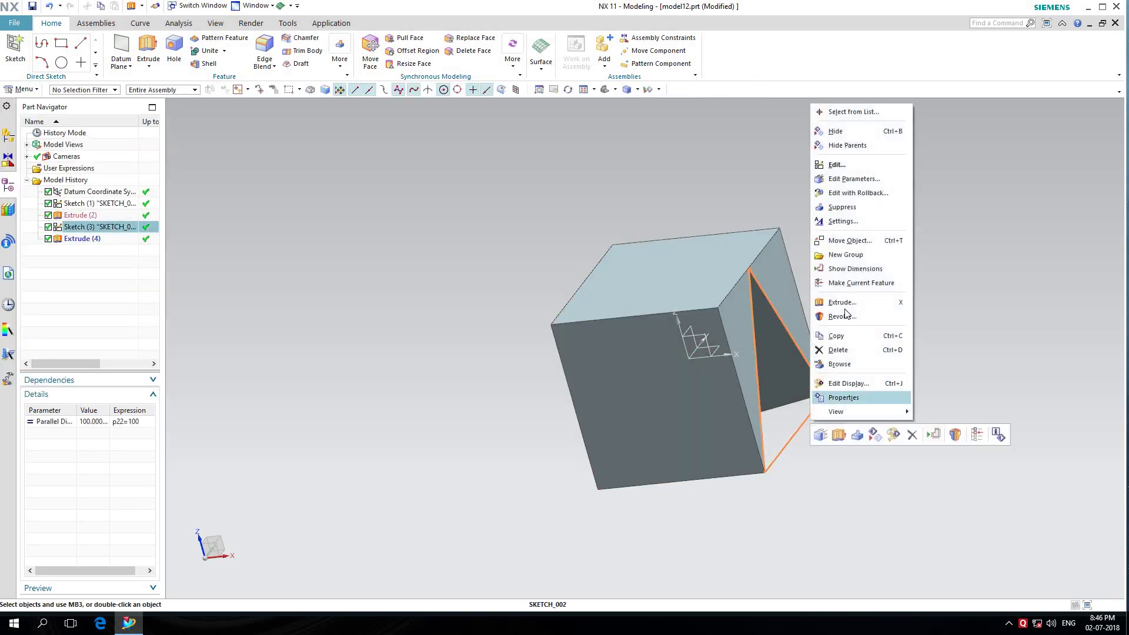
{"action": "left_click", "coordinate": [834, 133]}
{"action": "left_click", "coordinate": [567, 89]}
{"action": "mouse_move", "coordinate": [1029, 257]}
{"action": "left_mouse_down"}
{"action": "mouse_move", "coordinate": [1047, 245]}
{"action": "mouse_move", "coordinate": [1008, 201]}
{"action": "mouse_move", "coordinate": [1033, 227]}
{"action": "mouse_move", "coordinate": [960, 222]}
{"action": "mouse_move", "coordinate": [924, 277]}
{"action": "mouse_move", "coordinate": [952, 285]}
{"action": "mouse_move", "coordinate": [963, 239]}
{"action": "mouse_move", "coordinate": [937, 245]}
{"action": "mouse_move", "coordinate": [1028, 207]}
{"action": "mouse_move", "coordinate": [1080, 206]}
{"action": "mouse_move", "coordinate": [1064, 206]}
{"action": "left_mouse_up"}
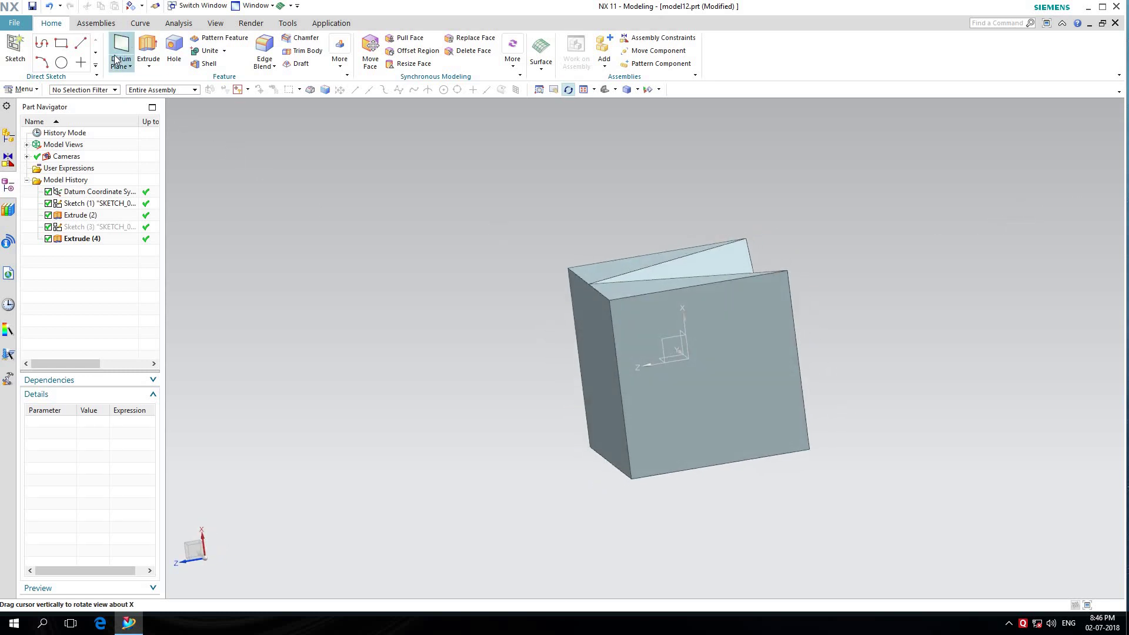
Start a new sketch placed on the cube's front face.
{"action": "left_click", "coordinate": [15, 50]}
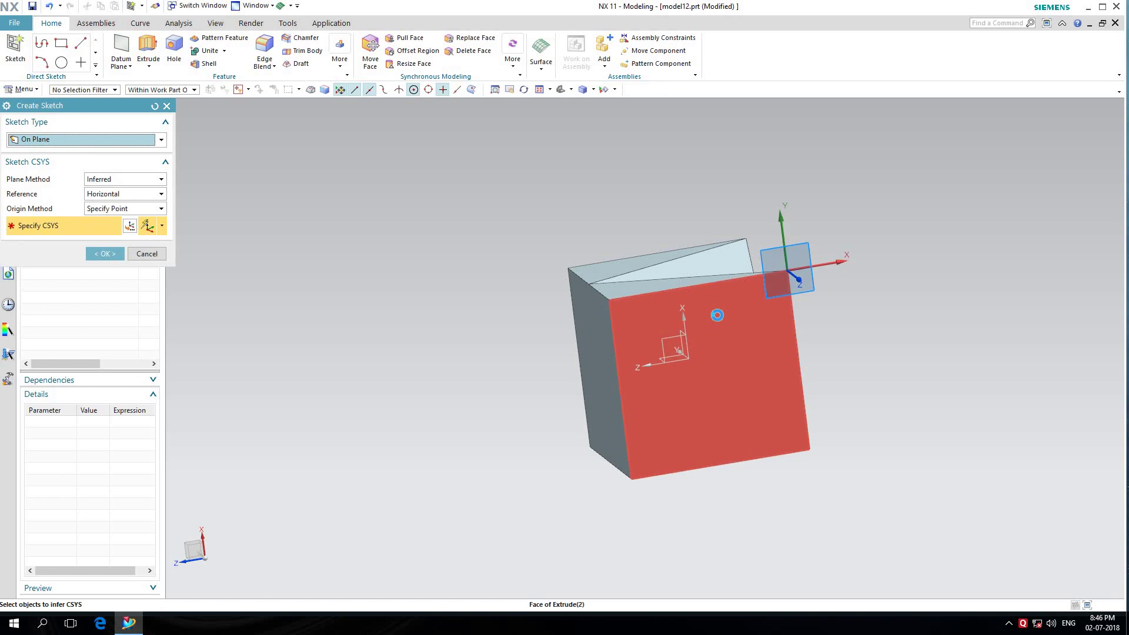
{"action": "left_click", "coordinate": [710, 314]}
{"action": "left_click", "coordinate": [104, 253]}
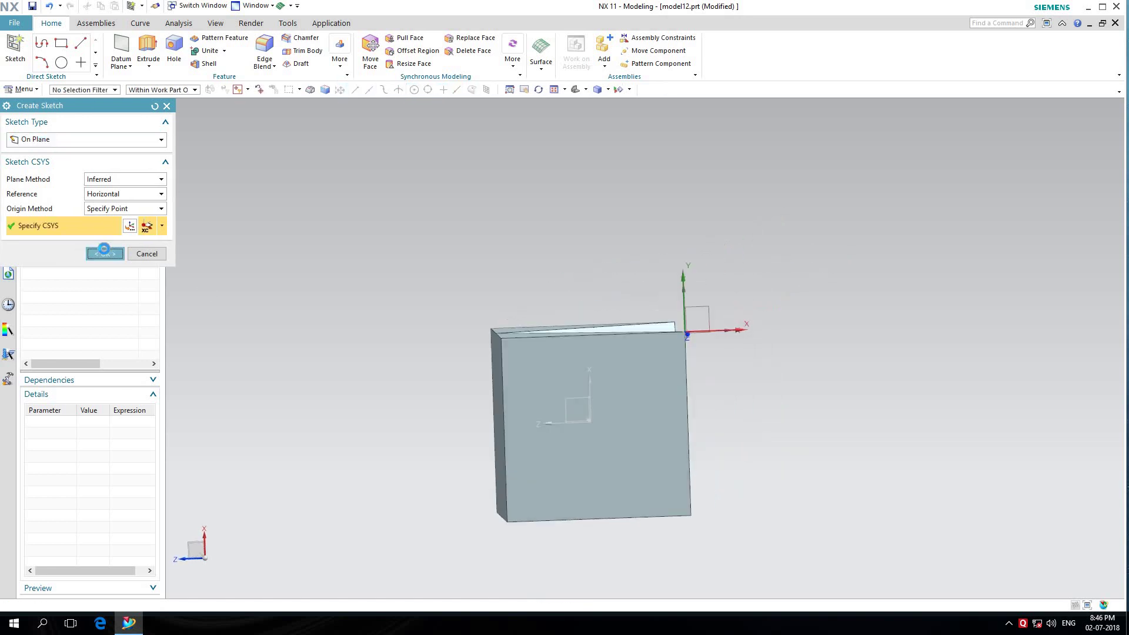
Draw a triangle from the lower corners to the top-edge midpoint, base 100.
{"action": "left_click", "coordinate": [65, 45]}
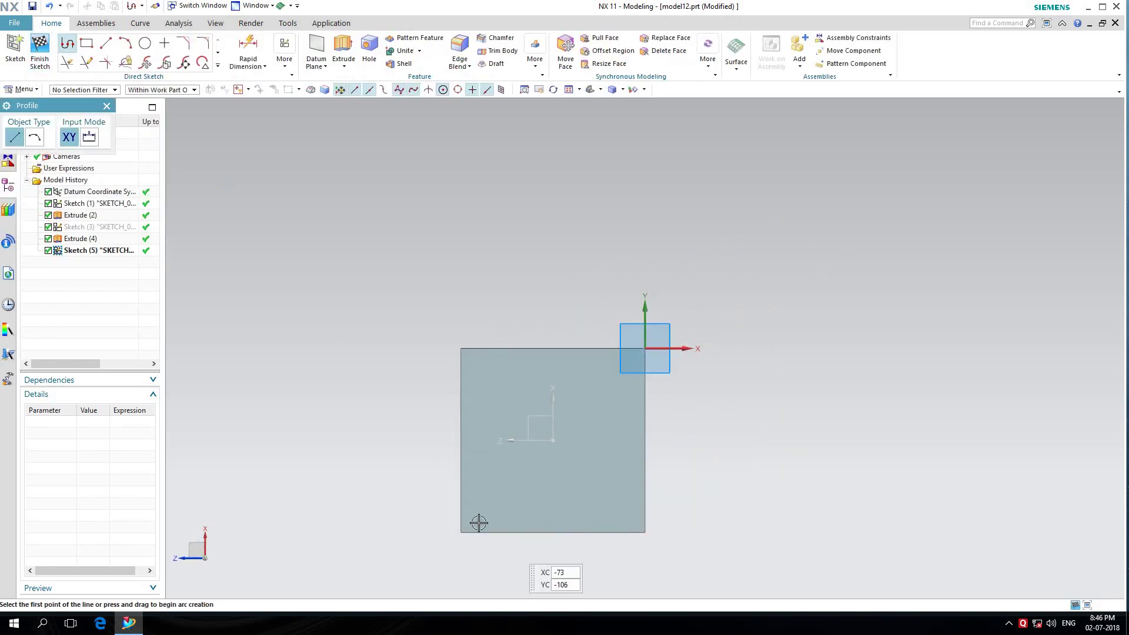
{"action": "scroll", "coordinate": [471, 543], "scroll_direction": "up", "scroll_amount": 2}
{"action": "left_click", "coordinate": [452, 536]}
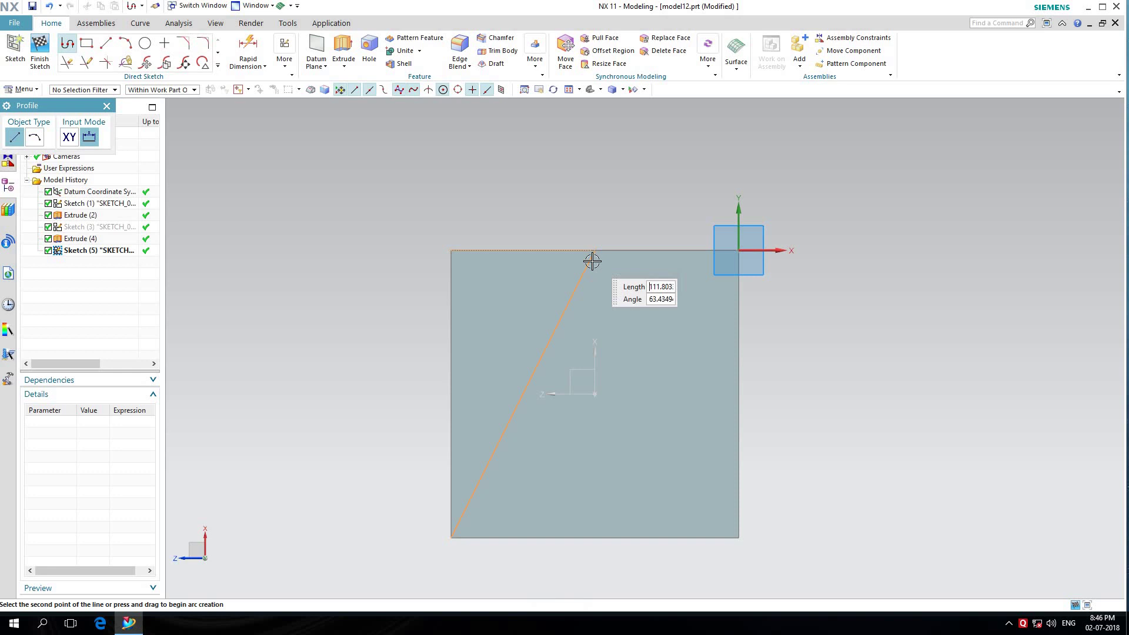
{"action": "left_click", "coordinate": [594, 250]}
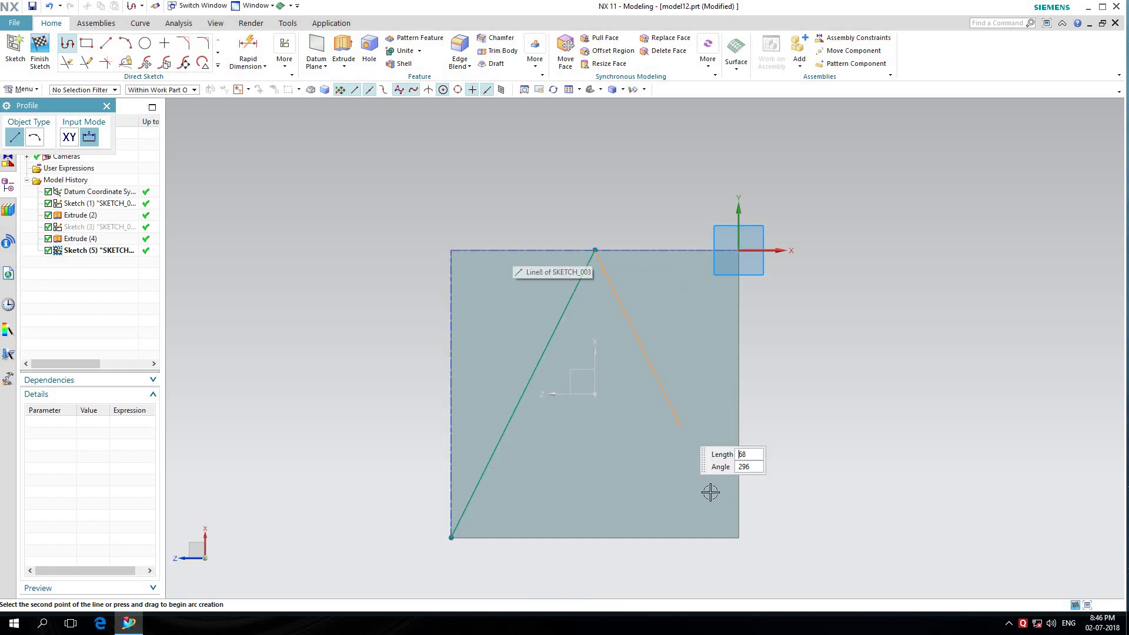
{"action": "left_click", "coordinate": [721, 539]}
{"action": "type", "text": "100"}
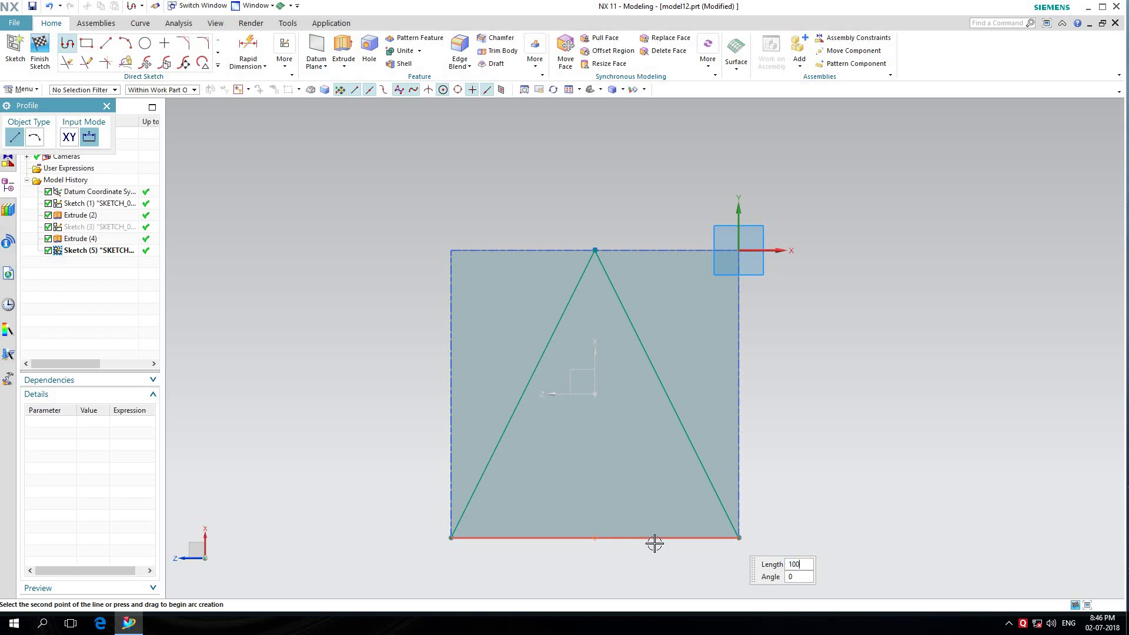
{"action": "key", "text": "Tab"}
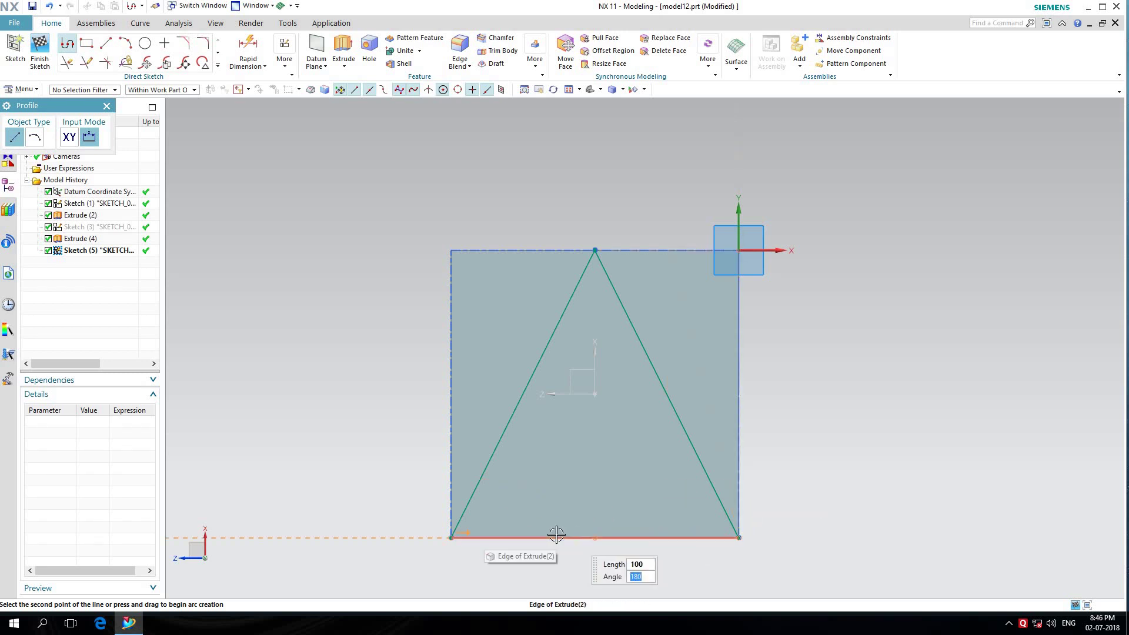
{"action": "key", "text": "Return"}
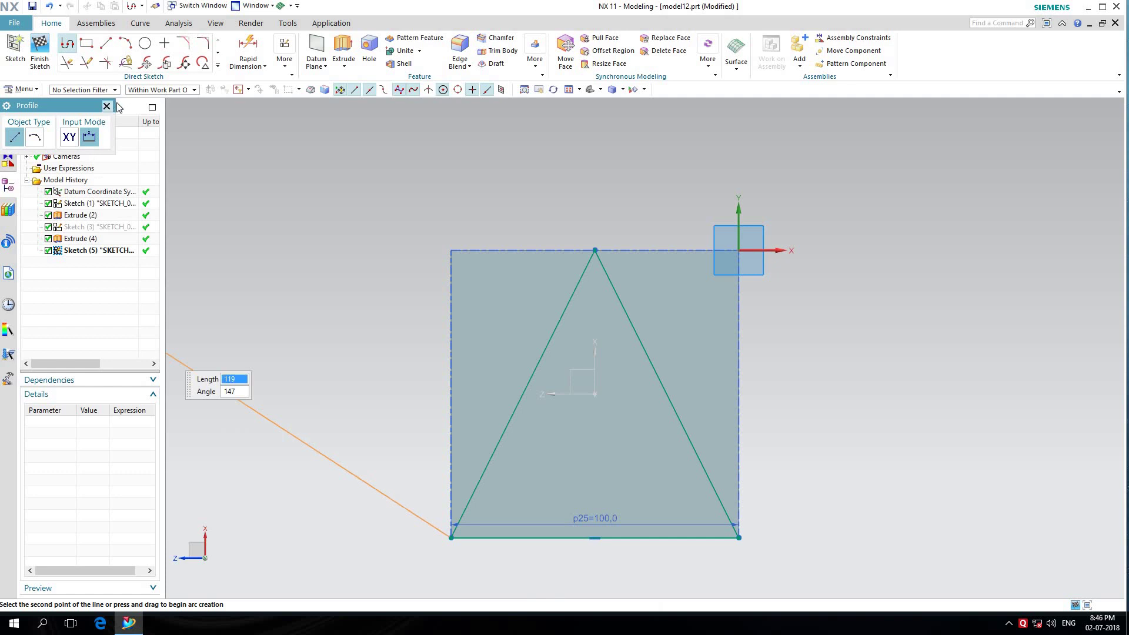
{"action": "key", "text": "Escape"}
Offset both slanted triangle sides by 1 mm.
{"action": "left_click", "coordinate": [217, 69]}
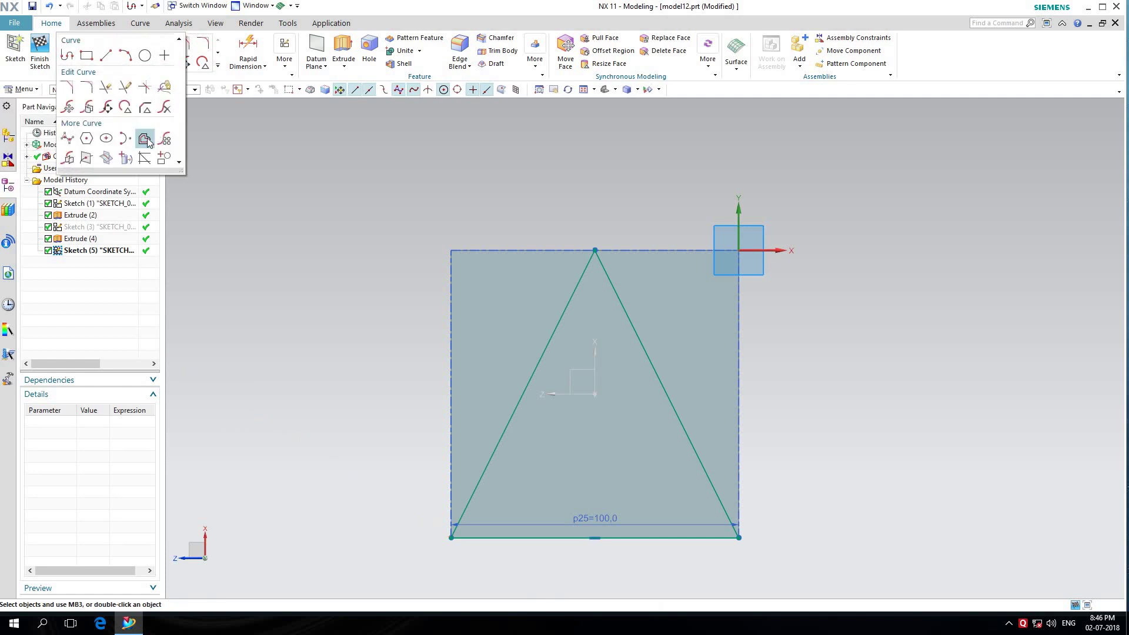
{"action": "left_click", "coordinate": [144, 139]}
{"action": "left_click", "coordinate": [550, 340]}
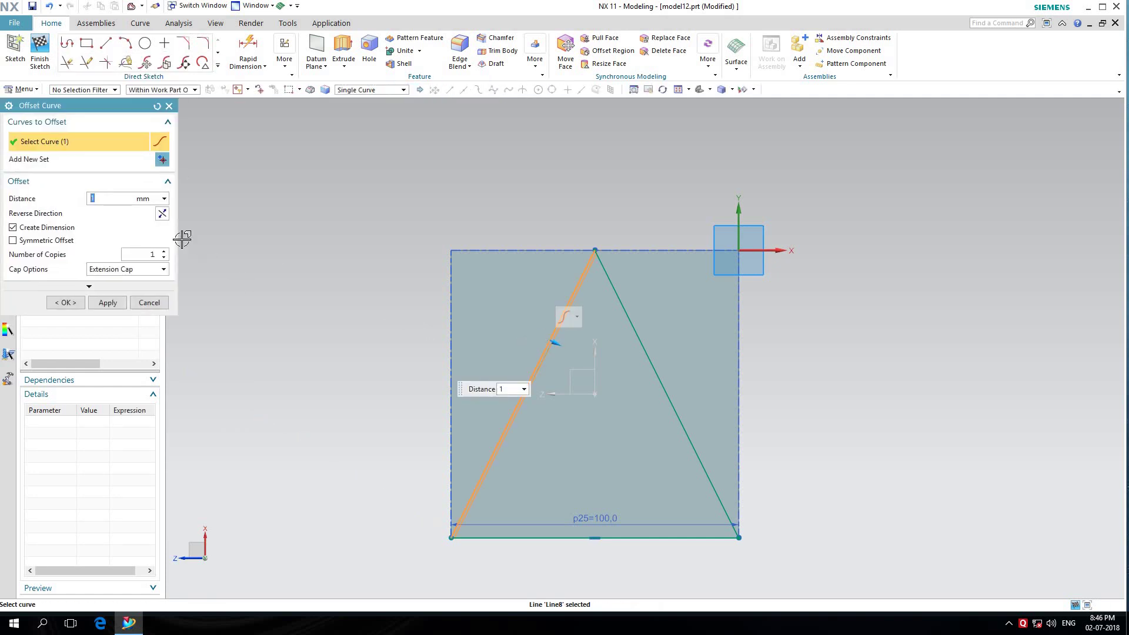
{"action": "left_click", "coordinate": [634, 326]}
{"action": "left_click", "coordinate": [119, 300]}
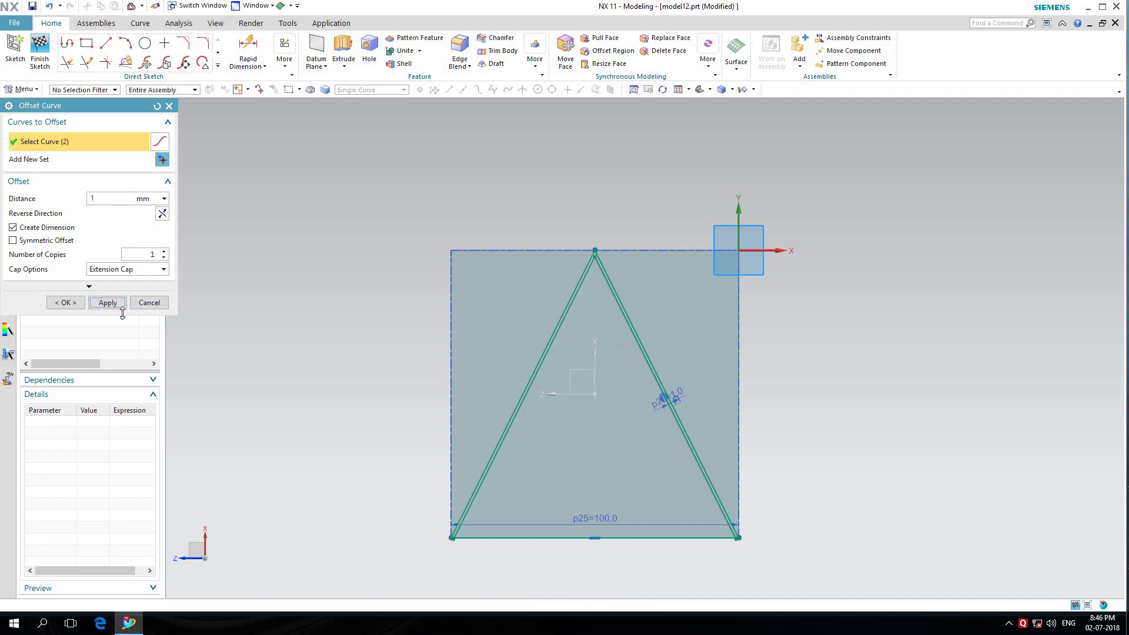
{"action": "key", "text": "Escape"}
{"action": "scroll", "coordinate": [506, 412], "scroll_direction": "down", "scroll_amount": 5}
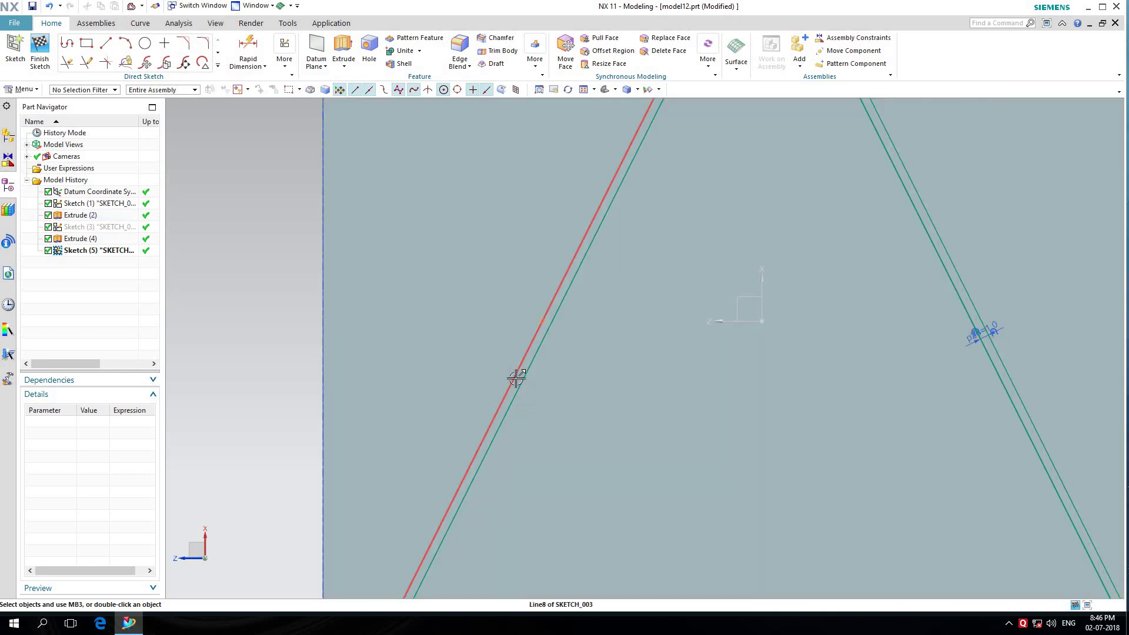
Convert the original slanted sides to reference lines and orbit to the sketched face.
{"action": "right_click", "coordinate": [516, 378]}
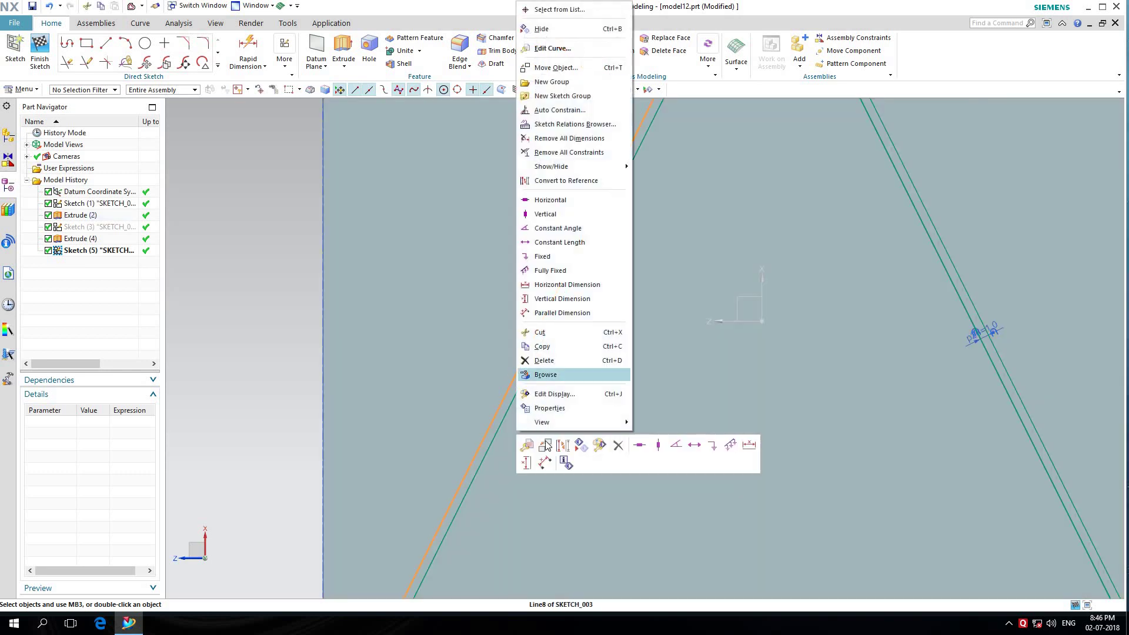
{"action": "left_click", "coordinate": [564, 446]}
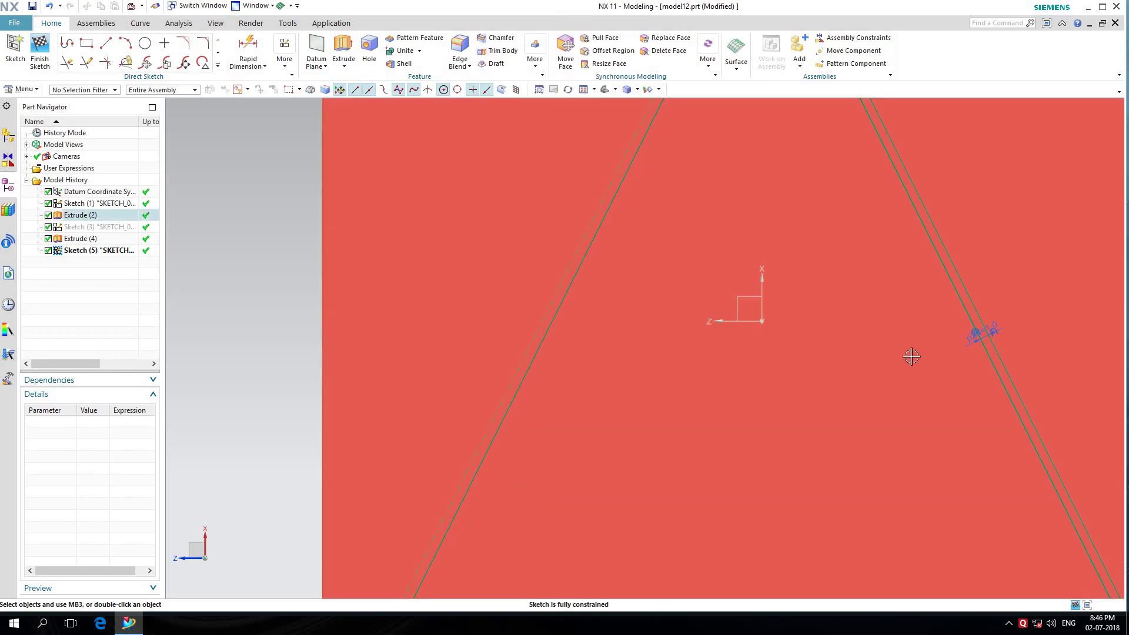
{"action": "right_click", "coordinate": [964, 285]}
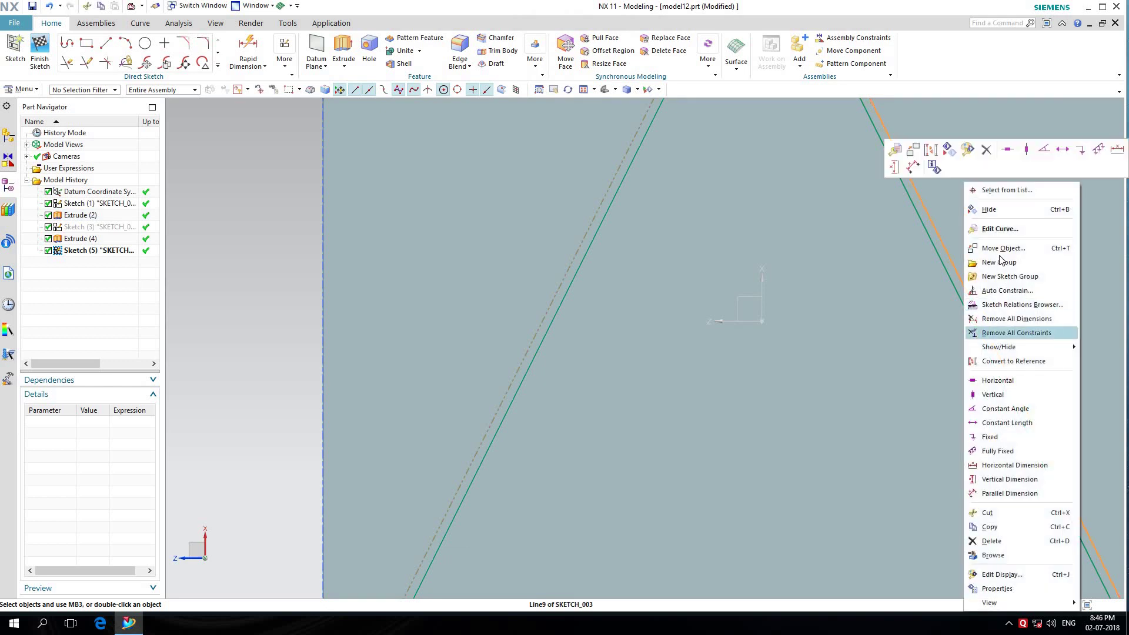
{"action": "left_click", "coordinate": [935, 152]}
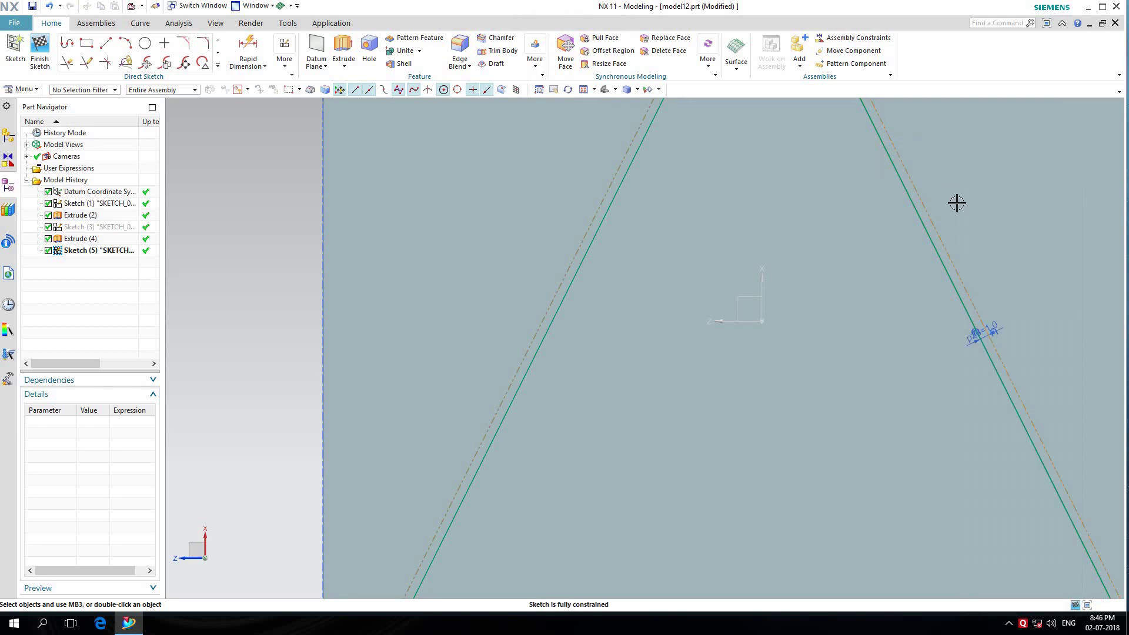
{"action": "scroll", "coordinate": [957, 202], "scroll_direction": "down", "scroll_amount": 3}
{"action": "left_click", "coordinate": [569, 91]}
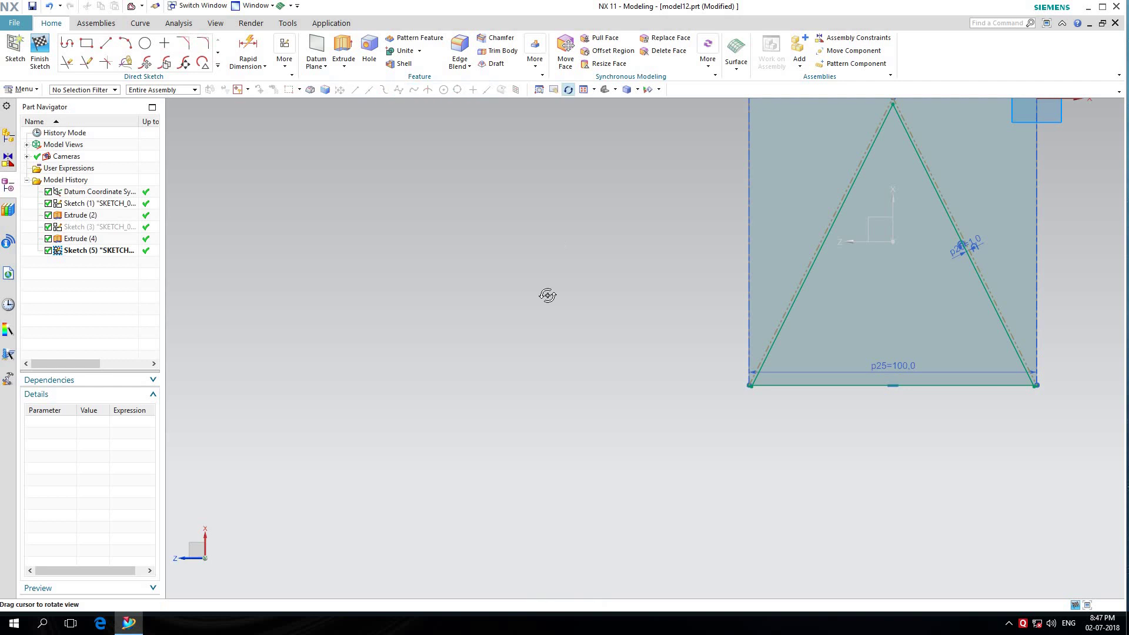
{"action": "left_click_drag", "start_coordinate": [597, 274], "coordinate": [623, 280]}
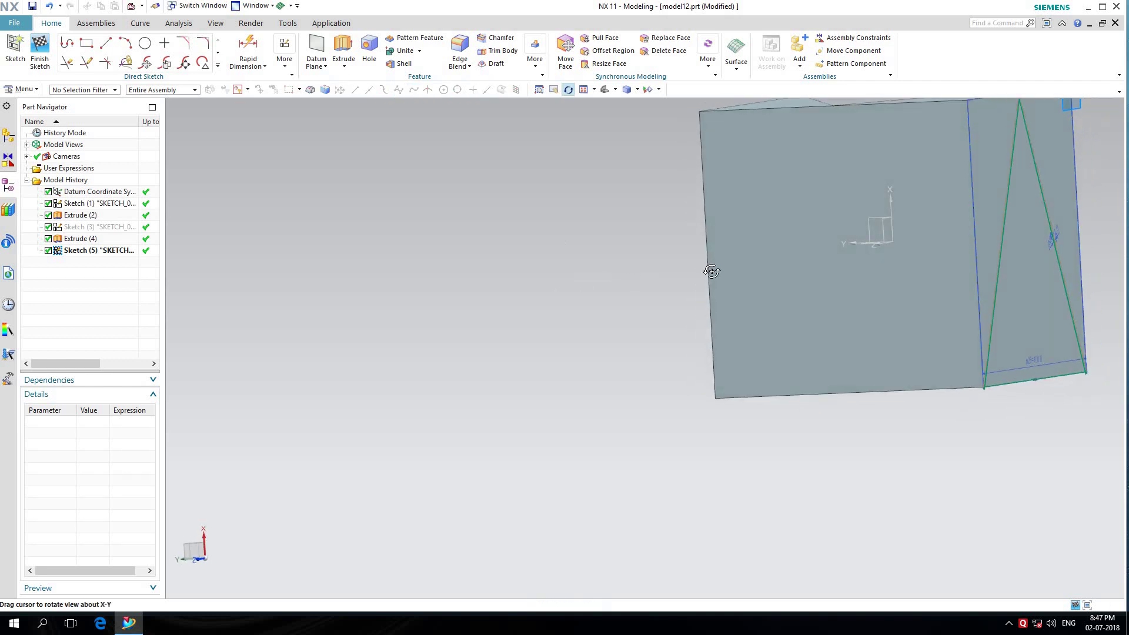
{"action": "left_click_drag", "start_coordinate": [711, 271], "coordinate": [549, 226]}
Extrude the second triangle, direction defined by two points along the top edge.
{"action": "left_click", "coordinate": [343, 50]}
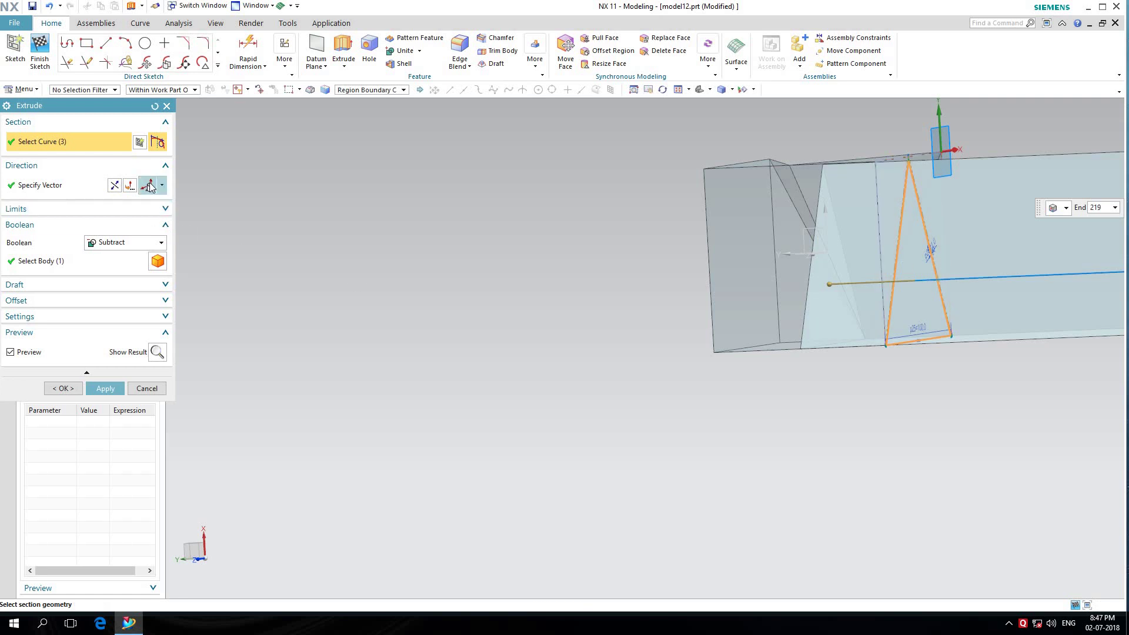
{"action": "left_click", "coordinate": [152, 186]}
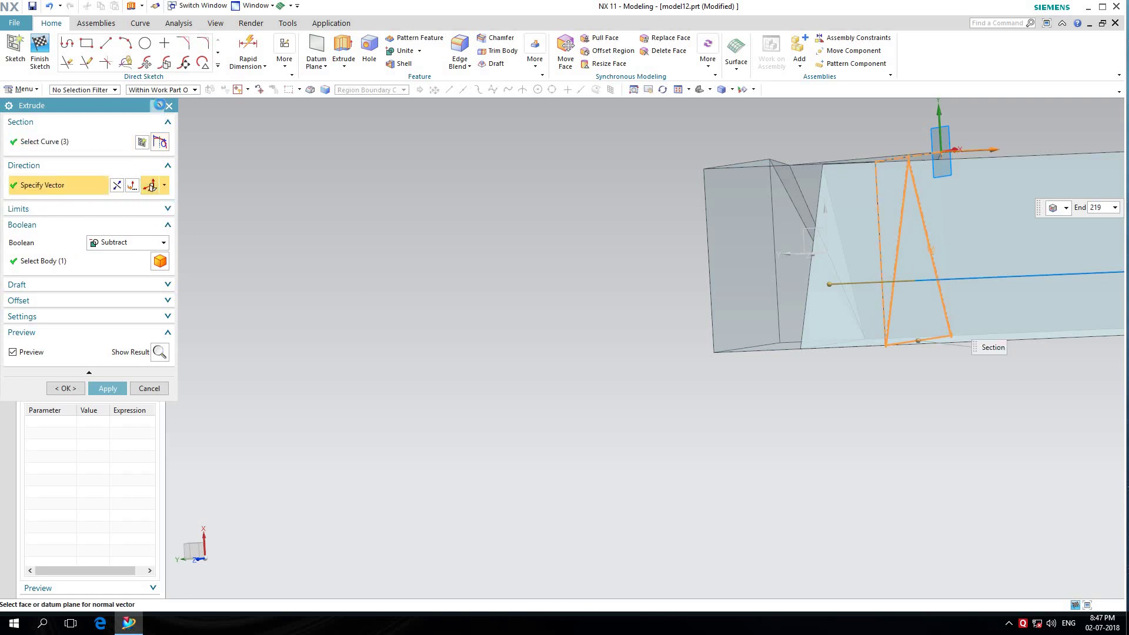
{"action": "left_click", "coordinate": [158, 105]}
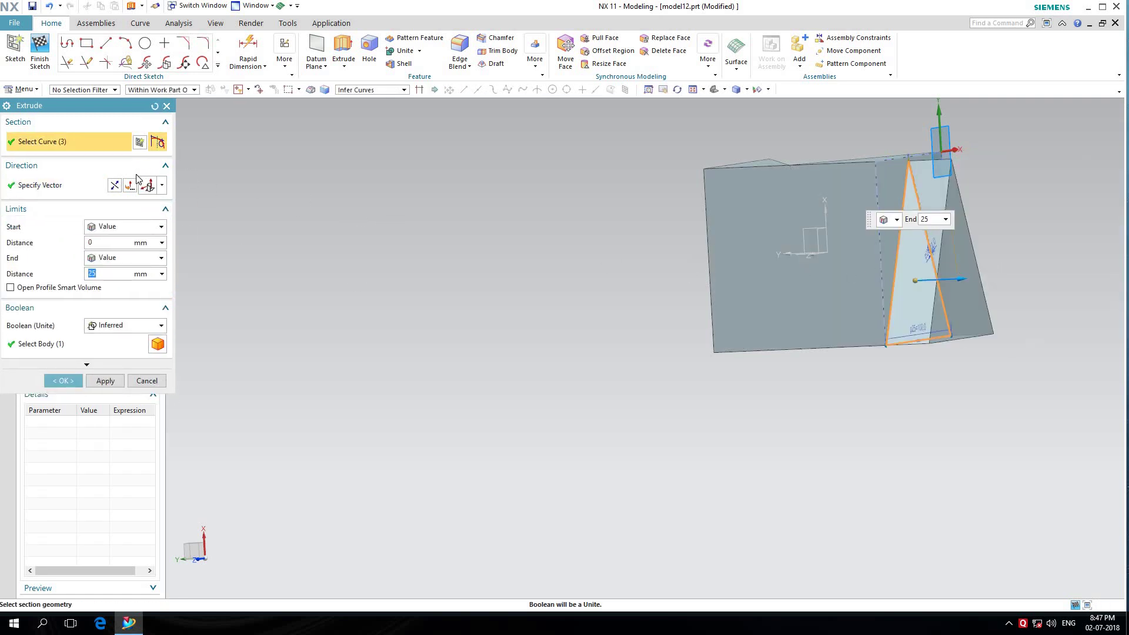
{"action": "left_click", "coordinate": [150, 187]}
{"action": "left_click", "coordinate": [167, 187]}
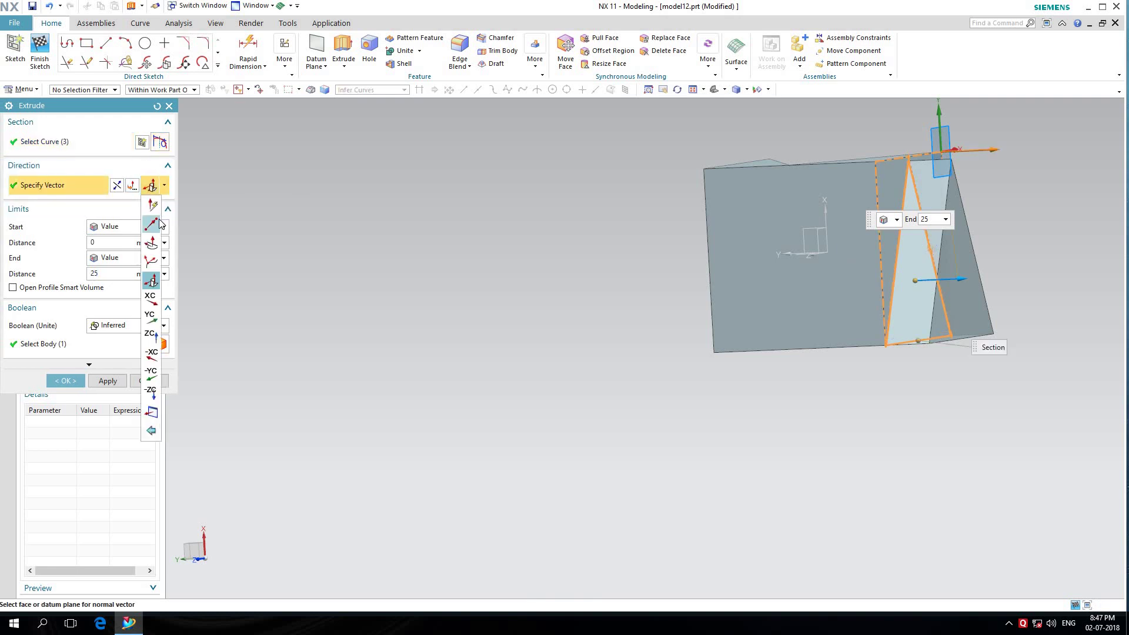
{"action": "left_click", "coordinate": [154, 221]}
{"action": "scroll", "coordinate": [857, 193], "scroll_direction": "up", "scroll_amount": 3}
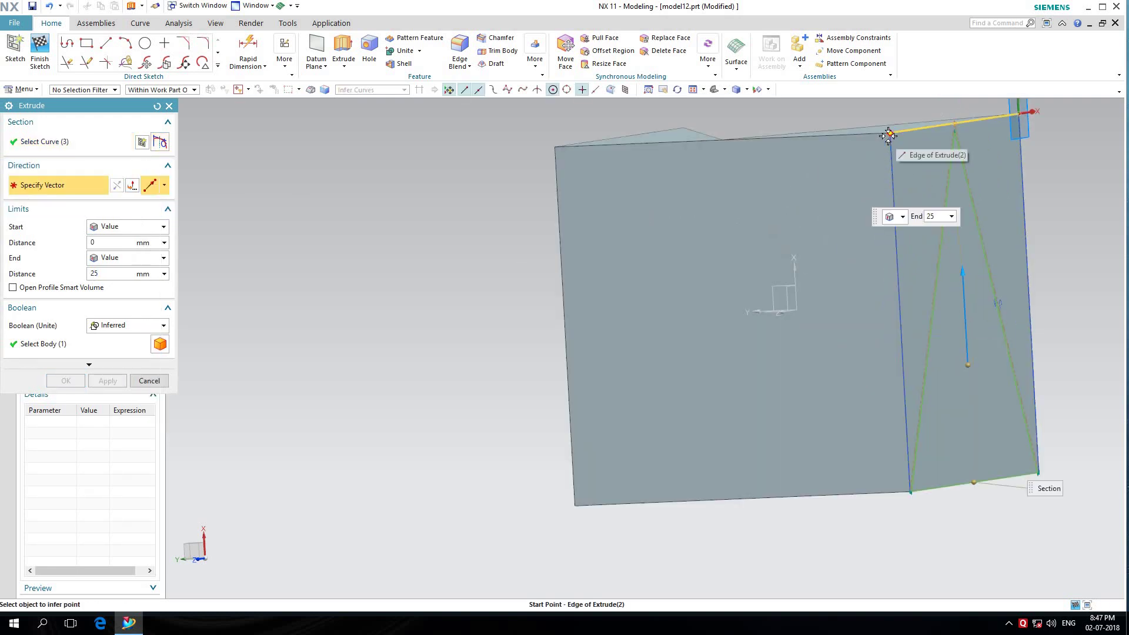
{"action": "left_click", "coordinate": [889, 132]}
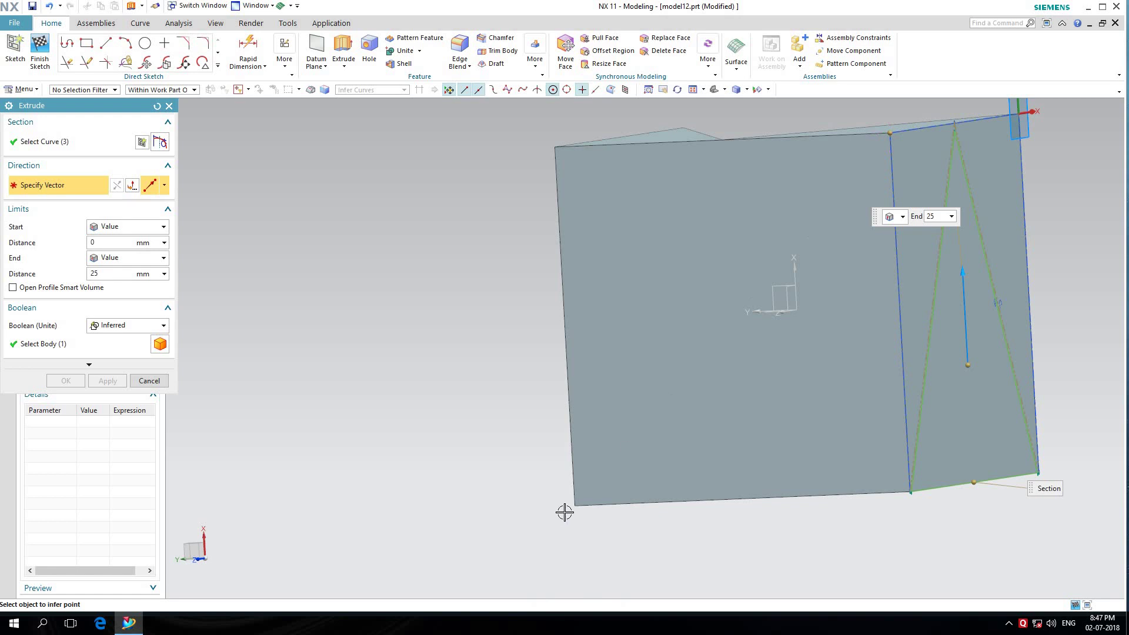
{"action": "left_click", "coordinate": [581, 504]}
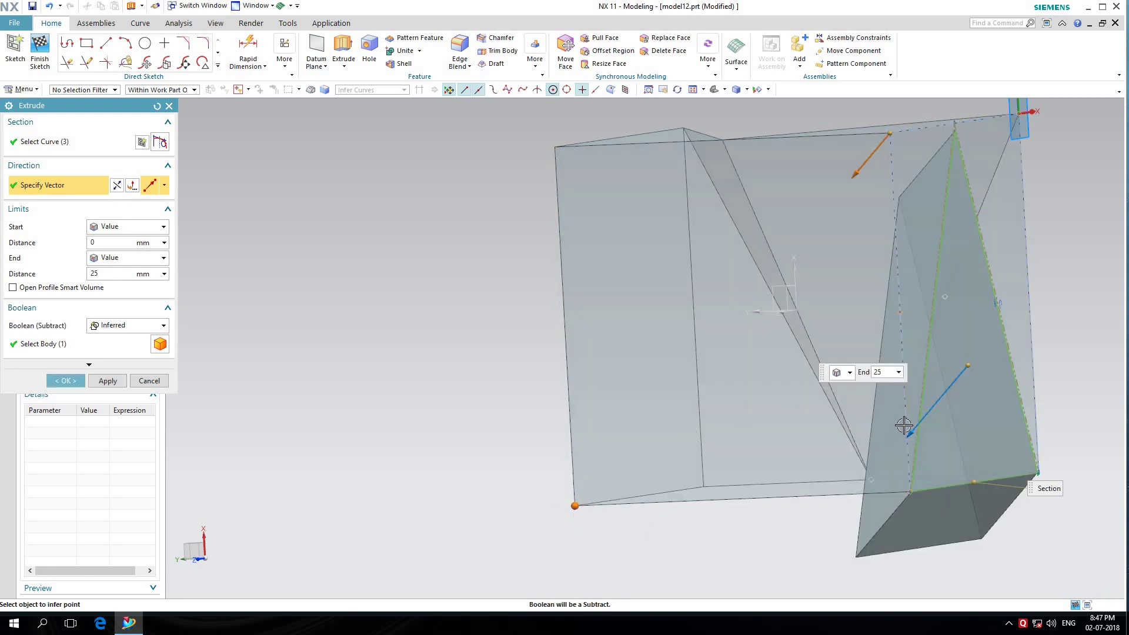
Set the extrusion limits to start -75 and end 400.
{"action": "mouse_move", "coordinate": [830, 487]}
{"action": "left_mouse_down"}
{"action": "mouse_move", "coordinate": [559, 590]}
{"action": "mouse_move", "coordinate": [650, 486]}
{"action": "left_mouse_up"}
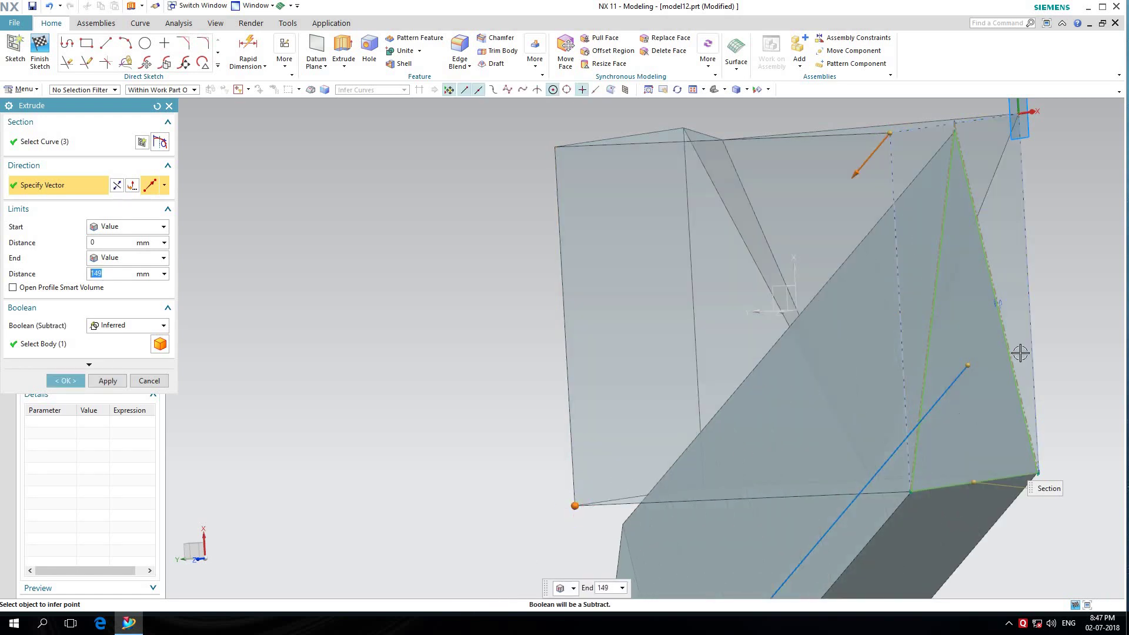
{"action": "left_click_drag", "start_coordinate": [1028, 236], "coordinate": [902, 433]}
{"action": "scroll", "coordinate": [700, 517], "scroll_direction": "down", "scroll_amount": 3}
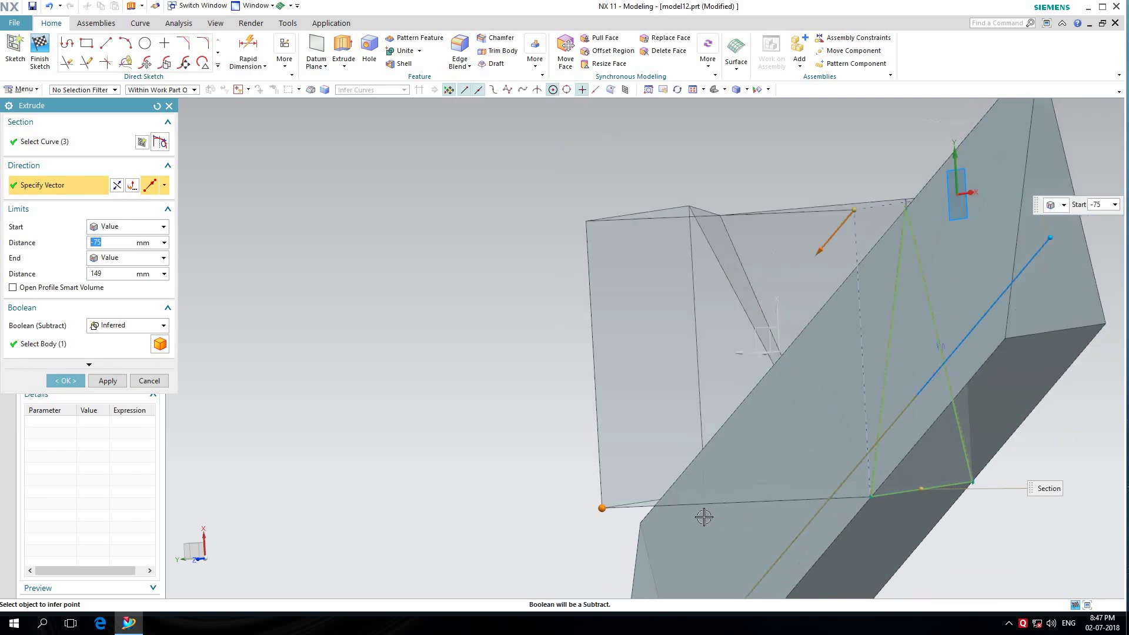
{"action": "scroll", "coordinate": [694, 571], "scroll_direction": "down", "scroll_amount": 2}
{"action": "scroll", "coordinate": [683, 586], "scroll_direction": "down", "scroll_amount": 2}
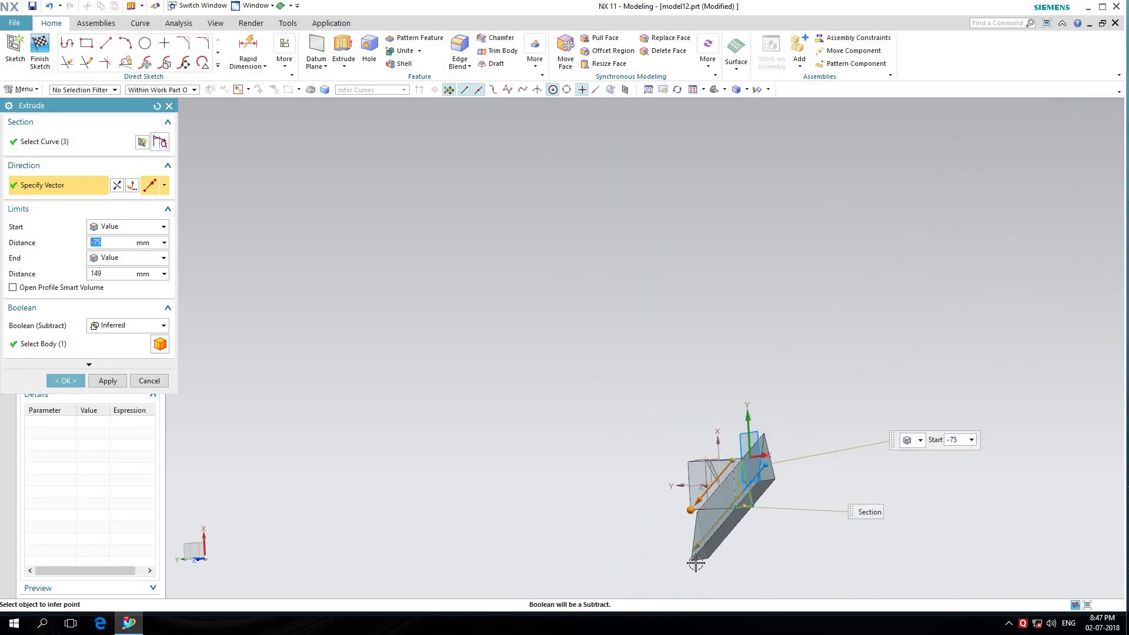
{"action": "mouse_move", "coordinate": [695, 545]}
{"action": "left_mouse_down"}
{"action": "mouse_move", "coordinate": [594, 605]}
{"action": "mouse_move", "coordinate": [612, 508]}
{"action": "left_mouse_up"}
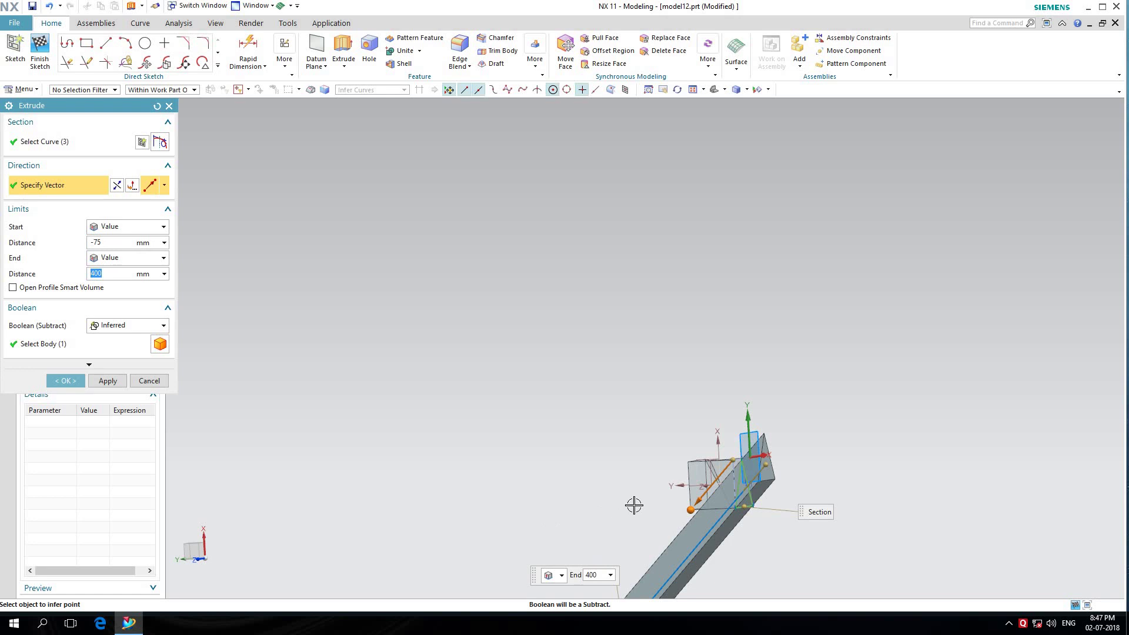
{"action": "scroll", "coordinate": [634, 505], "scroll_direction": "up", "scroll_amount": 4}
Subtract the extrusion from the cube, preview the result, and confirm with OK.
{"action": "left_click", "coordinate": [136, 327]}
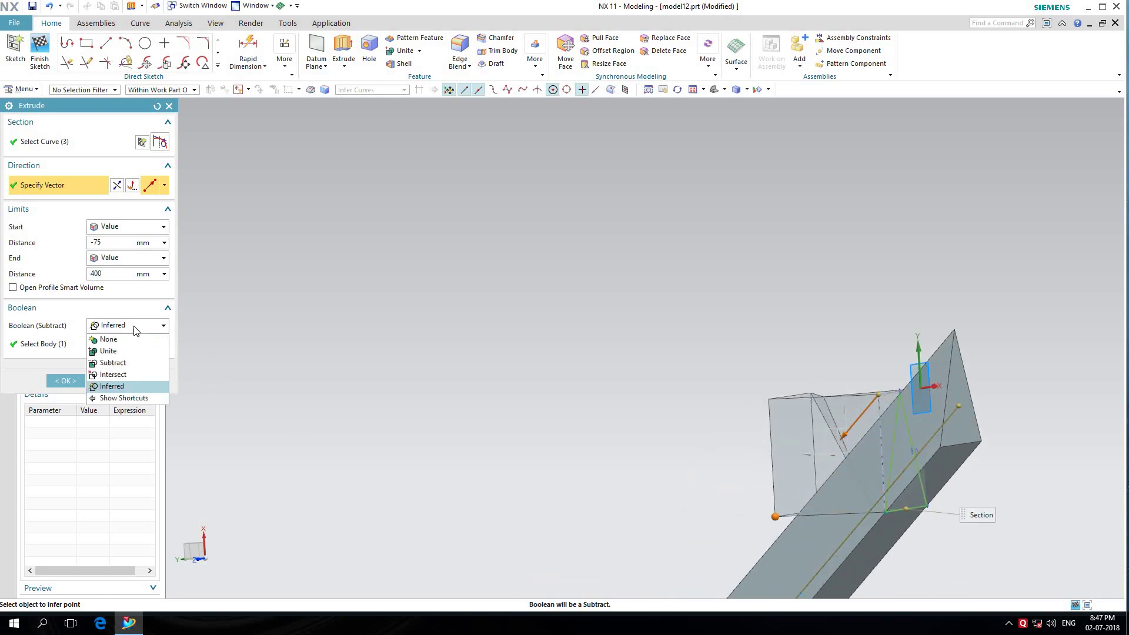
{"action": "left_click", "coordinate": [123, 363]}
{"action": "left_click", "coordinate": [90, 365]}
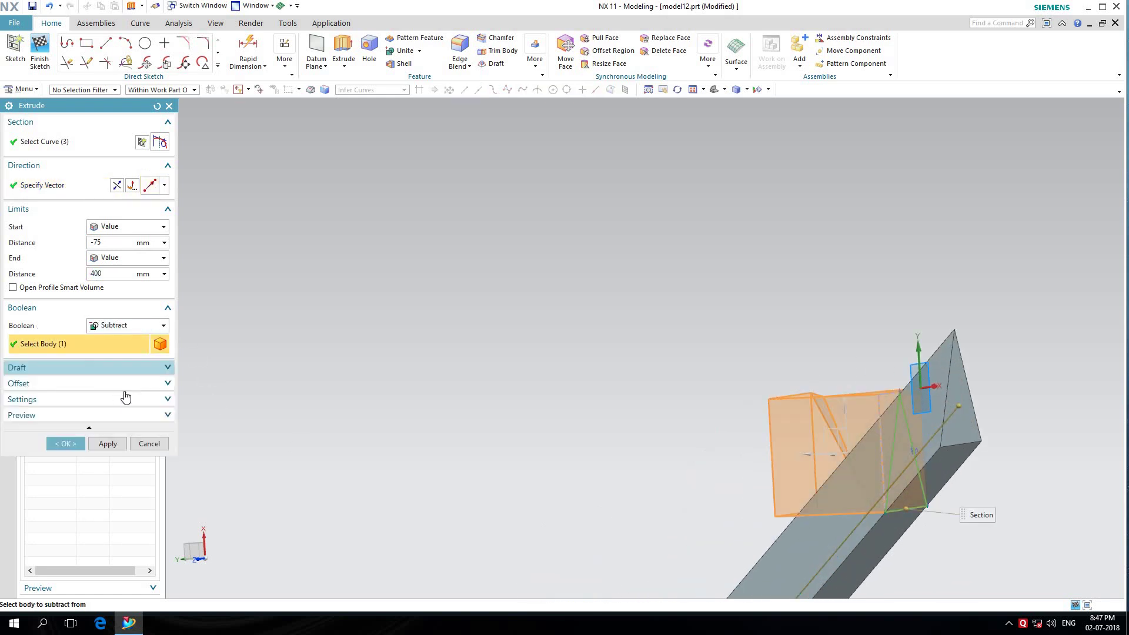
{"action": "left_click", "coordinate": [164, 416]}
{"action": "left_click", "coordinate": [160, 434]}
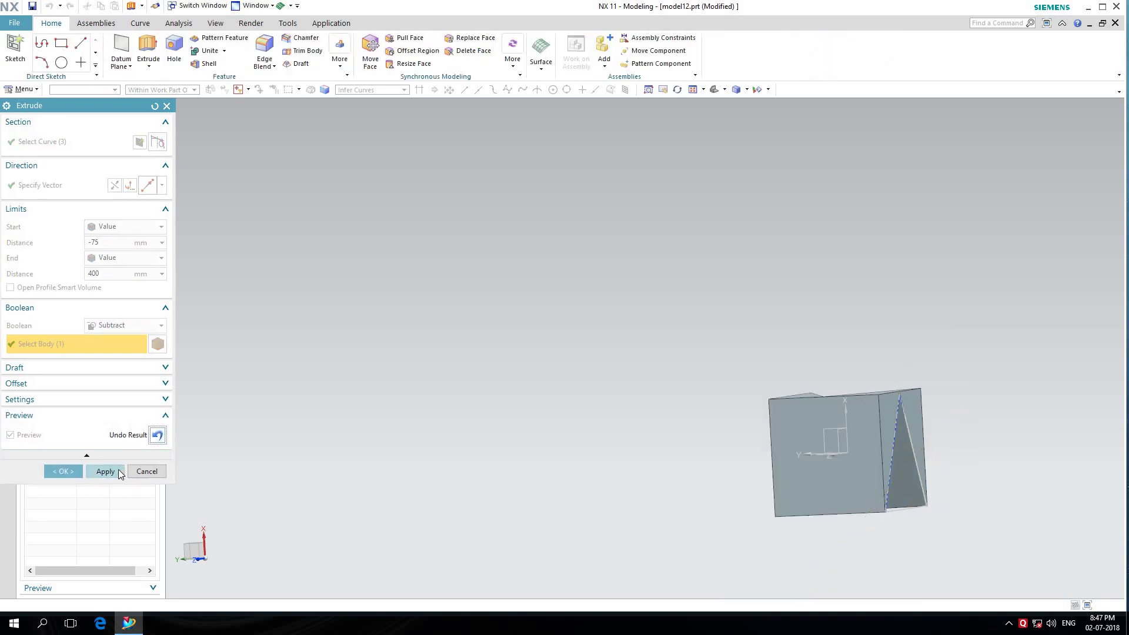
{"action": "left_click", "coordinate": [146, 471]}
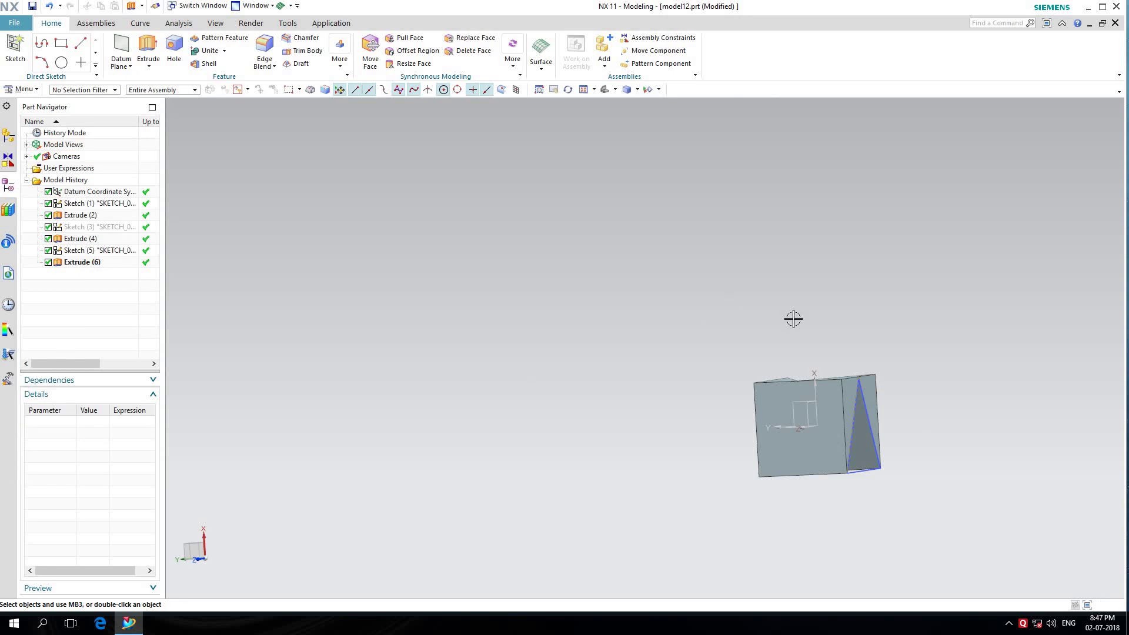
Hide Sketch (5) and orbit to inspect the cube's two triangular notches.
{"action": "scroll", "coordinate": [859, 415], "scroll_direction": "up", "scroll_amount": 3}
{"action": "right_click", "coordinate": [875, 368]}
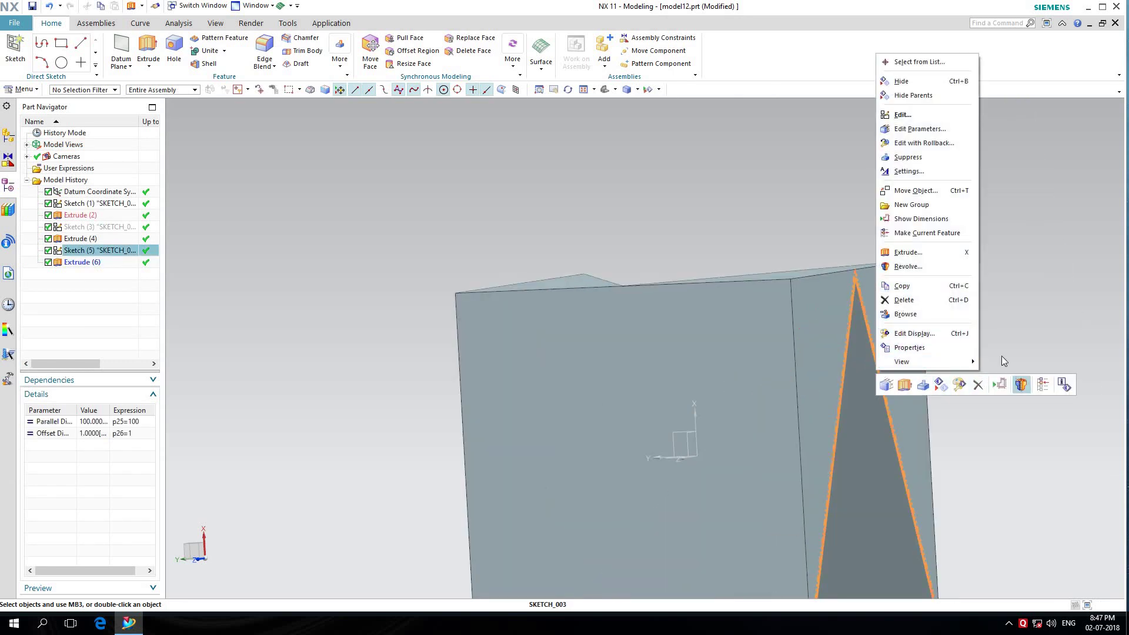
{"action": "left_click", "coordinate": [902, 82]}
{"action": "scroll", "coordinate": [890, 179], "scroll_direction": "down", "scroll_amount": 3}
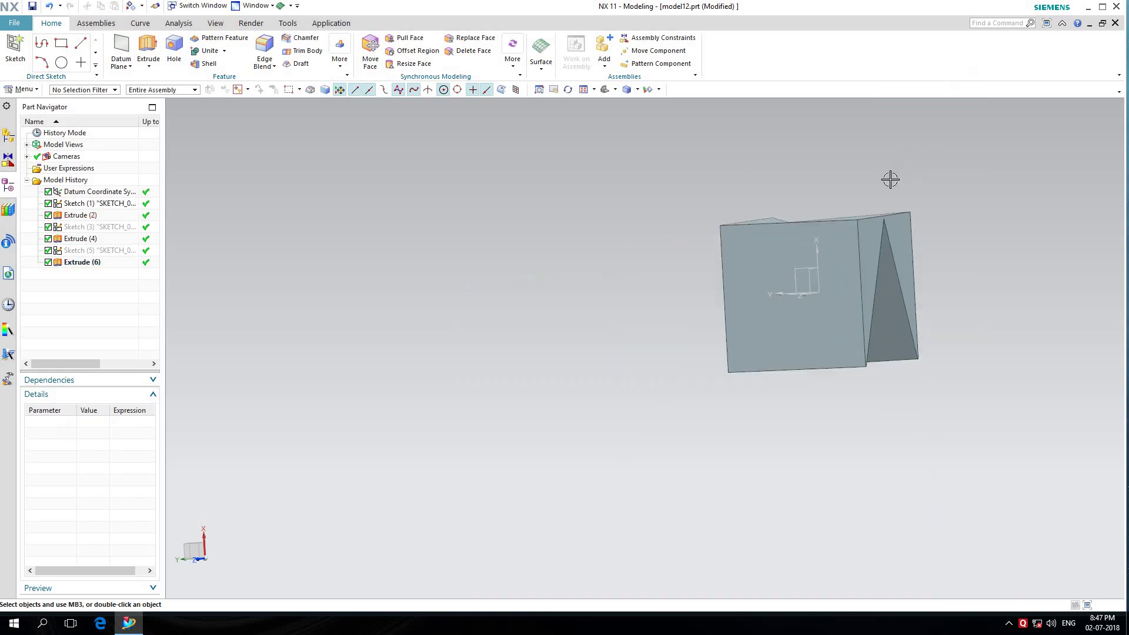
{"action": "left_click", "coordinate": [569, 90]}
{"action": "mouse_move", "coordinate": [607, 148]}
{"action": "left_mouse_down"}
{"action": "mouse_move", "coordinate": [557, 174]}
{"action": "mouse_move", "coordinate": [582, 129]}
{"action": "mouse_move", "coordinate": [634, 159]}
{"action": "mouse_move", "coordinate": [608, 174]}
{"action": "mouse_move", "coordinate": [594, 231]}
{"action": "mouse_move", "coordinate": [643, 219]}
{"action": "mouse_move", "coordinate": [756, 292]}
{"action": "mouse_move", "coordinate": [828, 169]}
{"action": "mouse_move", "coordinate": [880, 189]}
{"action": "mouse_move", "coordinate": [897, 164]}
{"action": "mouse_move", "coordinate": [866, 164]}
{"action": "mouse_move", "coordinate": [857, 179]}
{"action": "left_mouse_up"}
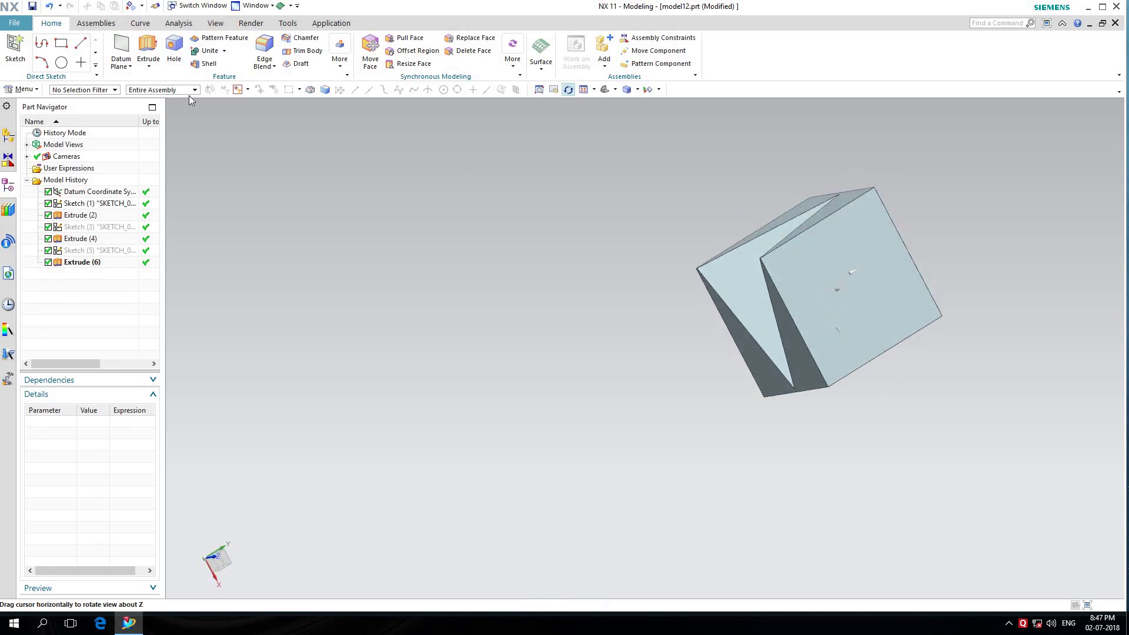
Start a new sketch placed on the cube's front face.
{"action": "left_click", "coordinate": [15, 50]}
{"action": "left_click", "coordinate": [869, 194]}
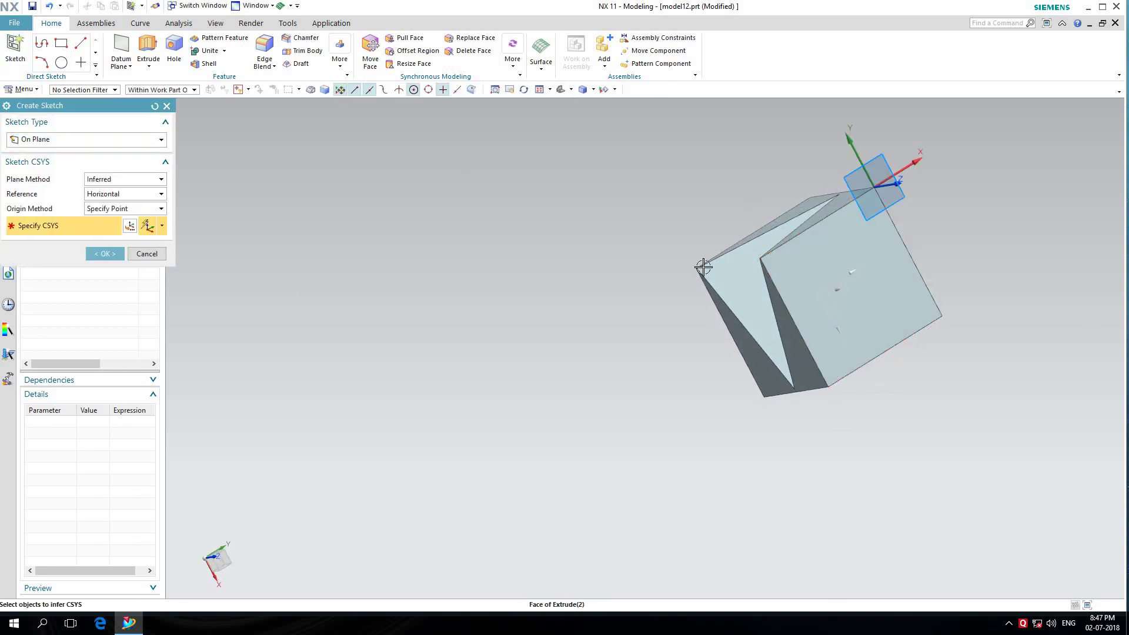
{"action": "left_click", "coordinate": [100, 255]}
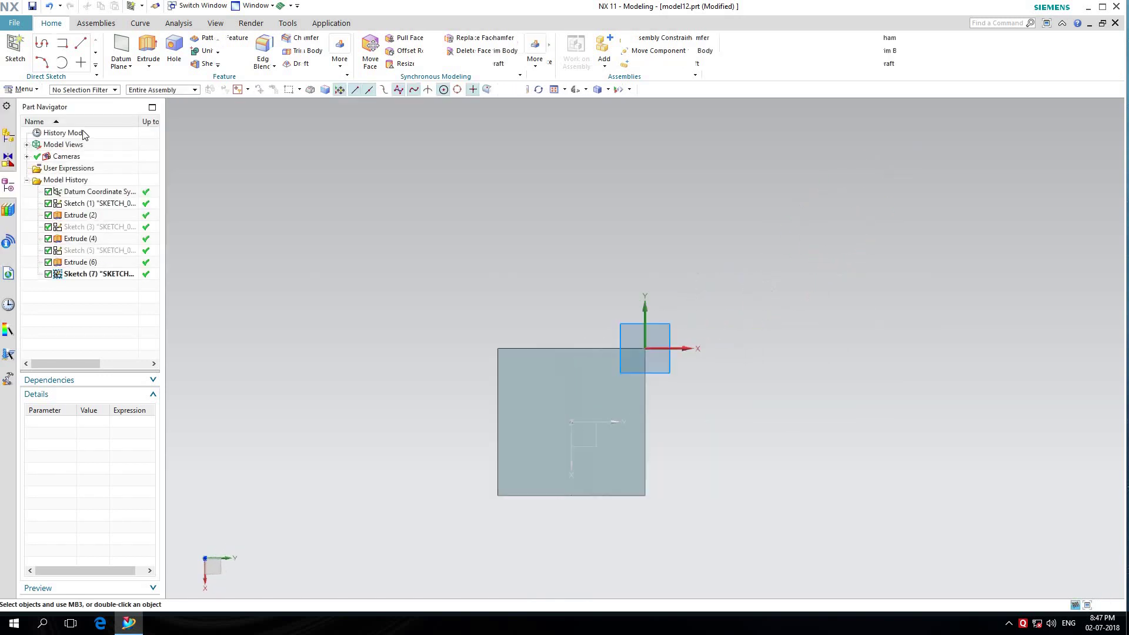
{"action": "scroll", "coordinate": [506, 509], "scroll_direction": "down", "scroll_amount": 3}
Draw a triangle from both bottom corners to the top-edge midpoint, with a base length of 100.
{"action": "left_click", "coordinate": [489, 483]}
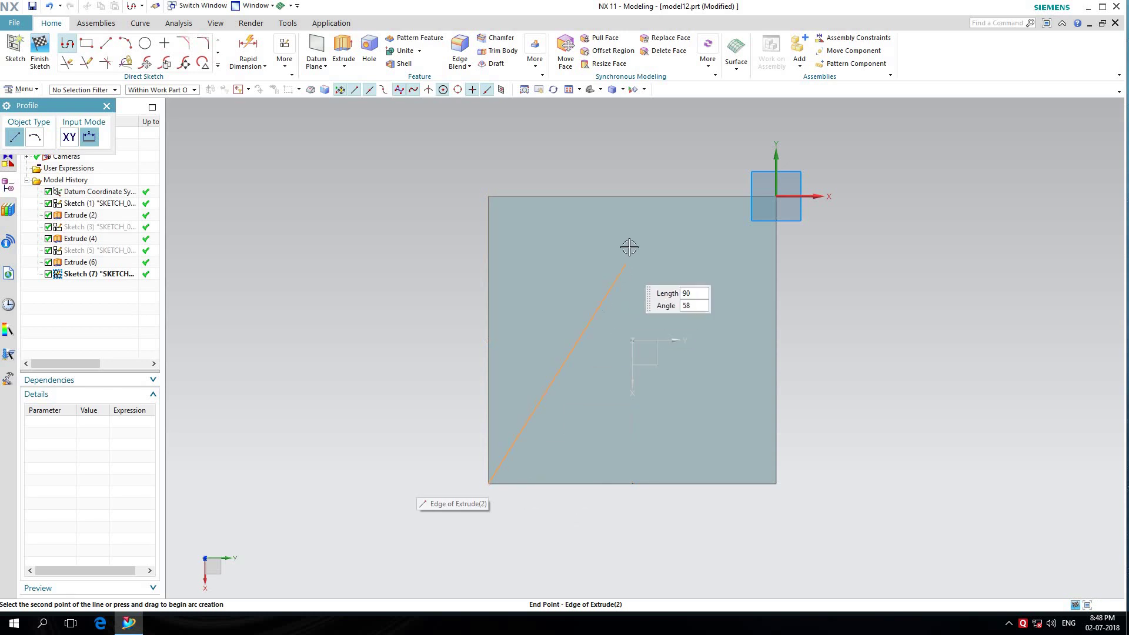
{"action": "left_click", "coordinate": [646, 219]}
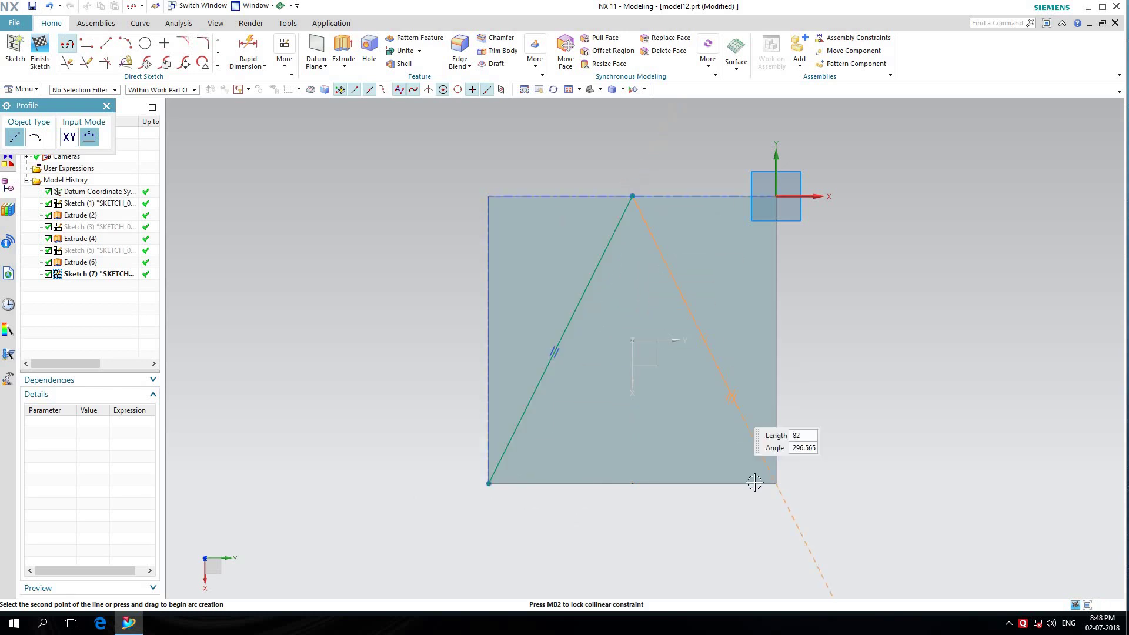
{"action": "left_click", "coordinate": [777, 483]}
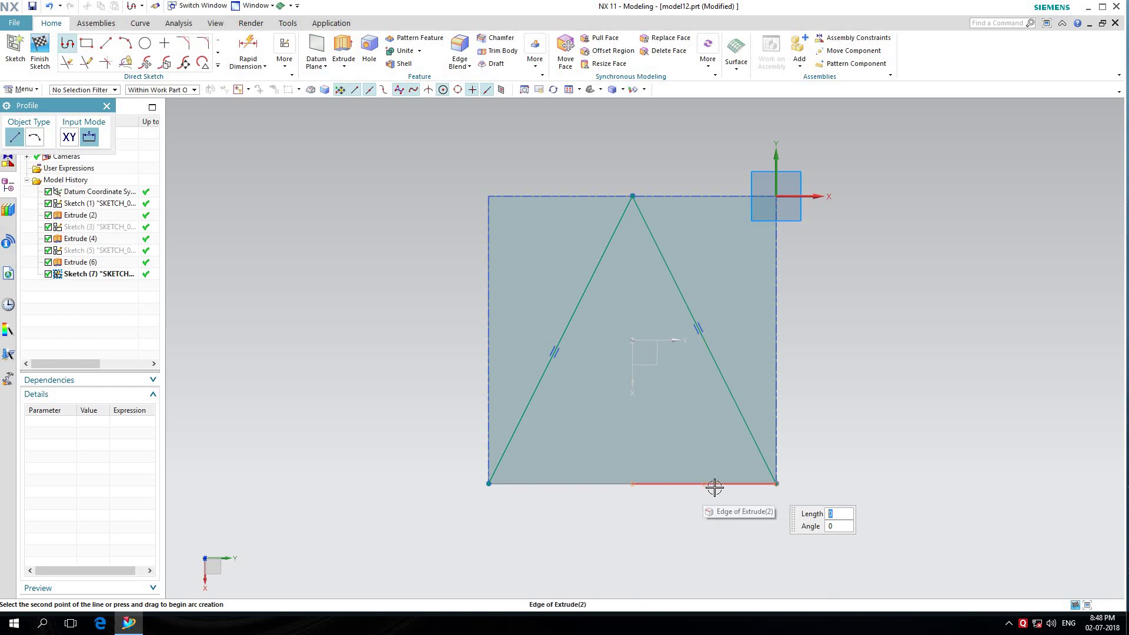
{"action": "type", "text": "100"}
{"action": "key", "text": "Tab"}
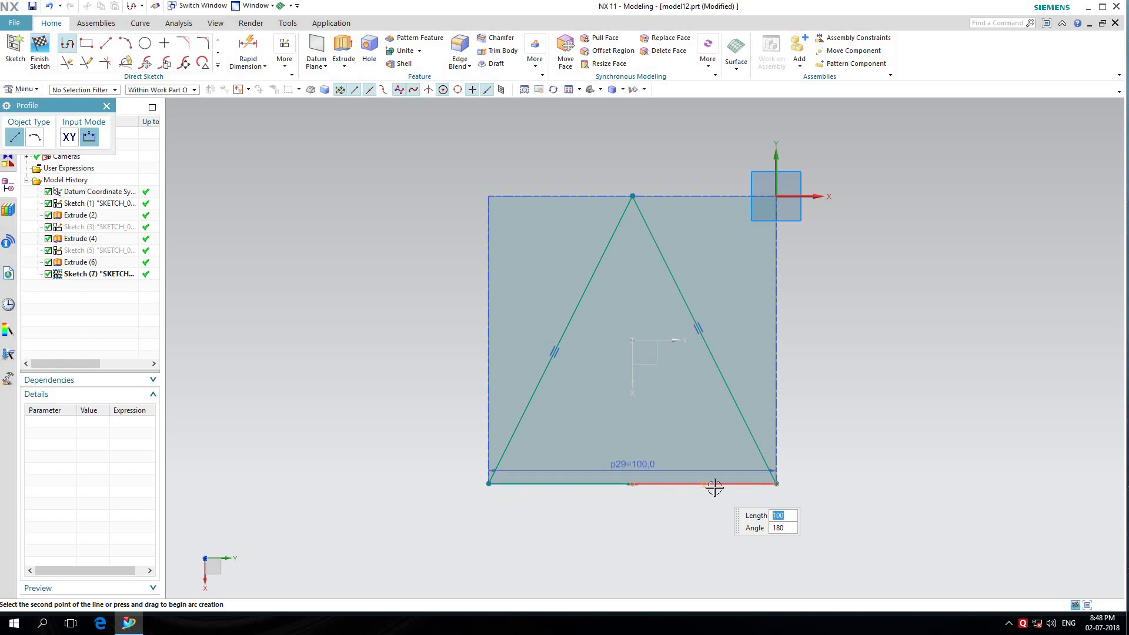
{"action": "key", "text": "Return"}
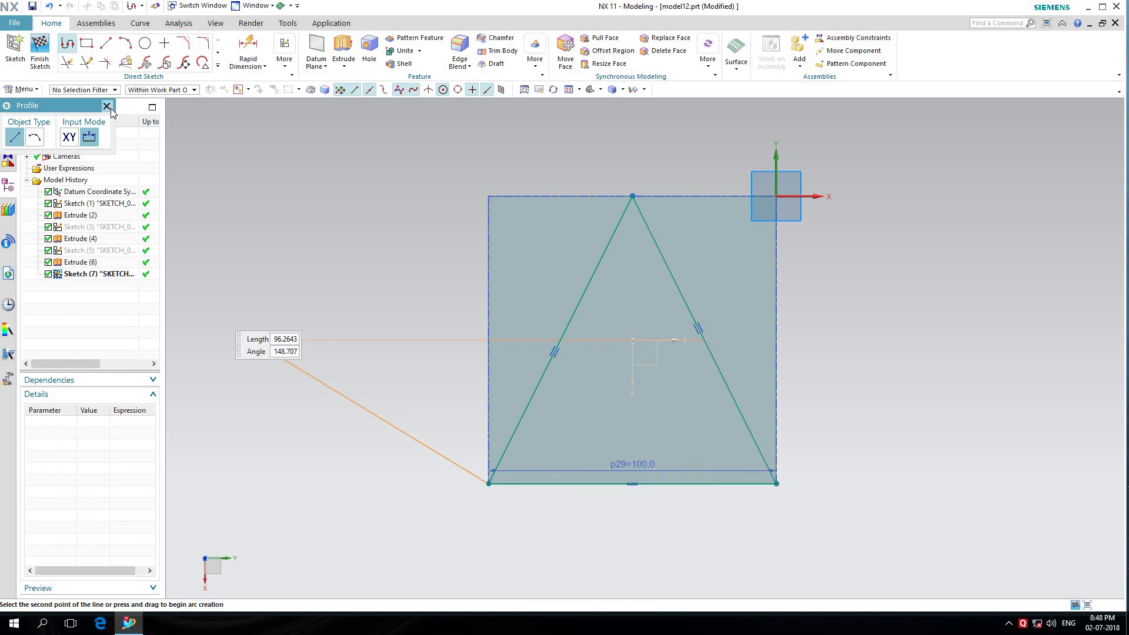
{"action": "left_click", "coordinate": [108, 106]}
Offset both slanted triangle sides by 1 mm, then exit the Offset Curve command.
{"action": "left_click", "coordinate": [217, 69]}
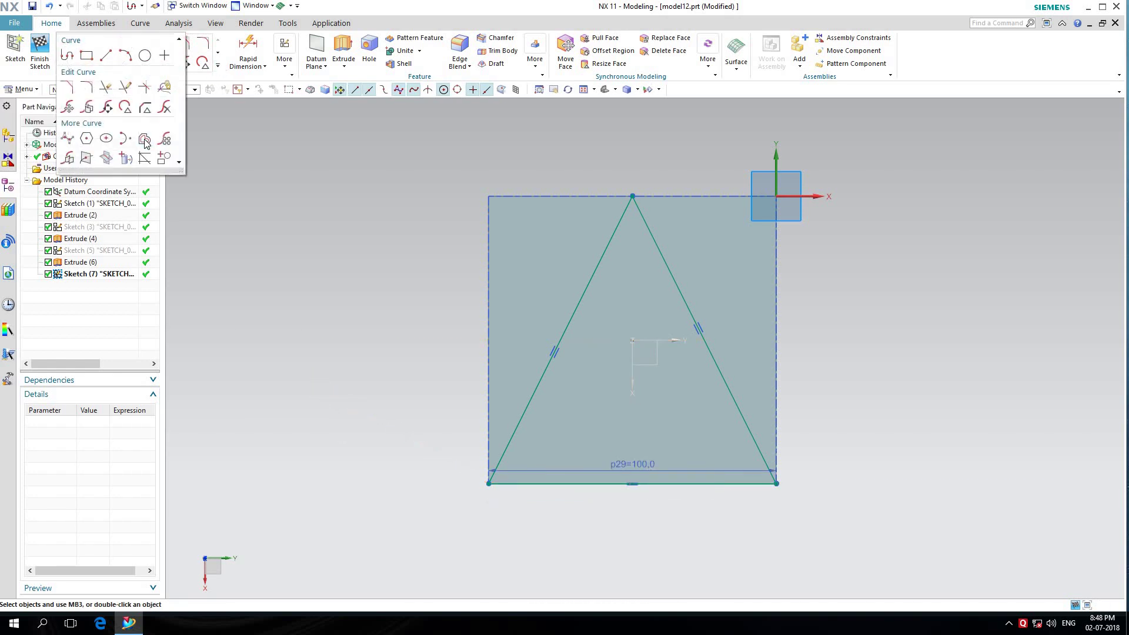
{"action": "left_click", "coordinate": [144, 138]}
{"action": "left_click", "coordinate": [587, 284]}
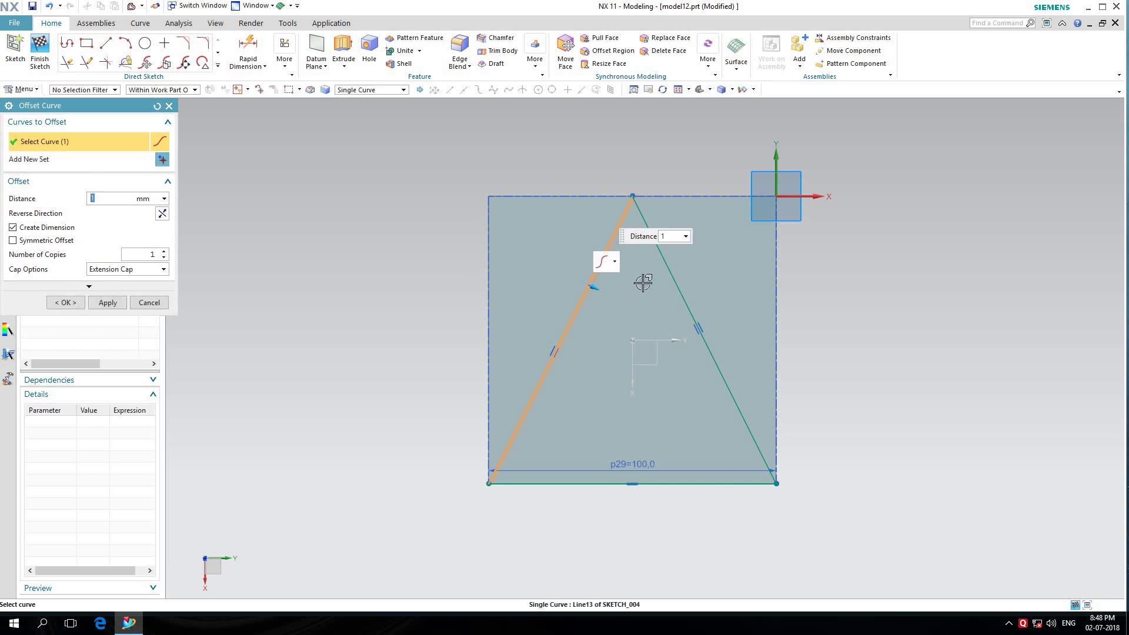
{"action": "left_click", "coordinate": [664, 281]}
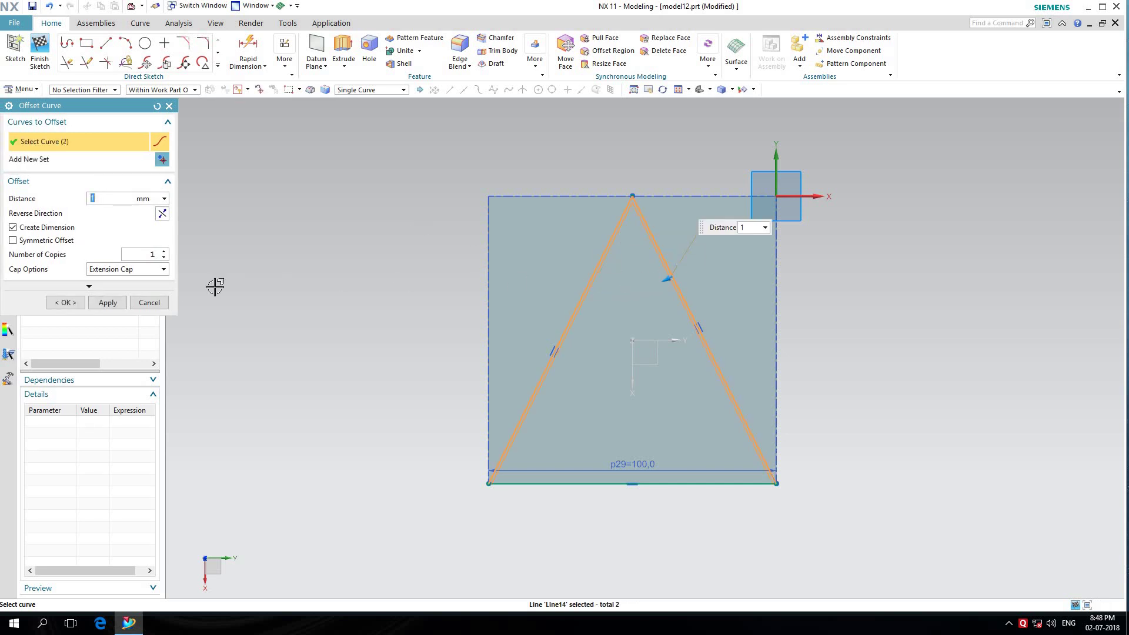
{"action": "left_click", "coordinate": [101, 303]}
{"action": "scroll", "coordinate": [623, 300], "scroll_direction": "up", "scroll_amount": 4}
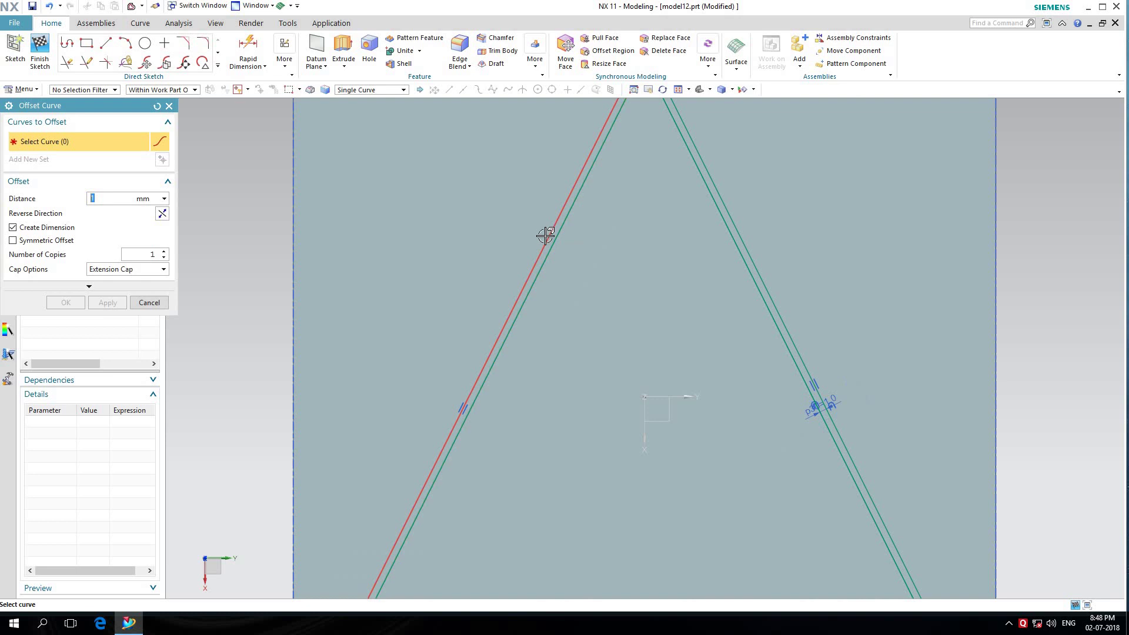
{"action": "right_click", "coordinate": [545, 235]}
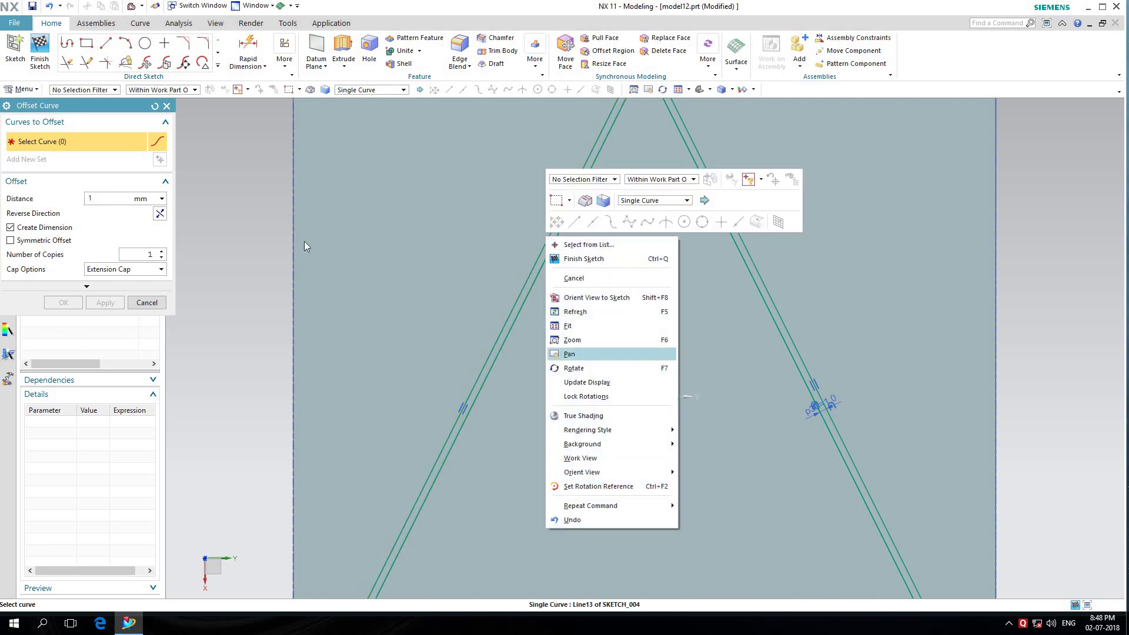
{"action": "left_click", "coordinate": [148, 301]}
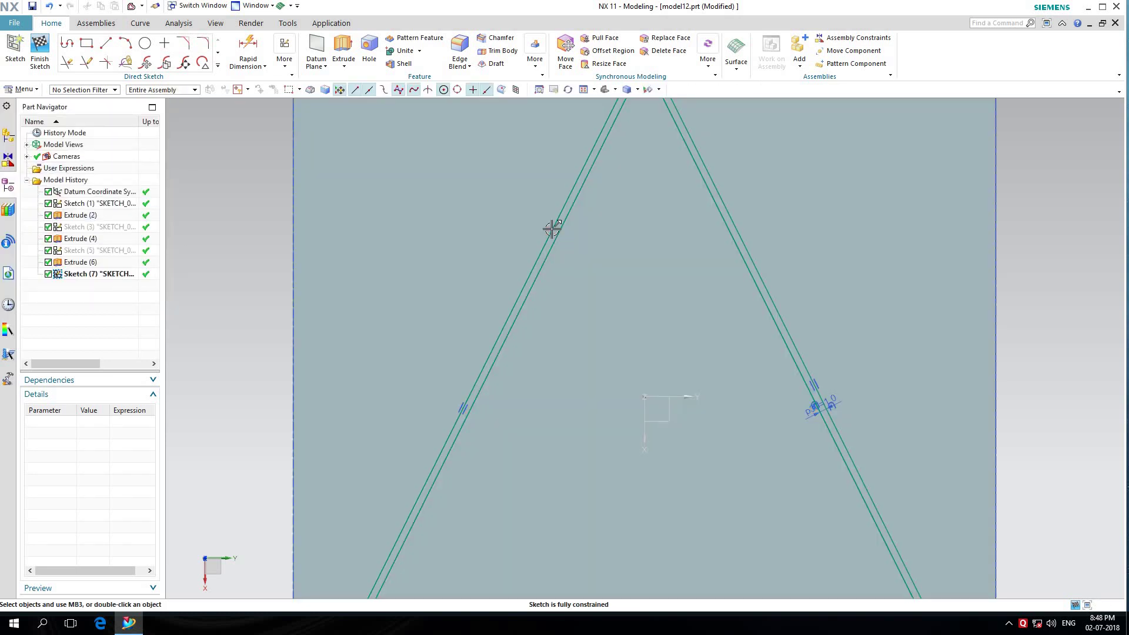
Convert both original slanted lines to reference lines and orbit the view into 3D.
{"action": "right_click", "coordinate": [553, 226]}
{"action": "left_click", "coordinate": [597, 152]}
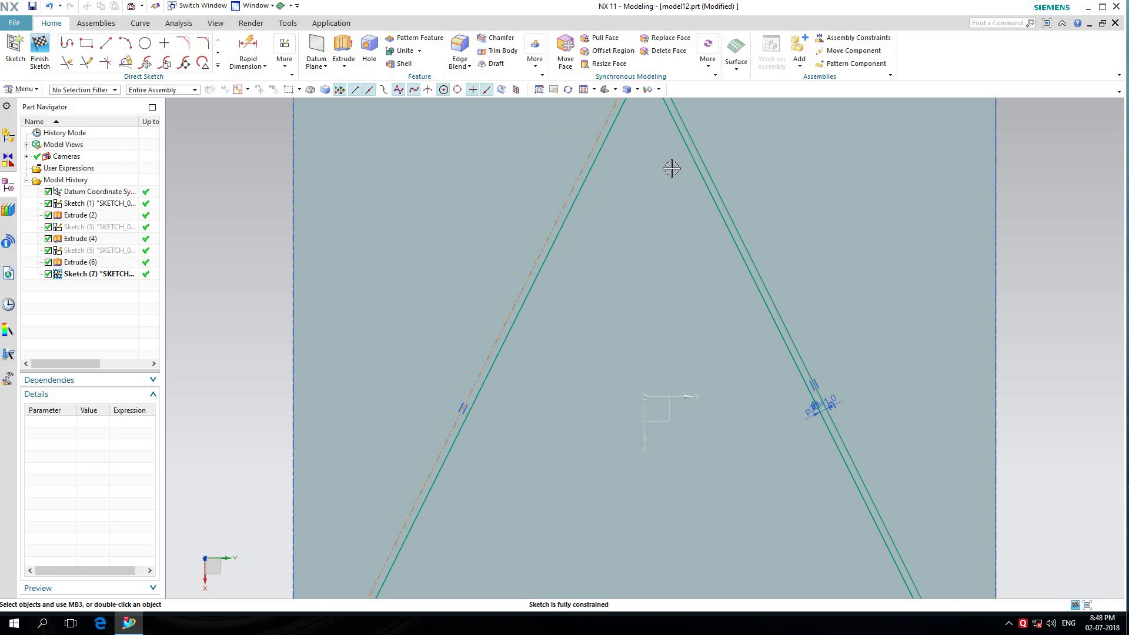
{"action": "right_click", "coordinate": [708, 169]}
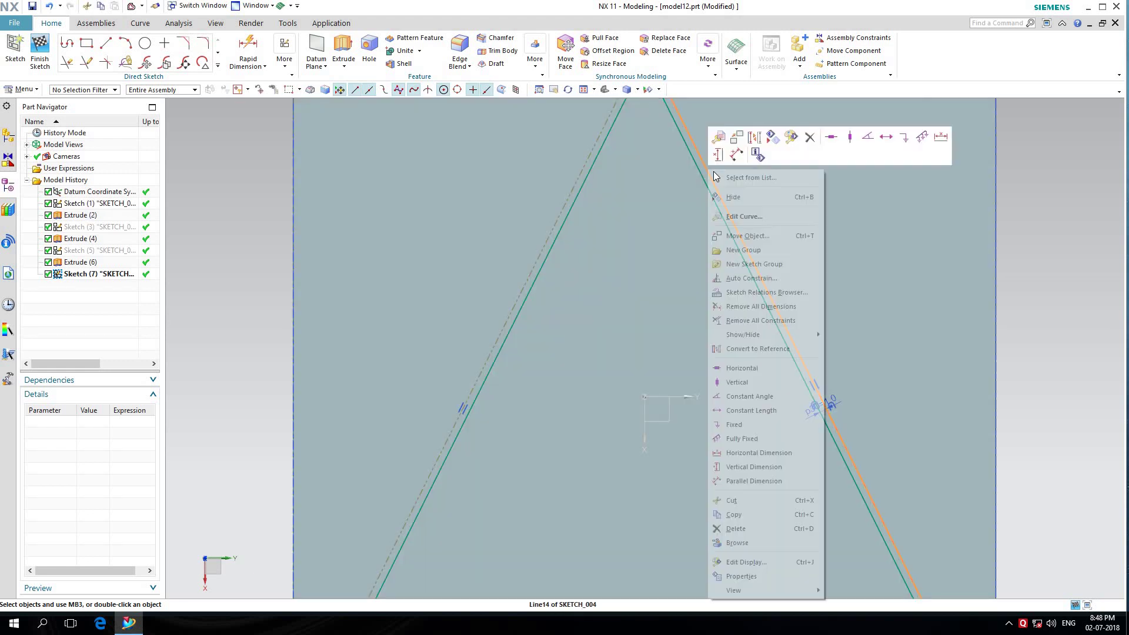
{"action": "left_click", "coordinate": [754, 137]}
{"action": "scroll", "coordinate": [723, 166], "scroll_direction": "down", "scroll_amount": 5}
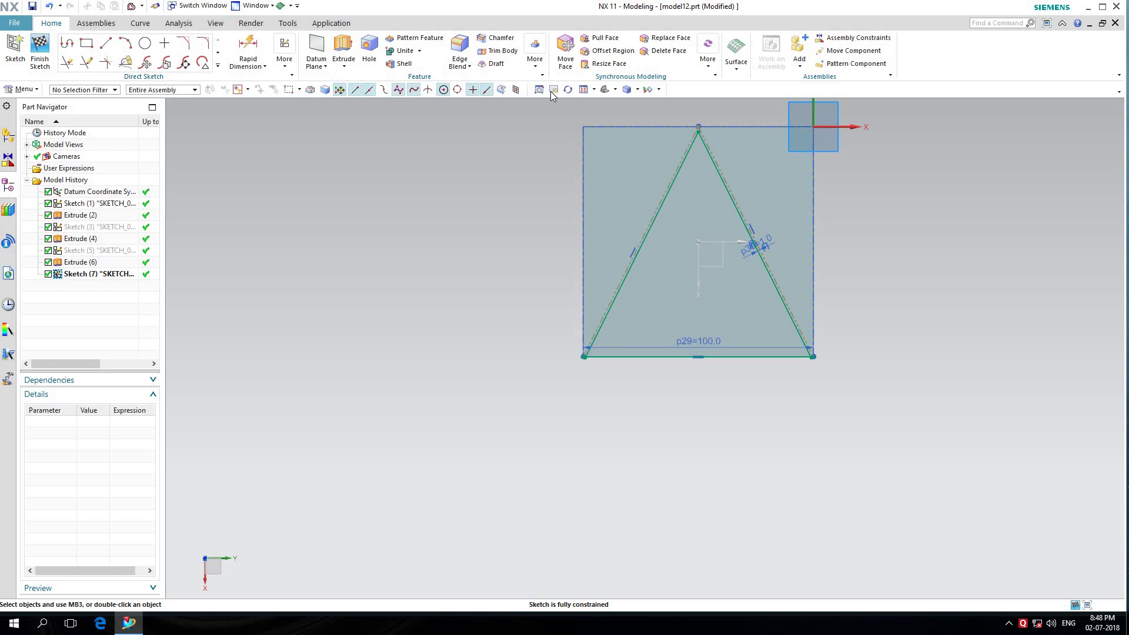
{"action": "left_click", "coordinate": [567, 89]}
{"action": "mouse_move", "coordinate": [496, 257]}
{"action": "left_mouse_down"}
{"action": "mouse_move", "coordinate": [550, 247]}
{"action": "mouse_move", "coordinate": [561, 257]}
{"action": "left_mouse_up"}
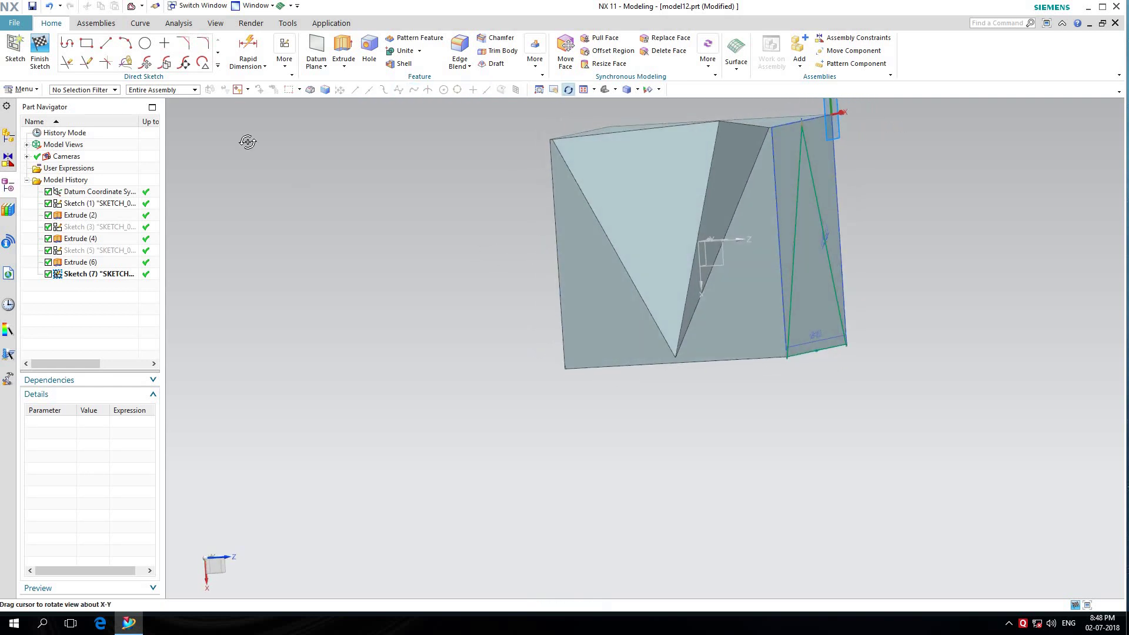
Begin extruding the triangle sketch with a Two Points direction, after resetting the Extrude settings.
{"action": "left_click", "coordinate": [347, 58]}
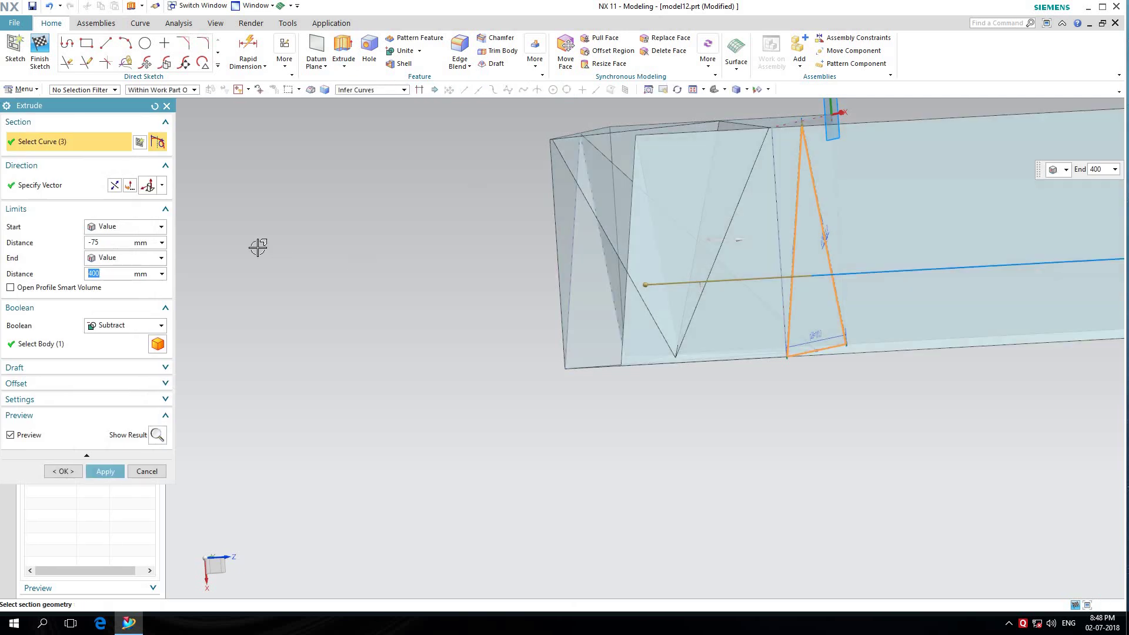
{"action": "left_click", "coordinate": [164, 185]}
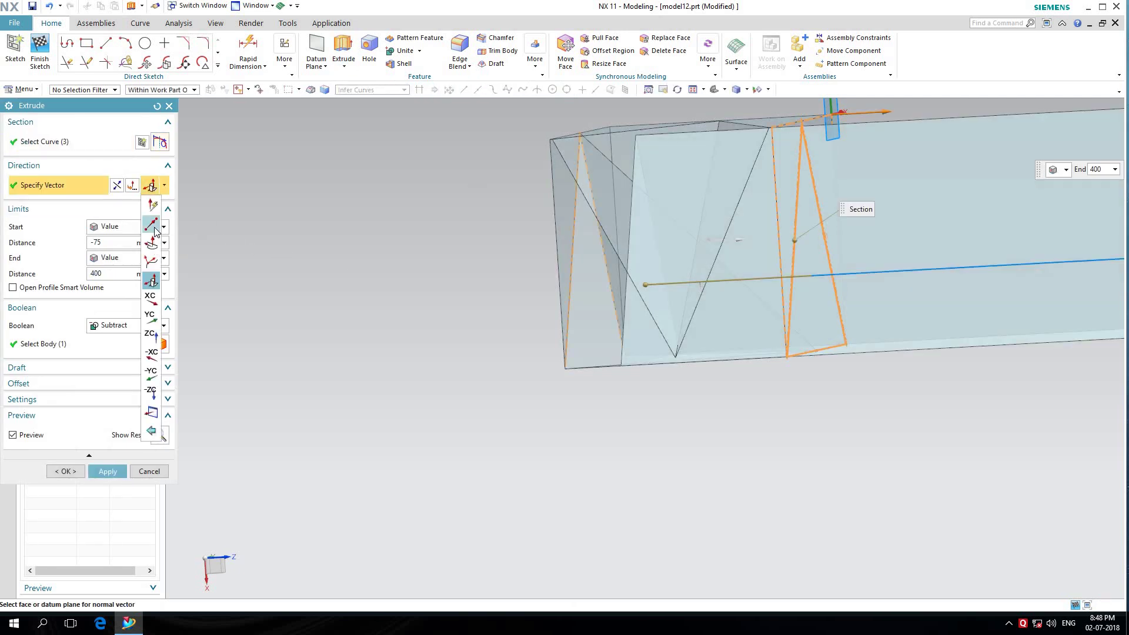
{"action": "left_click", "coordinate": [152, 225]}
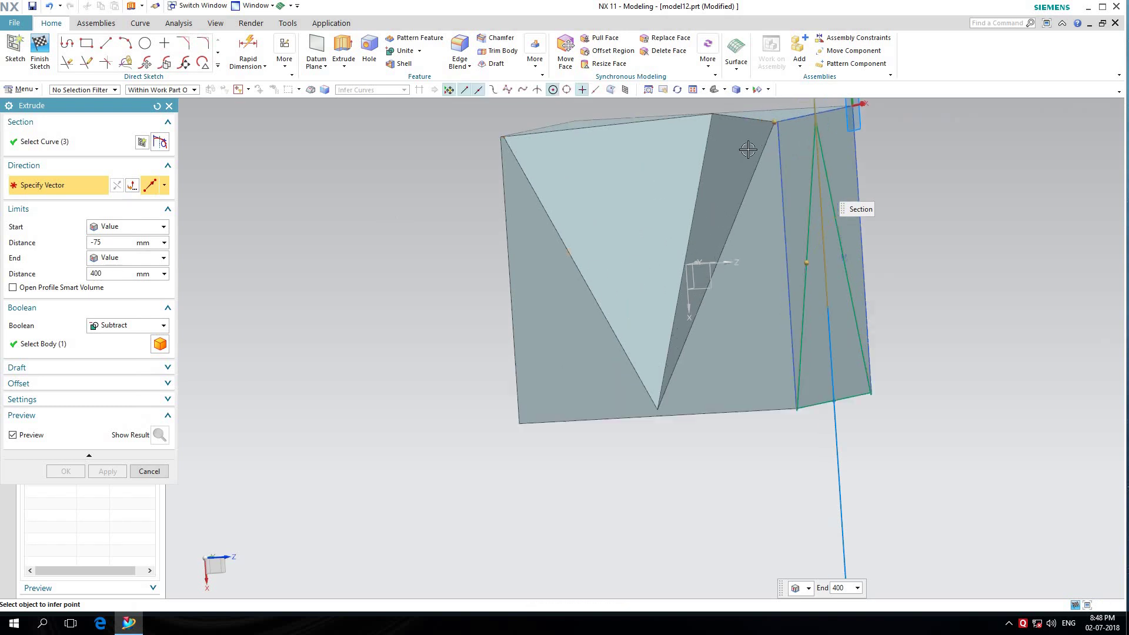
{"action": "scroll", "coordinate": [746, 145], "scroll_direction": "up", "scroll_amount": 3}
{"action": "scroll", "coordinate": [739, 145], "scroll_direction": "down", "scroll_amount": 1}
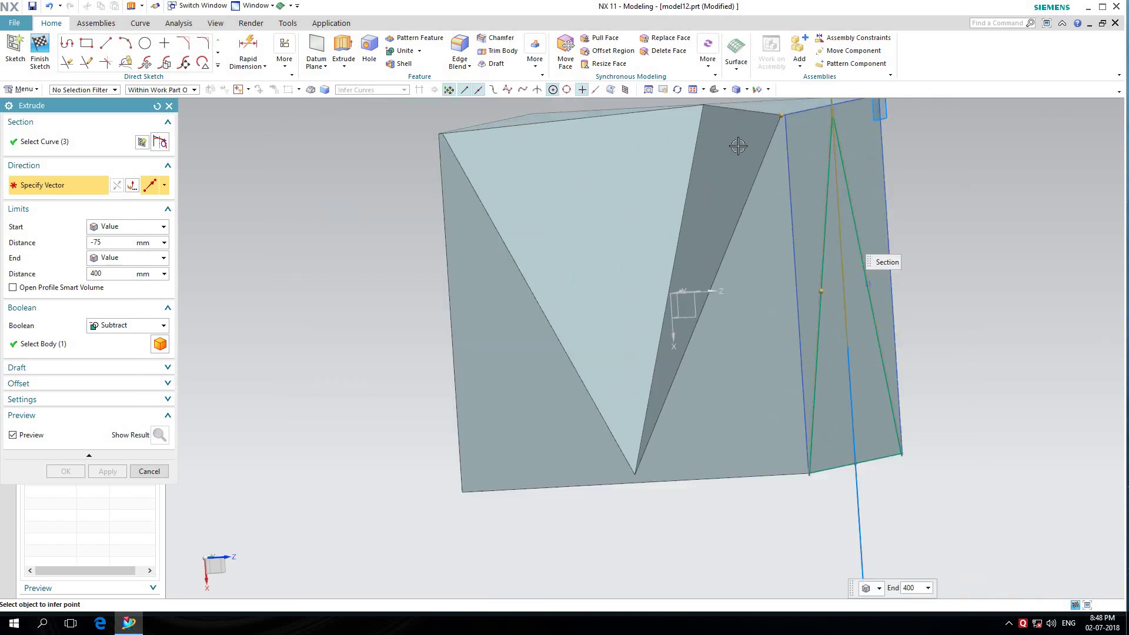
{"action": "left_click", "coordinate": [157, 106]}
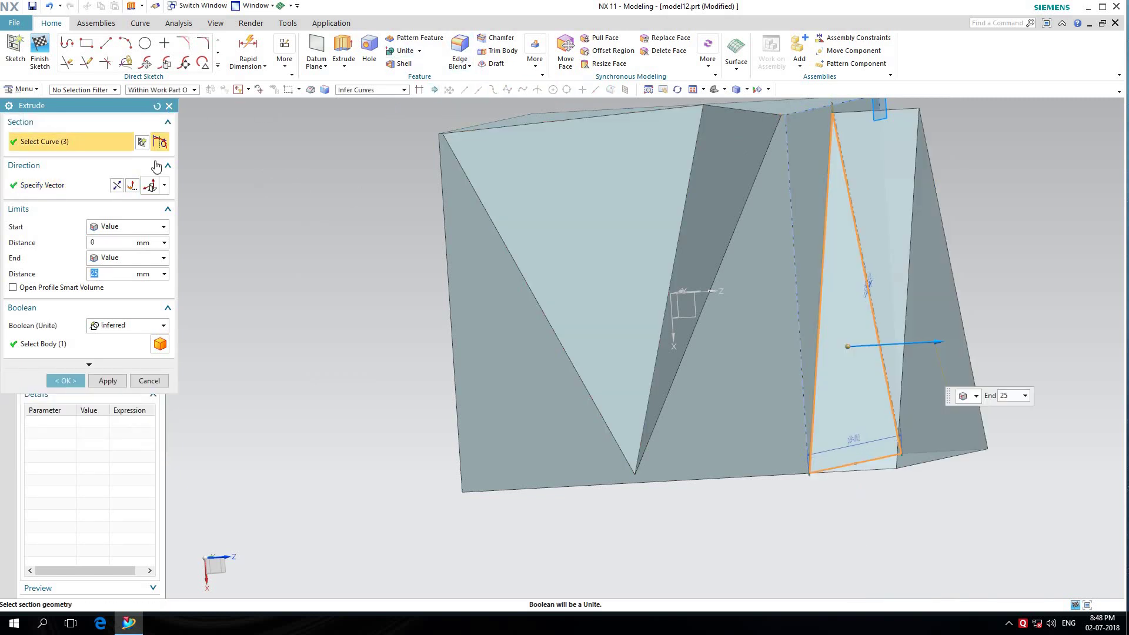
{"action": "left_click", "coordinate": [163, 184]}
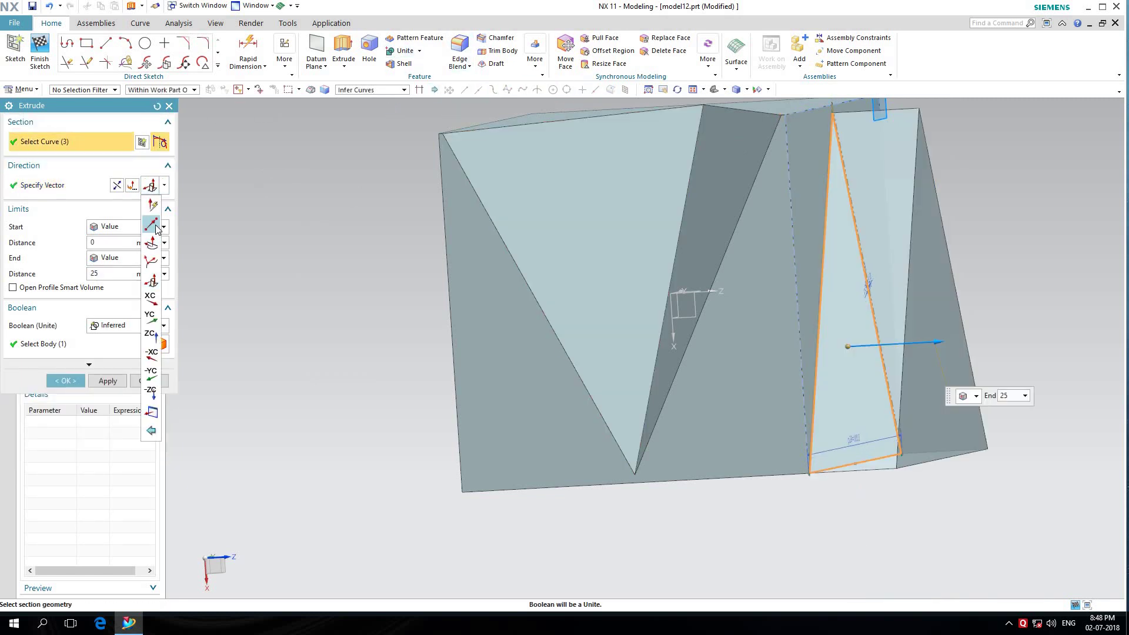
{"action": "left_click", "coordinate": [155, 226]}
{"action": "scroll", "coordinate": [820, 147], "scroll_direction": "up", "scroll_amount": 2}
{"action": "scroll", "coordinate": [764, 107], "scroll_direction": "up", "scroll_amount": 3}
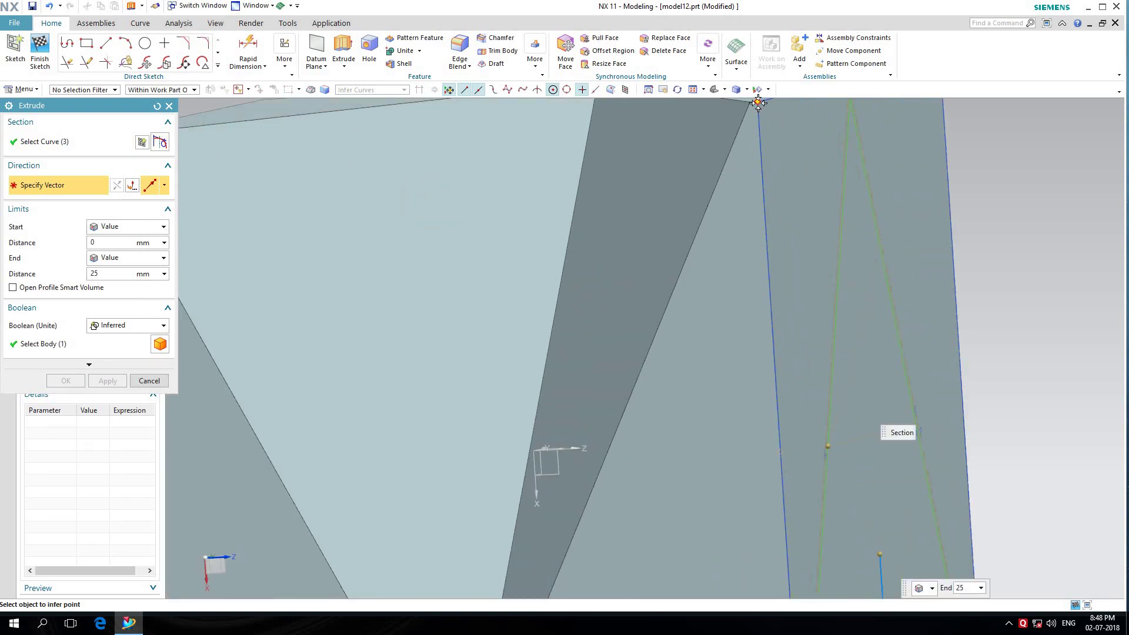
{"action": "scroll", "coordinate": [757, 100], "scroll_direction": "down", "scroll_amount": 5}
{"action": "scroll", "coordinate": [588, 304], "scroll_direction": "up", "scroll_amount": 1}
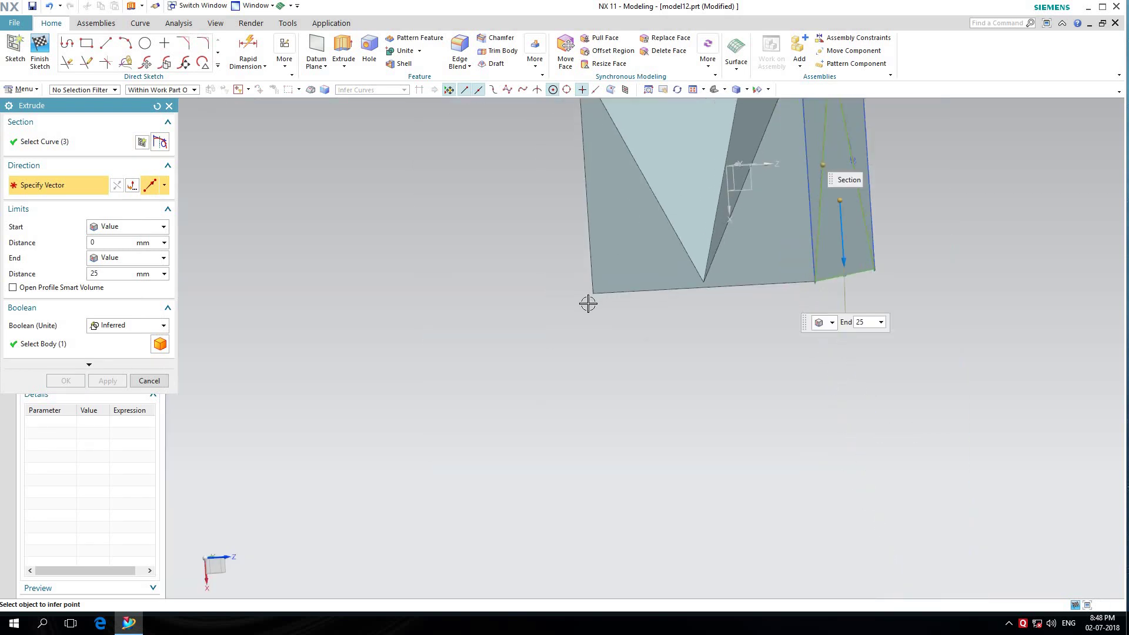
Aim the extrusion at the block's lower-left corner, from -94 to 184 mm, with Boolean Subtract.
{"action": "left_click", "coordinate": [592, 292]}
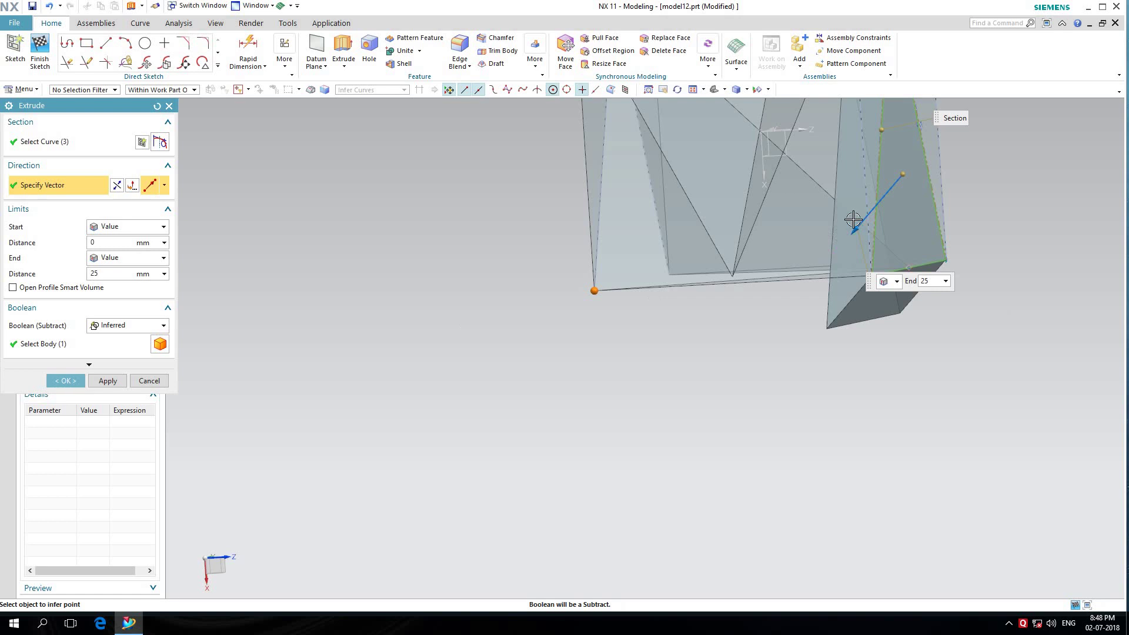
{"action": "left_click_drag", "start_coordinate": [855, 231], "coordinate": [464, 479]}
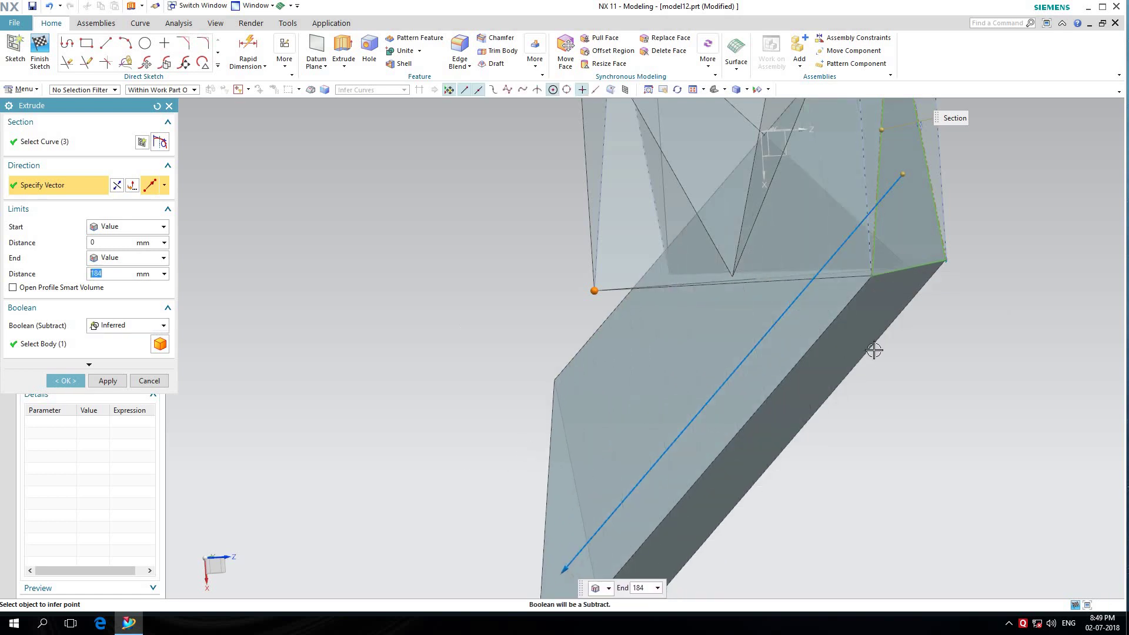
{"action": "scroll", "coordinate": [874, 350], "scroll_direction": "down", "scroll_amount": 3}
{"action": "left_click_drag", "start_coordinate": [887, 260], "coordinate": [975, 157]}
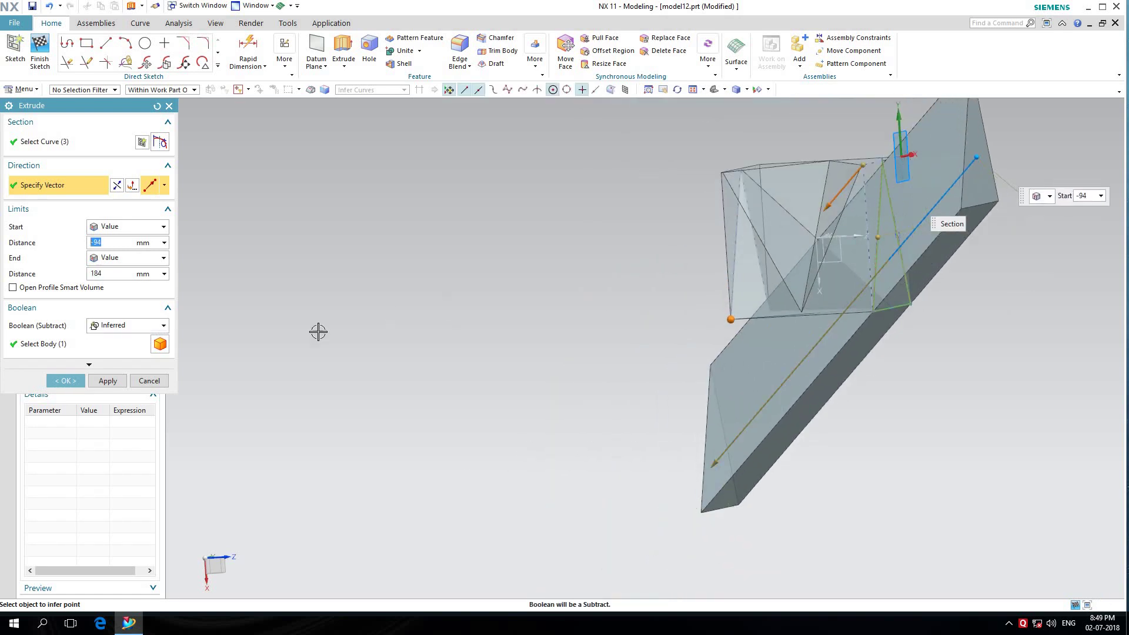
{"action": "left_click", "coordinate": [130, 325]}
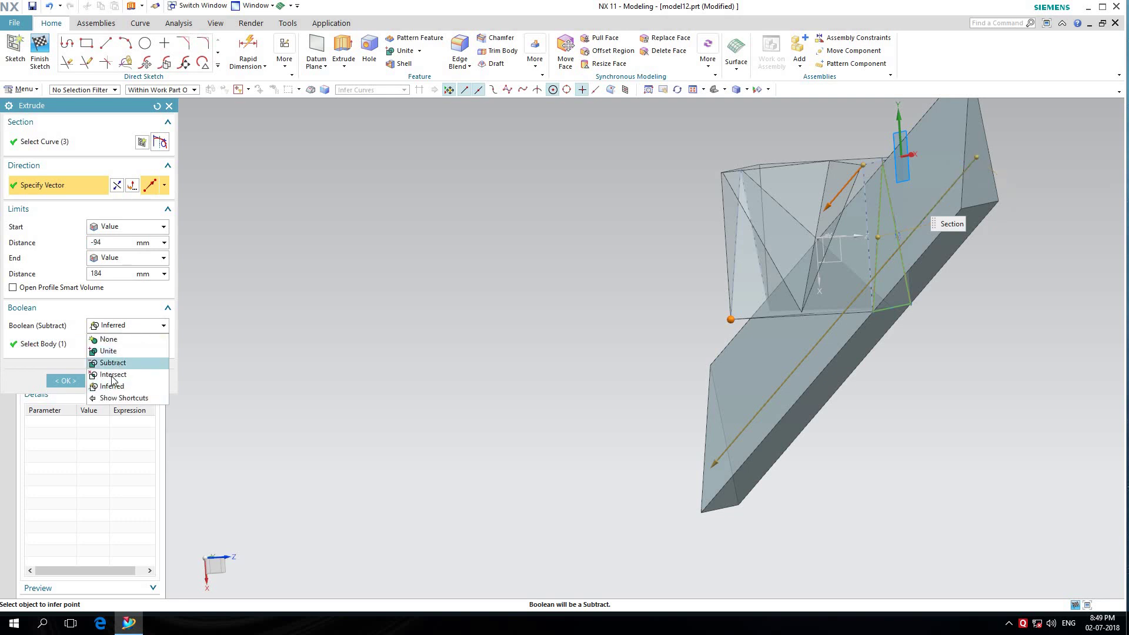
{"action": "left_click", "coordinate": [115, 363]}
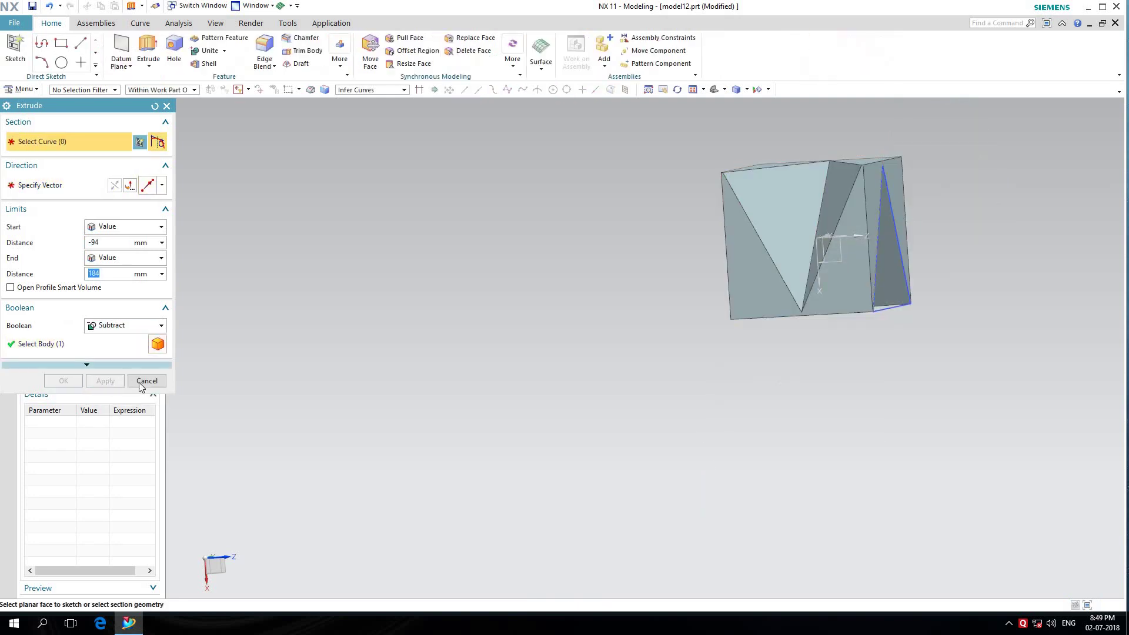
{"action": "left_click", "coordinate": [149, 381]}
Orbit the model to inspect the new diagonal cut.
{"action": "scroll", "coordinate": [932, 204], "scroll_direction": "up", "scroll_amount": 3}
{"action": "left_click", "coordinate": [856, 213]}
{"action": "right_click", "coordinate": [857, 213]}
{"action": "left_click", "coordinate": [875, 235]}
{"action": "scroll", "coordinate": [875, 231], "scroll_direction": "down", "scroll_amount": 3}
{"action": "left_click", "coordinate": [695, 132]}
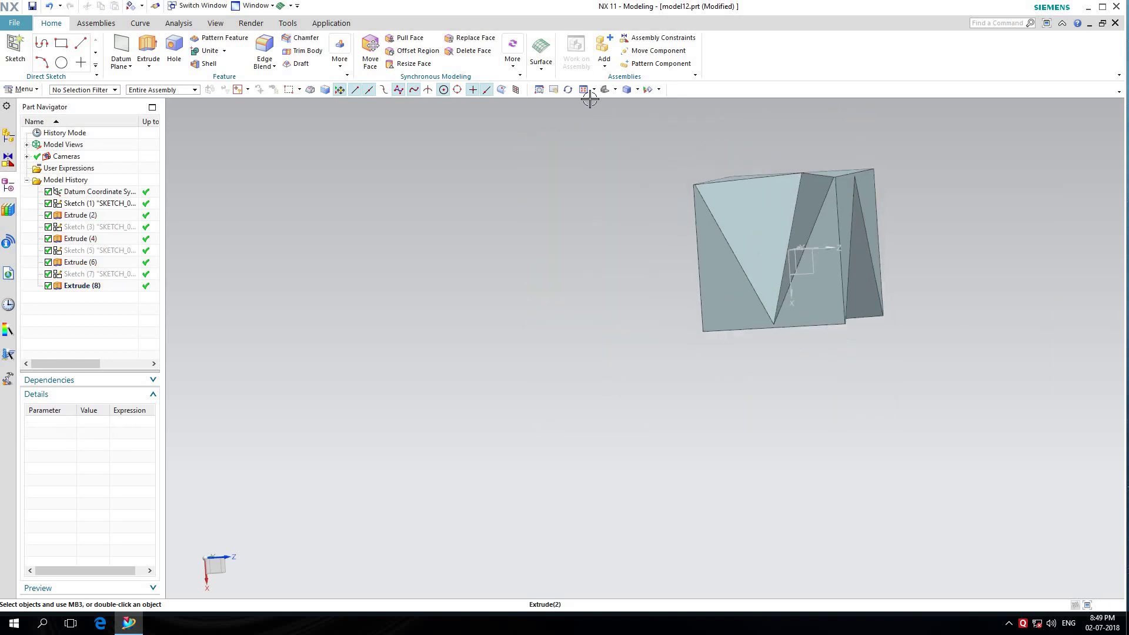
{"action": "left_click", "coordinate": [568, 89]}
{"action": "mouse_move", "coordinate": [612, 171]}
{"action": "left_mouse_down"}
{"action": "mouse_move", "coordinate": [565, 282]}
{"action": "mouse_move", "coordinate": [738, 191]}
{"action": "mouse_move", "coordinate": [798, 265]}
{"action": "mouse_move", "coordinate": [771, 310]}
{"action": "mouse_move", "coordinate": [723, 245]}
{"action": "mouse_move", "coordinate": [680, 247]}
{"action": "mouse_move", "coordinate": [675, 260]}
{"action": "mouse_move", "coordinate": [704, 276]}
{"action": "left_mouse_up"}
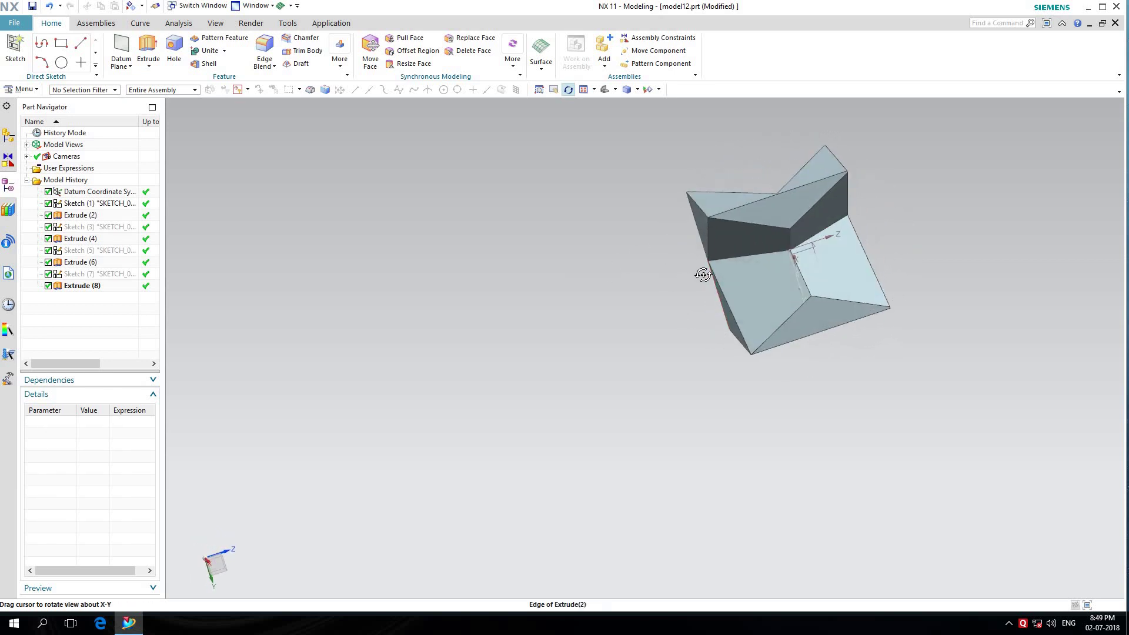
Undo the diagonal extrude cut (Extrude 8) and view the model from a new angle.
{"action": "key", "text": "ctrl+z"}
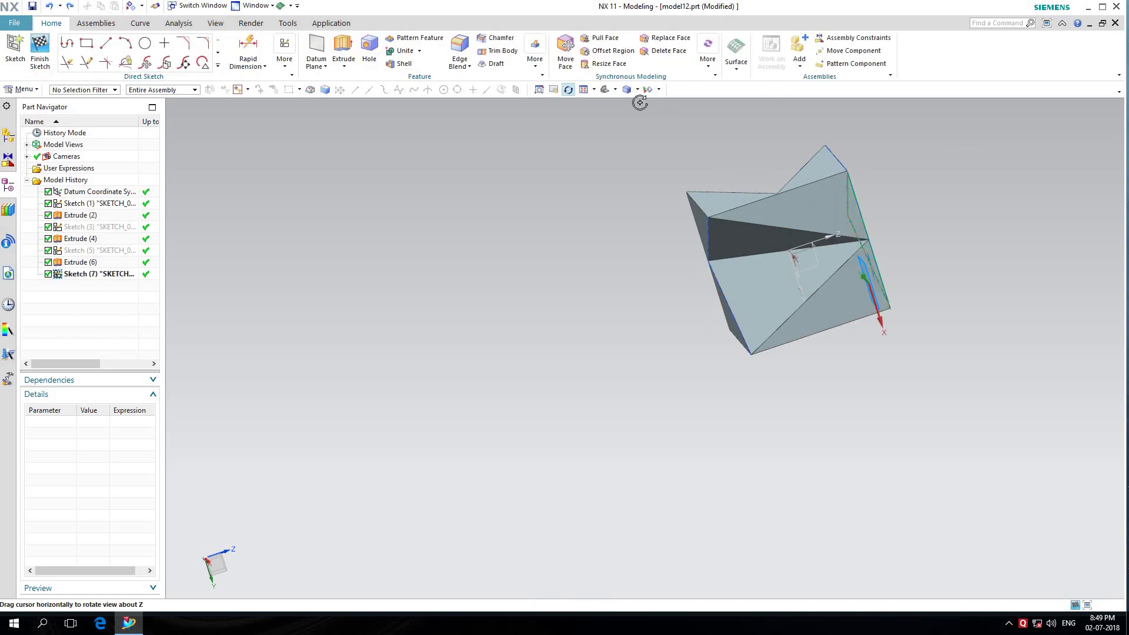
{"action": "mouse_move", "coordinate": [1098, 161]}
{"action": "left_mouse_down"}
{"action": "mouse_move", "coordinate": [1015, 222]}
{"action": "mouse_move", "coordinate": [1045, 176]}
{"action": "mouse_move", "coordinate": [1031, 194]}
{"action": "mouse_move", "coordinate": [1049, 241]}
{"action": "mouse_move", "coordinate": [1062, 214]}
{"action": "mouse_move", "coordinate": [1029, 219]}
{"action": "left_mouse_up"}
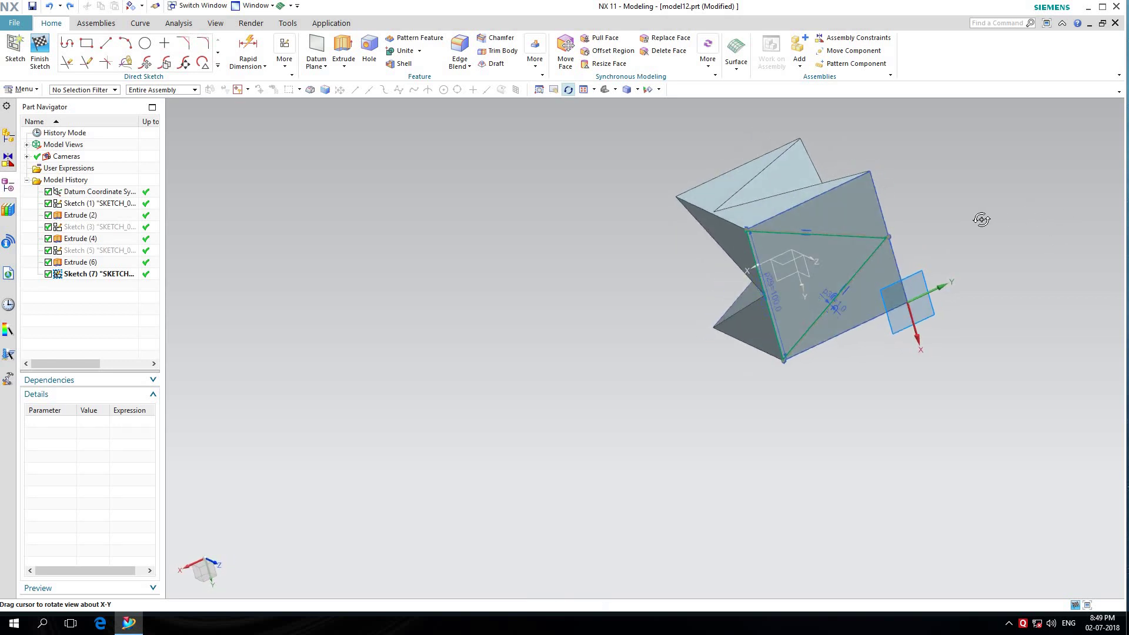
{"action": "scroll", "coordinate": [929, 214], "scroll_direction": "up", "scroll_amount": 1}
{"action": "scroll", "coordinate": [929, 214], "scroll_direction": "up", "scroll_amount": 1}
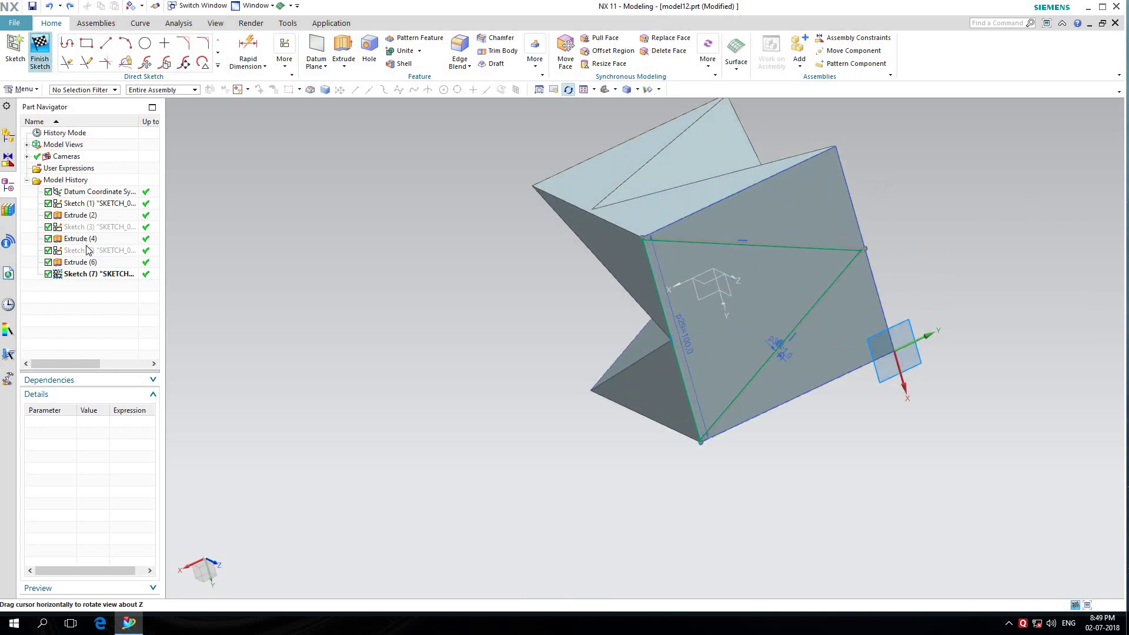
Finish the current sketch and reopen the triangle sketch for editing.
{"action": "left_click", "coordinate": [39, 49]}
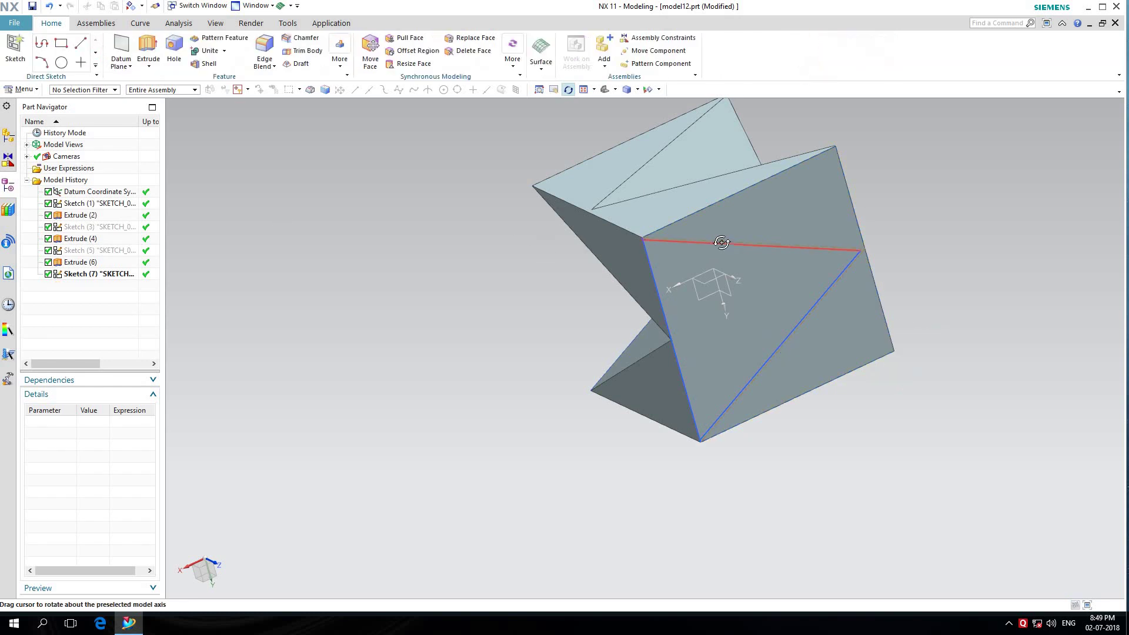
{"action": "left_click", "coordinate": [721, 242]}
{"action": "key", "text": "Escape"}
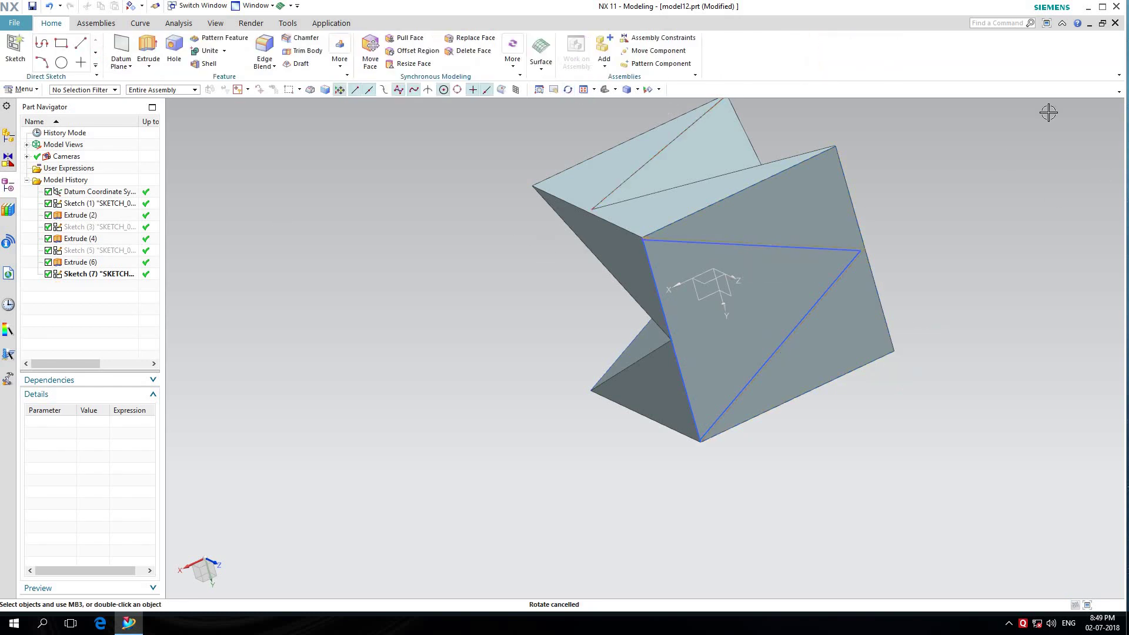
{"action": "double_click", "coordinate": [757, 242]}
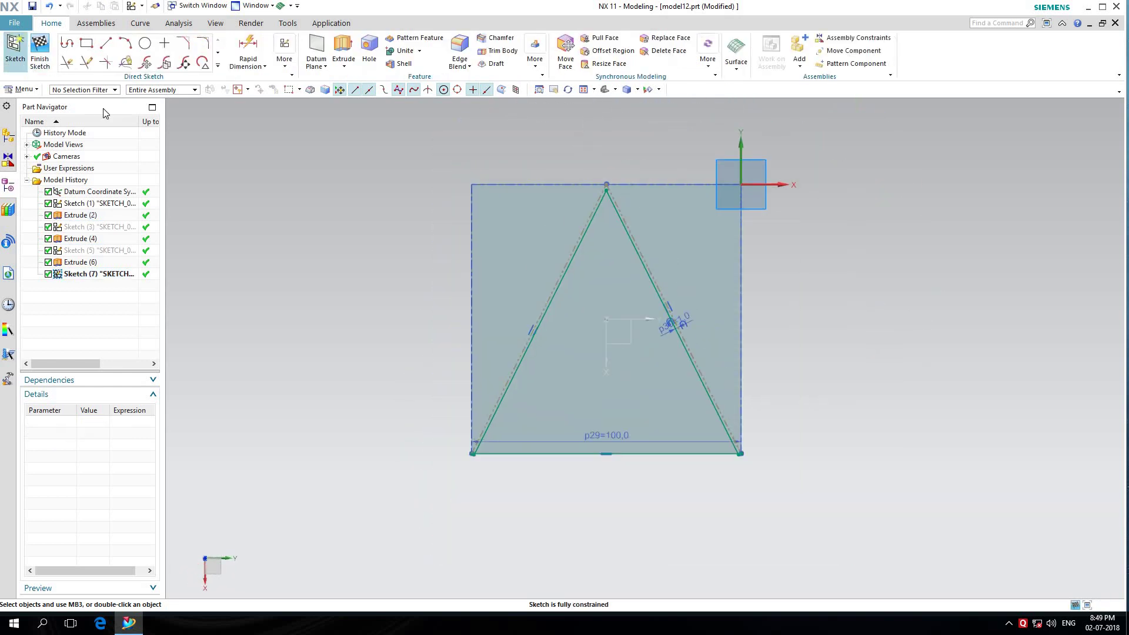
{"action": "scroll", "coordinate": [557, 260], "scroll_direction": "up", "scroll_amount": 3}
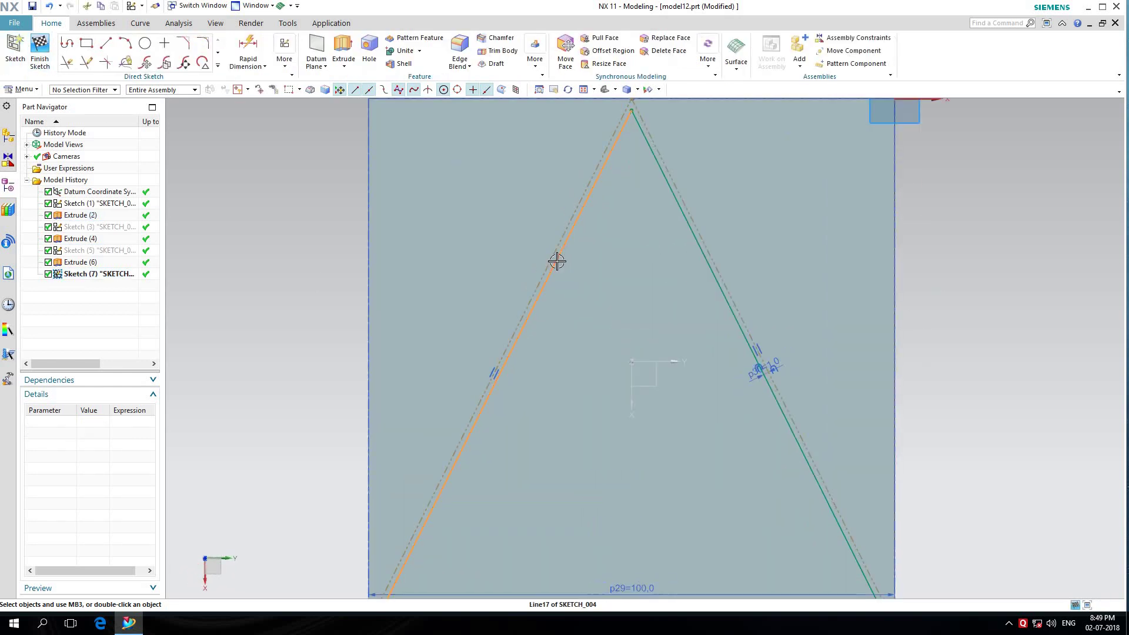
Delete the triangle's left, right, bottom and remaining leftover sketch lines.
{"action": "right_click", "coordinate": [557, 261]}
{"action": "key", "text": "Escape"}
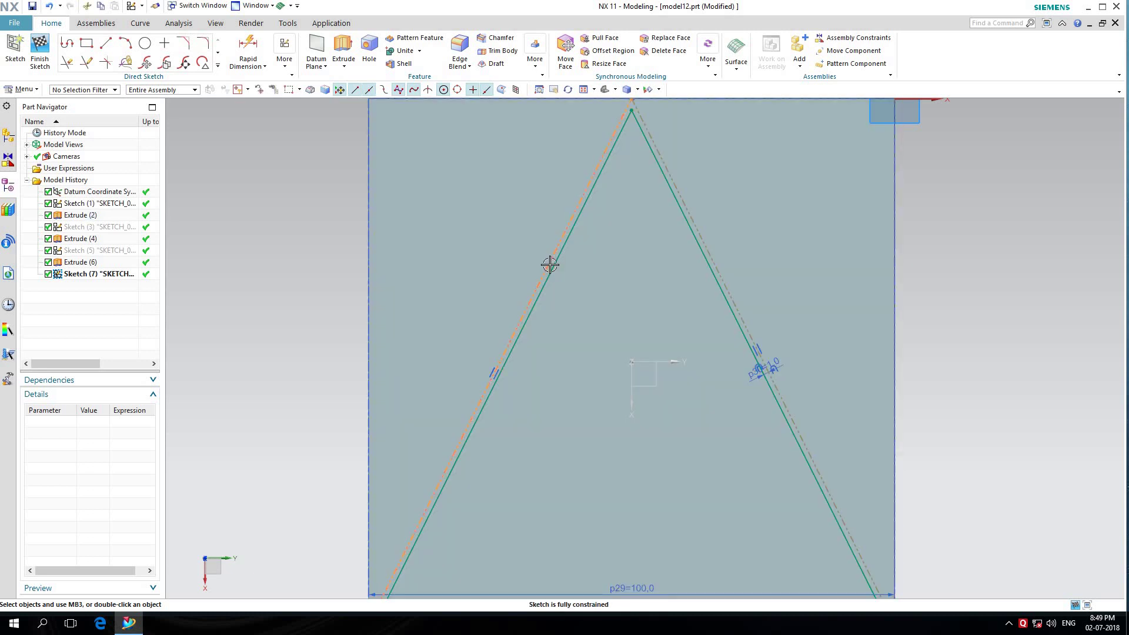
{"action": "right_click", "coordinate": [549, 265]}
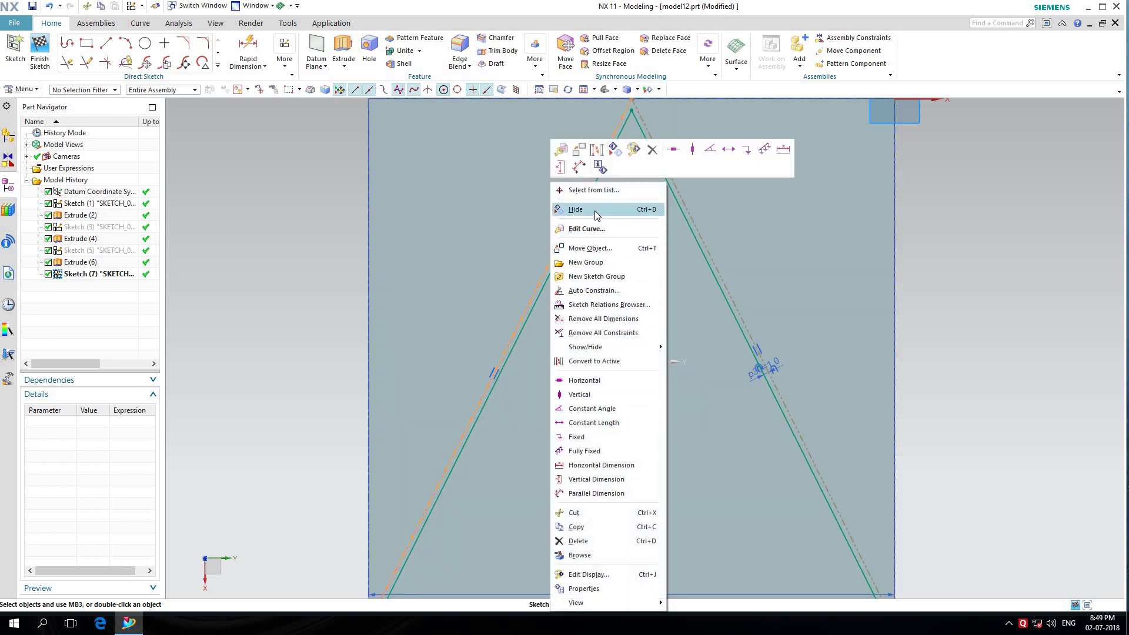
{"action": "left_click", "coordinate": [578, 541]}
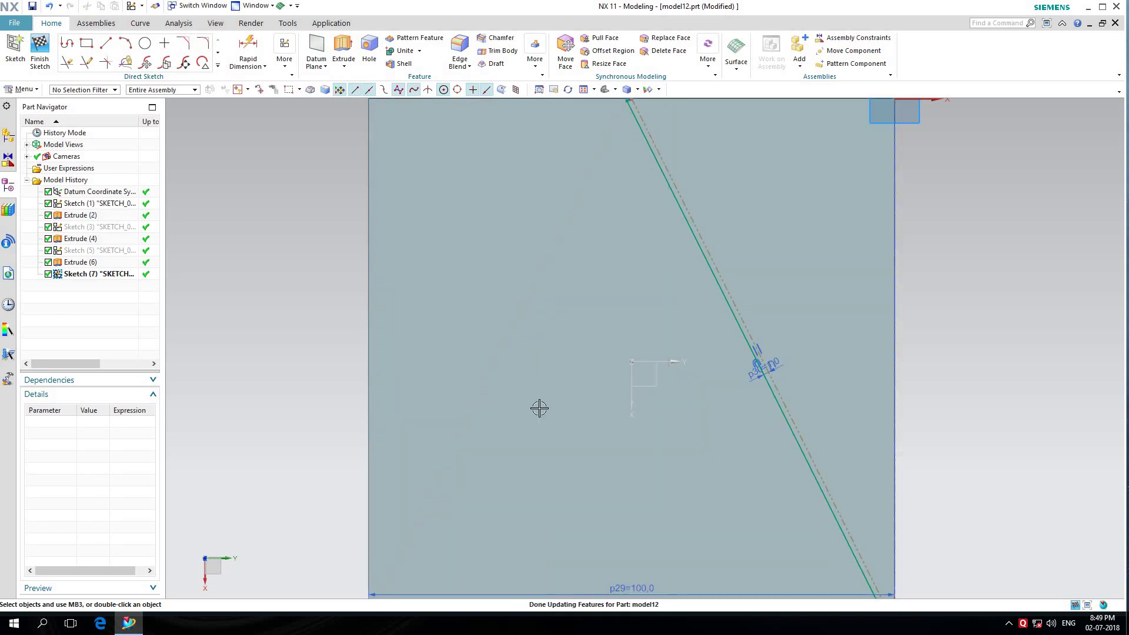
{"action": "right_click", "coordinate": [713, 281]}
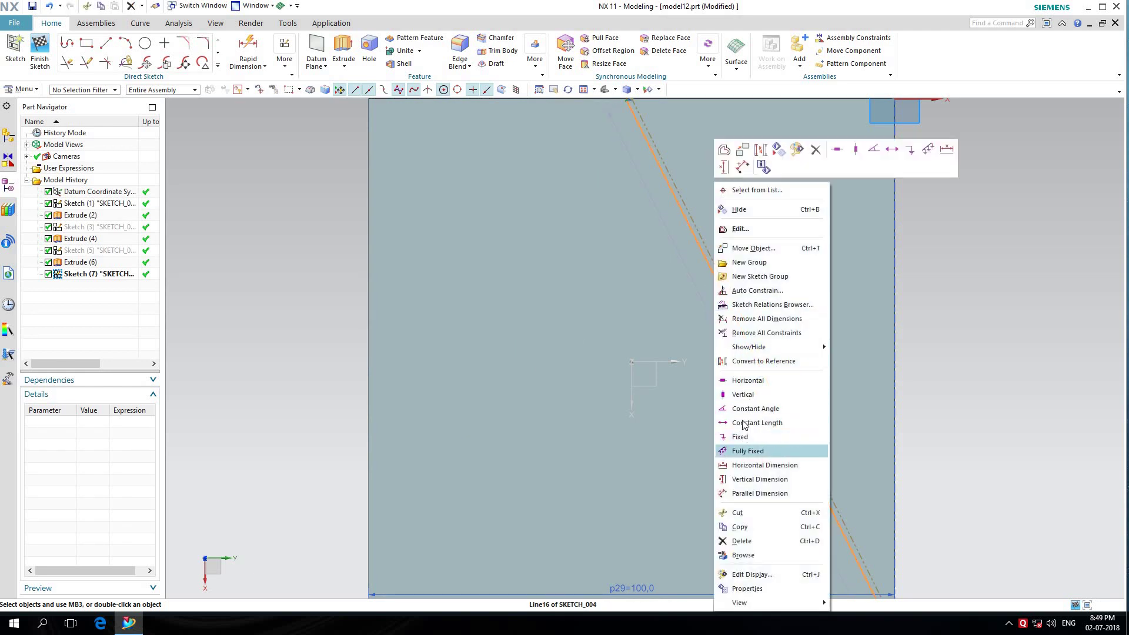
{"action": "left_click", "coordinate": [738, 540]}
{"action": "scroll", "coordinate": [735, 546], "scroll_direction": "down", "scroll_amount": 3}
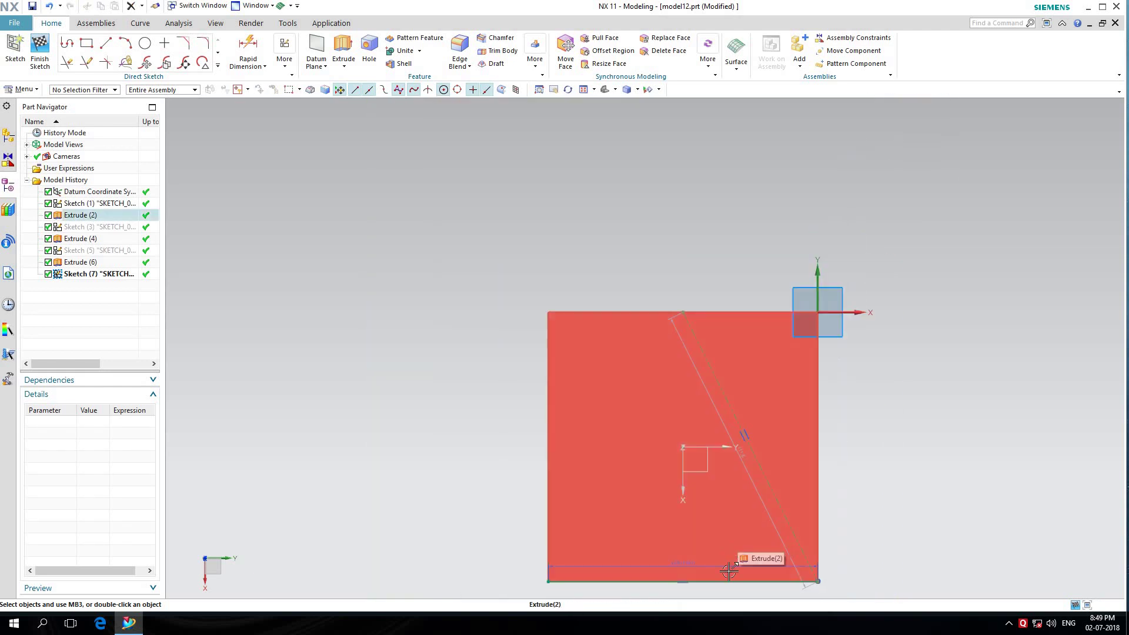
{"action": "right_click", "coordinate": [725, 580]}
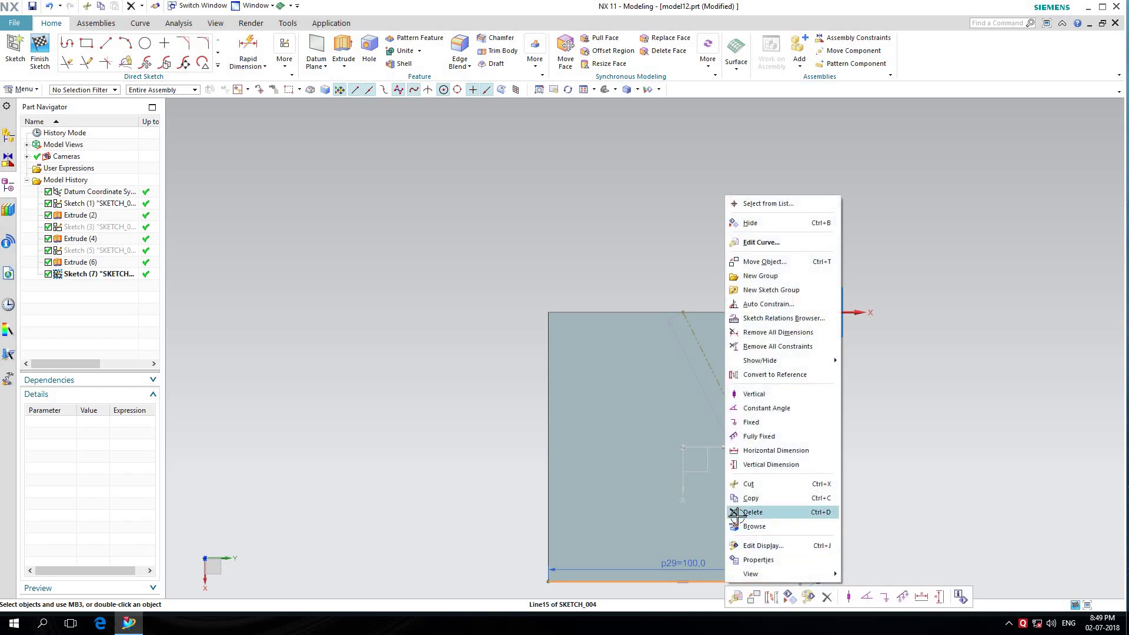
{"action": "left_click", "coordinate": [744, 506]}
{"action": "scroll", "coordinate": [605, 379], "scroll_direction": "down", "scroll_amount": 2}
{"action": "right_click", "coordinate": [670, 360]}
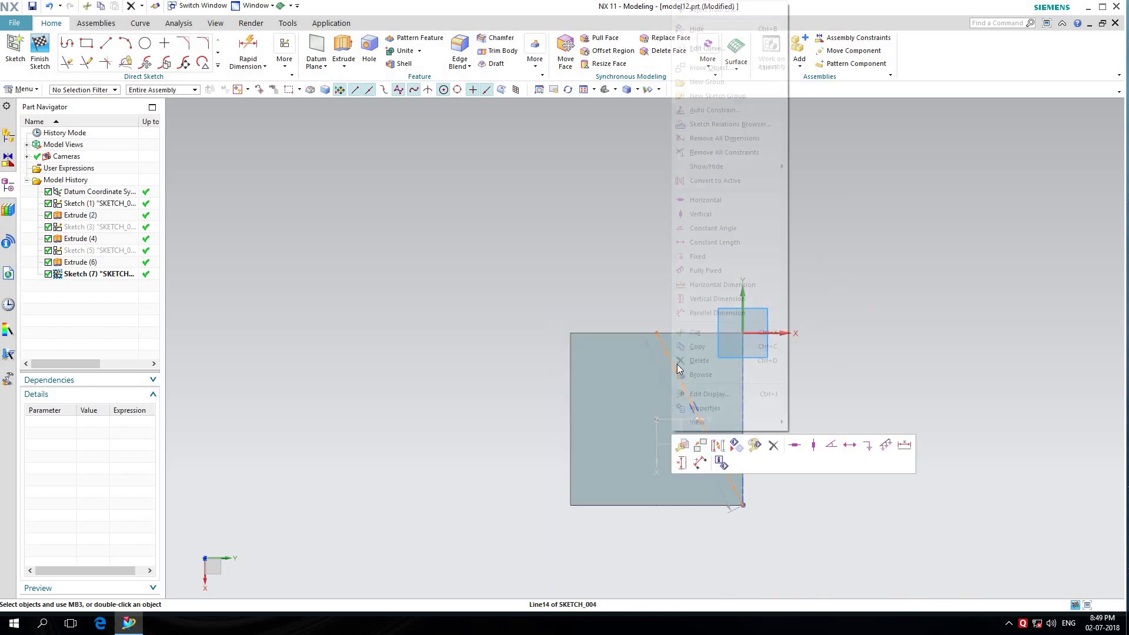
{"action": "left_click", "coordinate": [691, 361]}
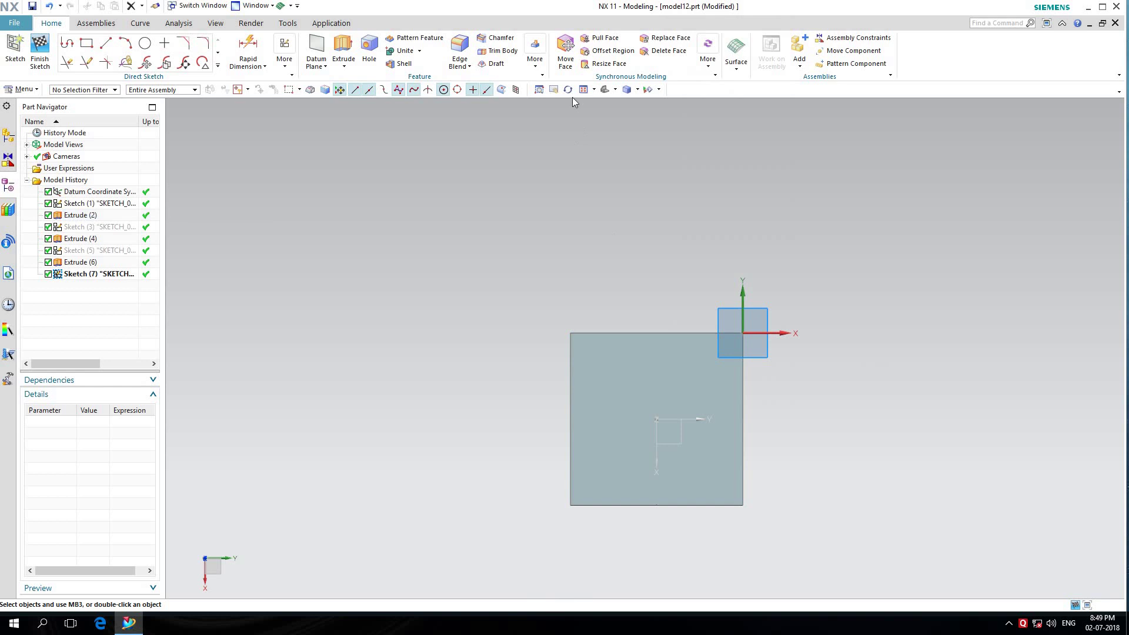
Draw a triangle from the lower-right corner to the far edge's midpoint and the origin corner.
{"action": "mouse_move", "coordinate": [539, 180]}
{"action": "middle_mouse_down"}
{"action": "mouse_move", "coordinate": [581, 131]}
{"action": "mouse_move", "coordinate": [544, 138]}
{"action": "mouse_move", "coordinate": [577, 158]}
{"action": "mouse_move", "coordinate": [374, 141]}
{"action": "middle_mouse_up"}
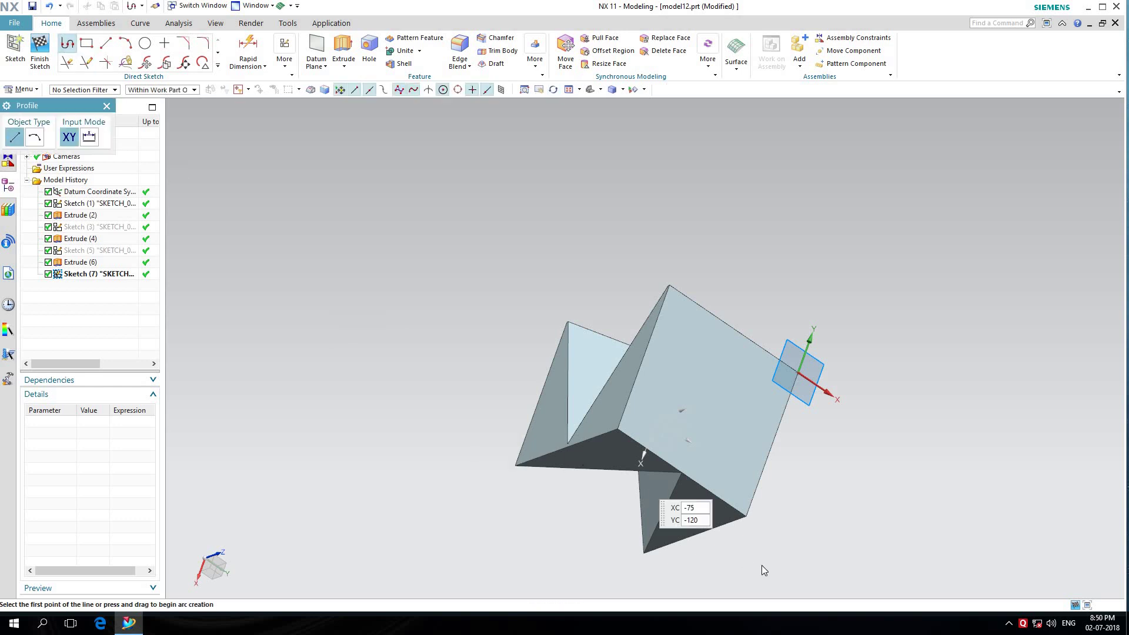
{"action": "scroll", "coordinate": [762, 563], "scroll_direction": "up", "scroll_amount": 2}
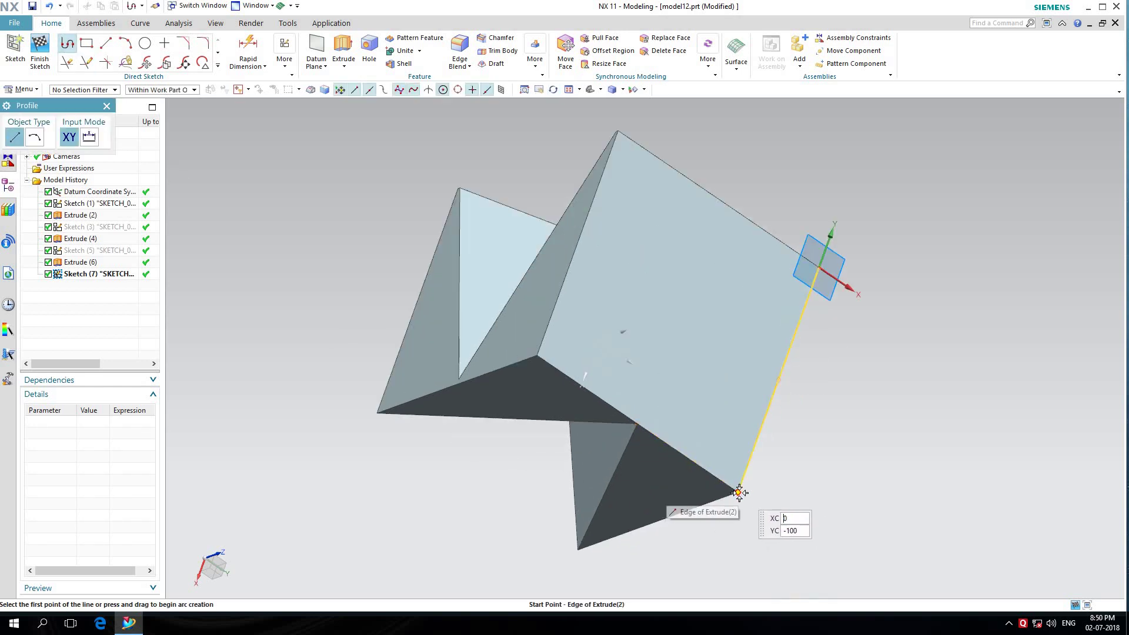
{"action": "left_click", "coordinate": [735, 489]}
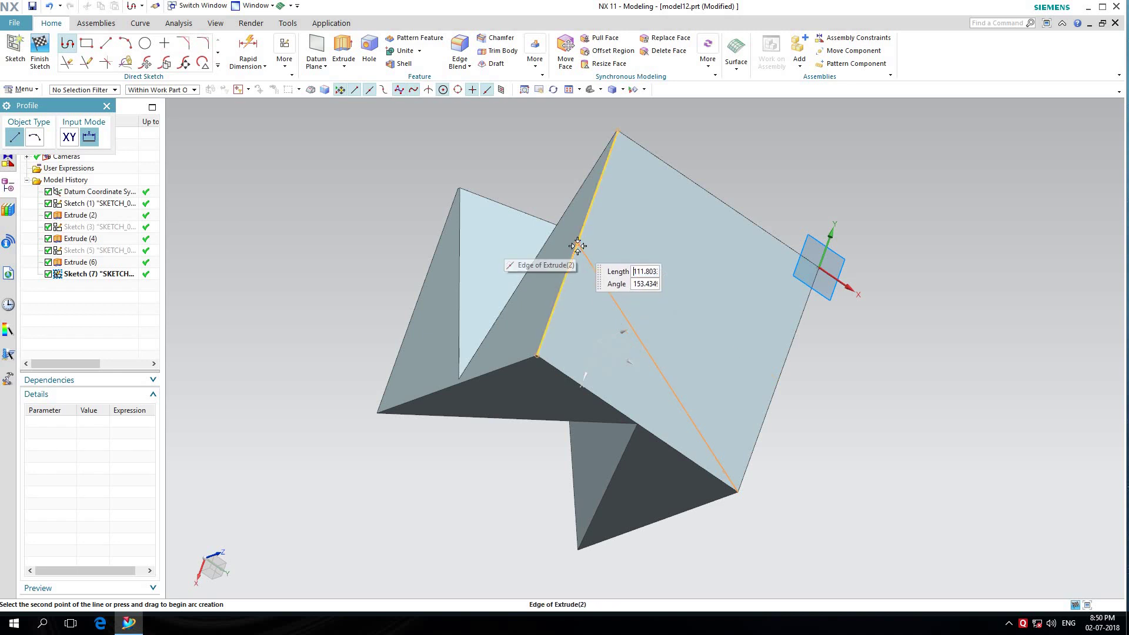
{"action": "left_click", "coordinate": [576, 241]}
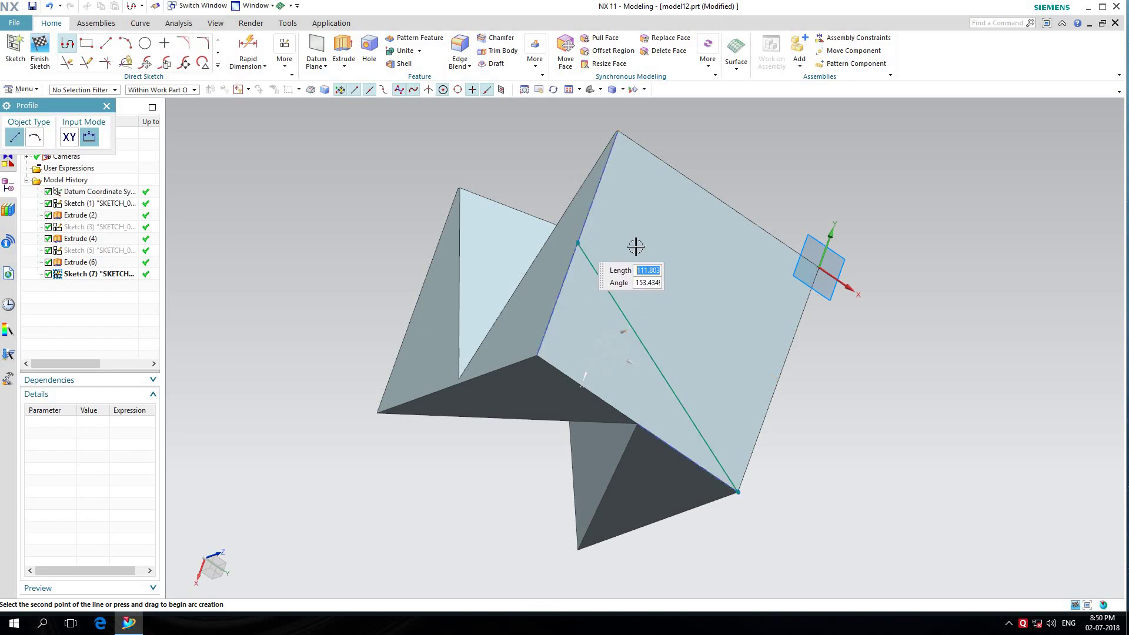
{"action": "left_click", "coordinate": [820, 267]}
{"action": "type", "text": "100"}
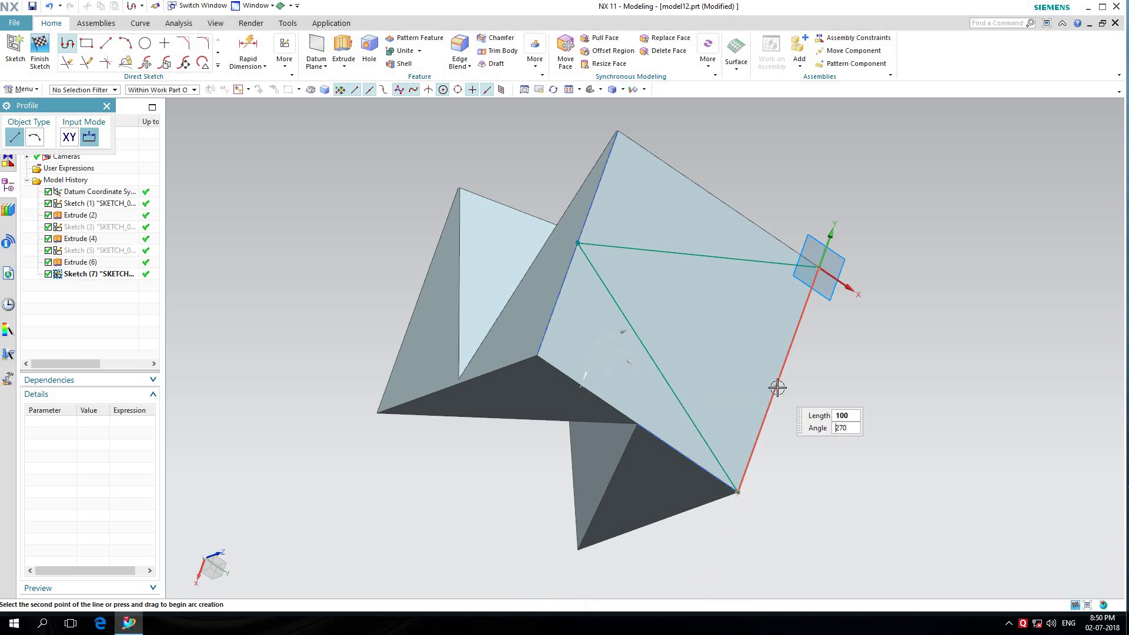
{"action": "left_click", "coordinate": [777, 388]}
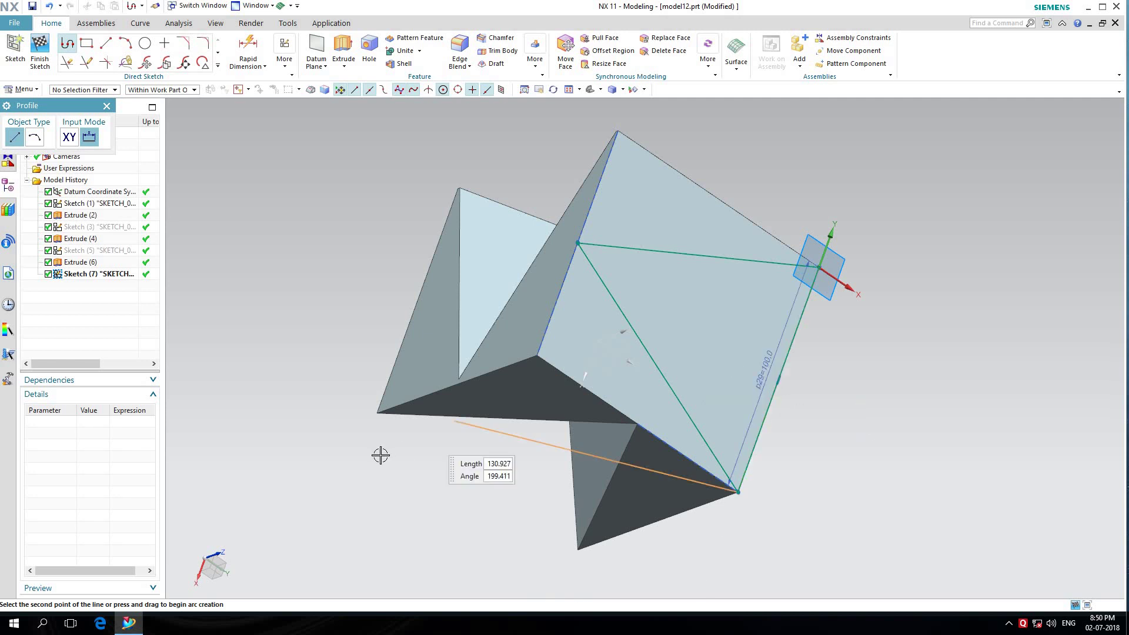
{"action": "left_click", "coordinate": [107, 106]}
Offset the top triangle line by 1 mm and convert the original line to reference.
{"action": "left_click", "coordinate": [217, 66]}
{"action": "left_click", "coordinate": [144, 138]}
{"action": "left_click", "coordinate": [686, 250]}
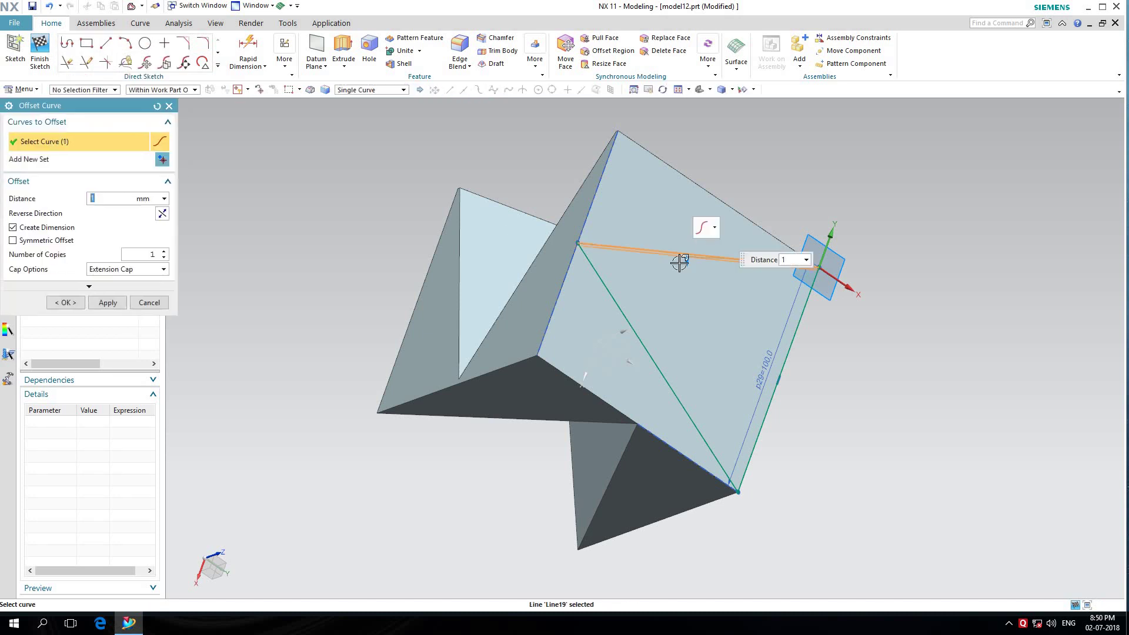
{"action": "left_click", "coordinate": [107, 303]}
{"action": "left_click", "coordinate": [144, 307]}
{"action": "scroll", "coordinate": [590, 239], "scroll_direction": "up", "scroll_amount": 3}
{"action": "right_click", "coordinate": [597, 241]}
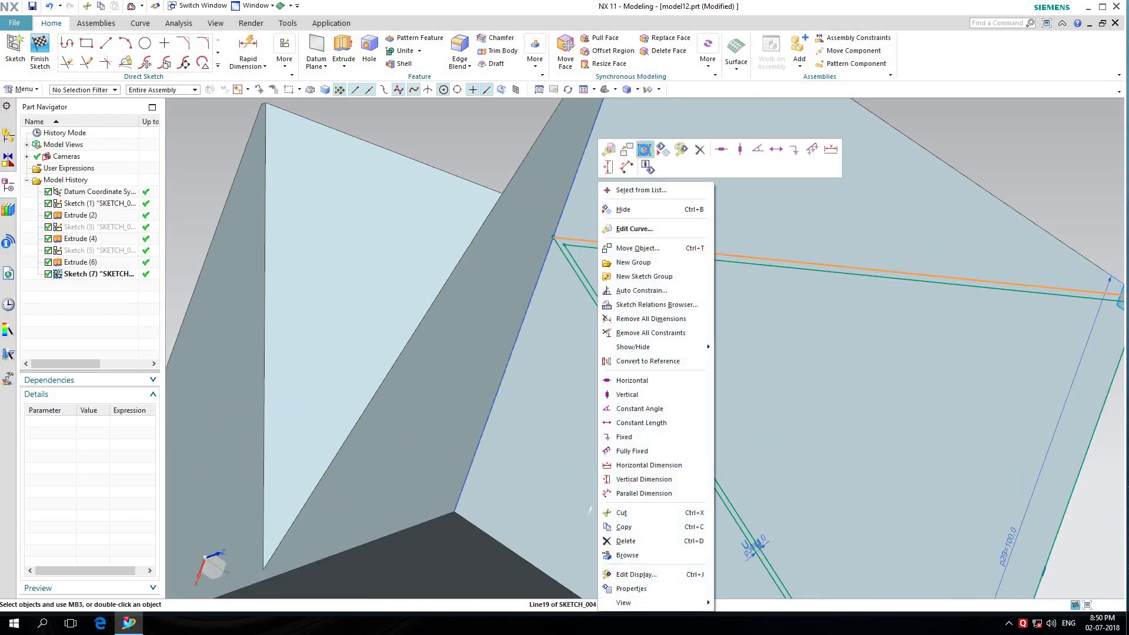
{"action": "left_click", "coordinate": [644, 149]}
{"action": "right_click", "coordinate": [584, 282]}
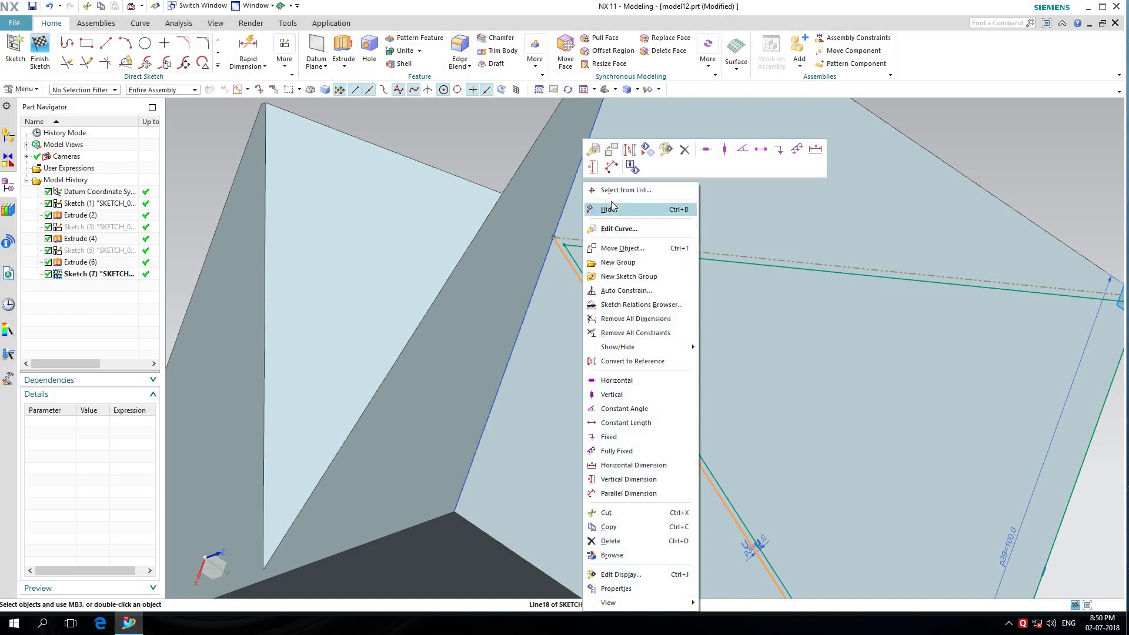
{"action": "scroll", "coordinate": [630, 212], "scroll_direction": "down", "scroll_amount": 5}
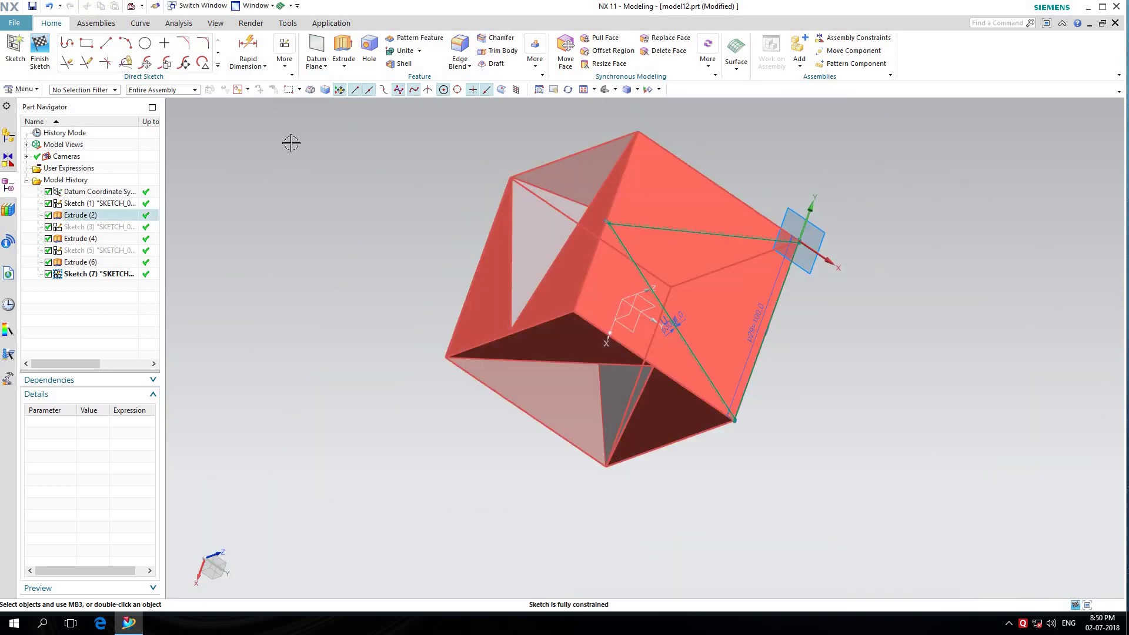
Extrude the new triangle toward the bottom vertex (Two Points), subtracting a notch from -94 to 184 mm.
{"action": "left_click", "coordinate": [344, 47]}
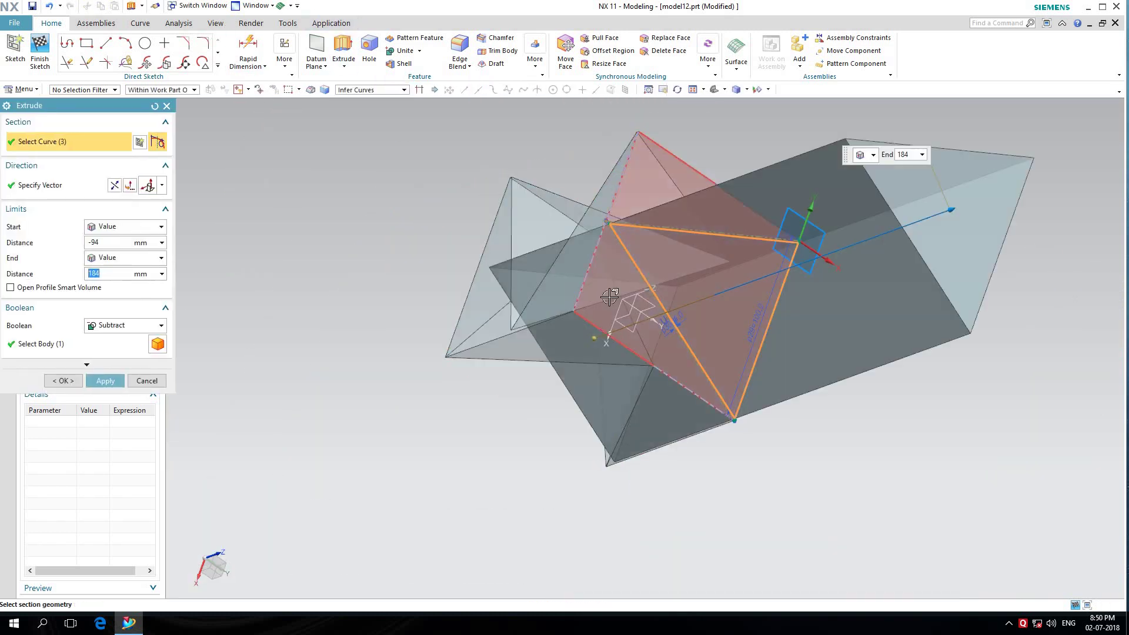
{"action": "left_click", "coordinate": [165, 188]}
{"action": "left_click", "coordinate": [151, 212]}
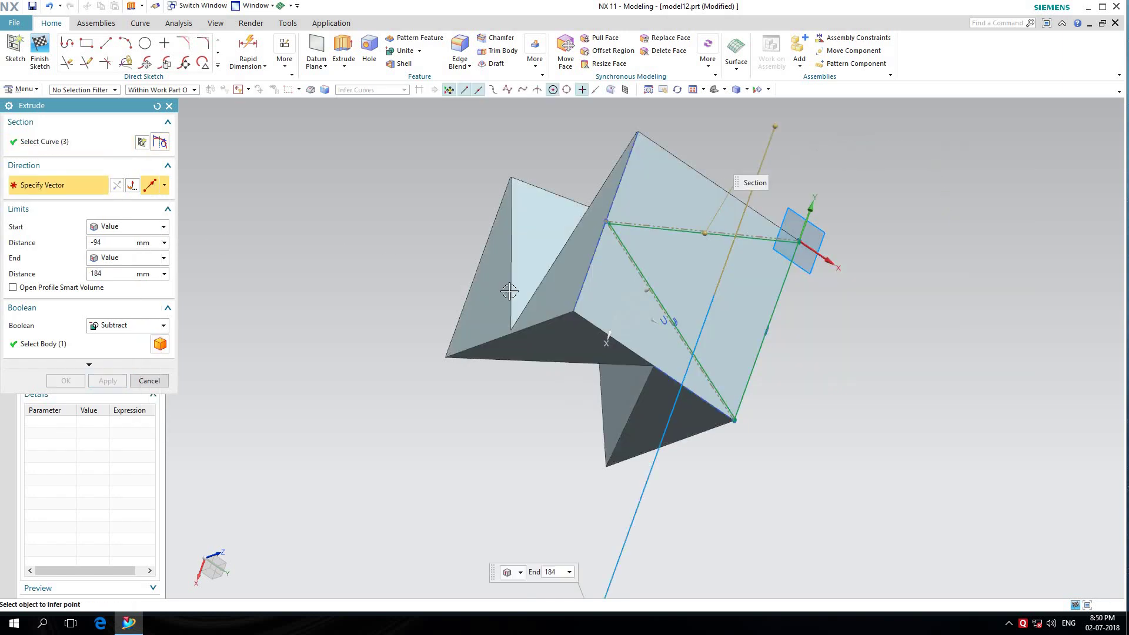
{"action": "scroll", "coordinate": [554, 324], "scroll_direction": "up", "scroll_amount": 1}
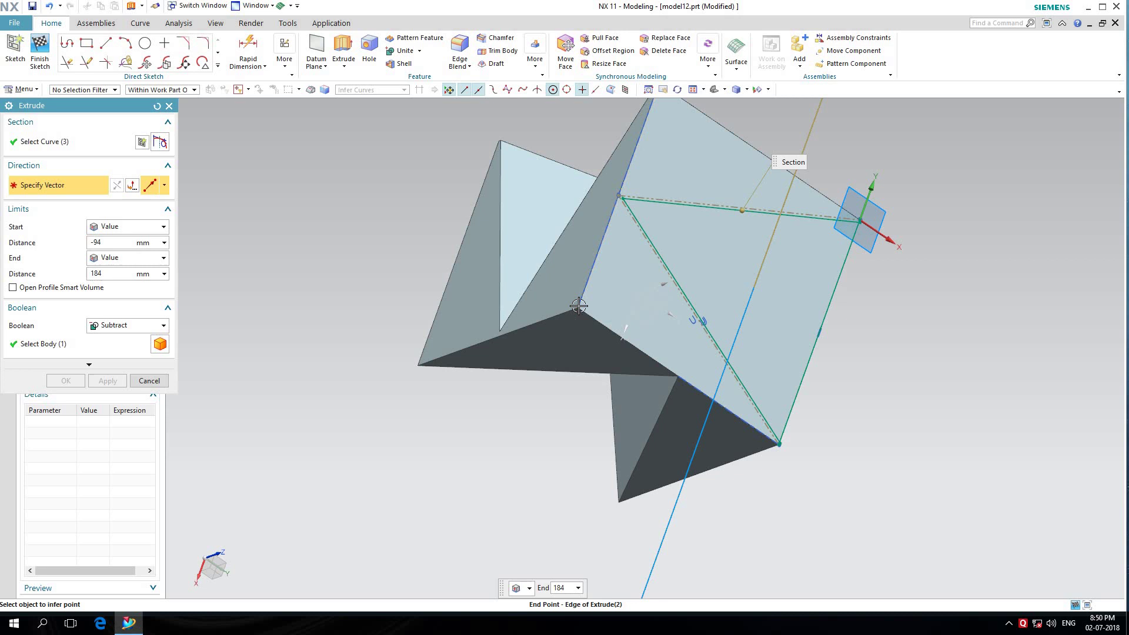
{"action": "left_click", "coordinate": [619, 501]}
{"action": "scroll", "coordinate": [494, 482], "scroll_direction": "down", "scroll_amount": 1}
{"action": "scroll", "coordinate": [494, 482], "scroll_direction": "down", "scroll_amount": 1}
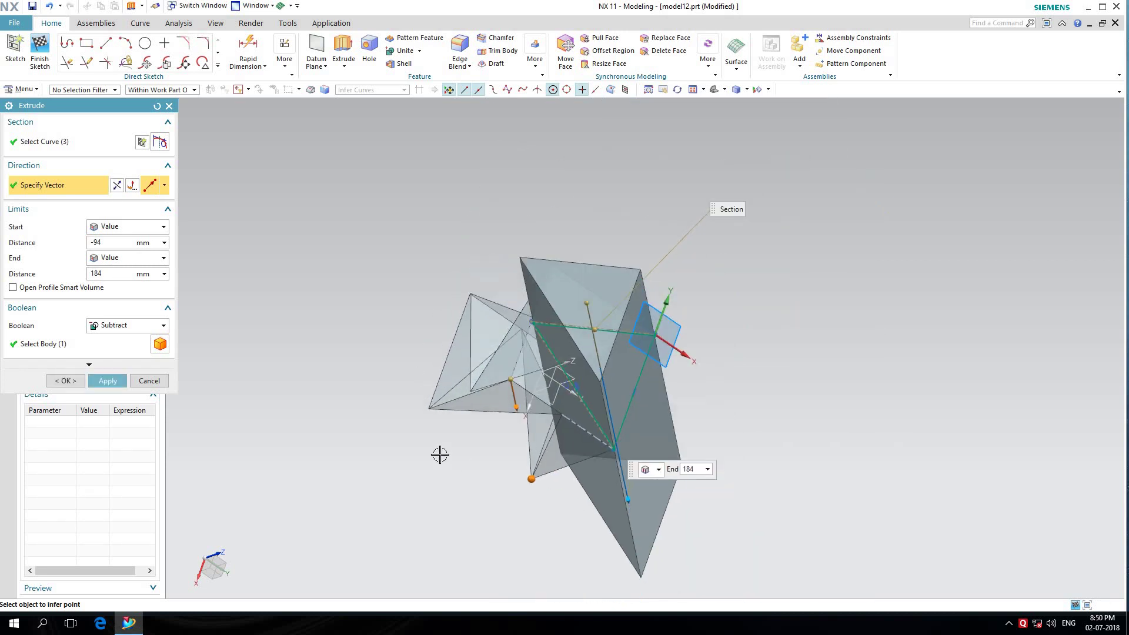
{"action": "left_click", "coordinate": [111, 380]}
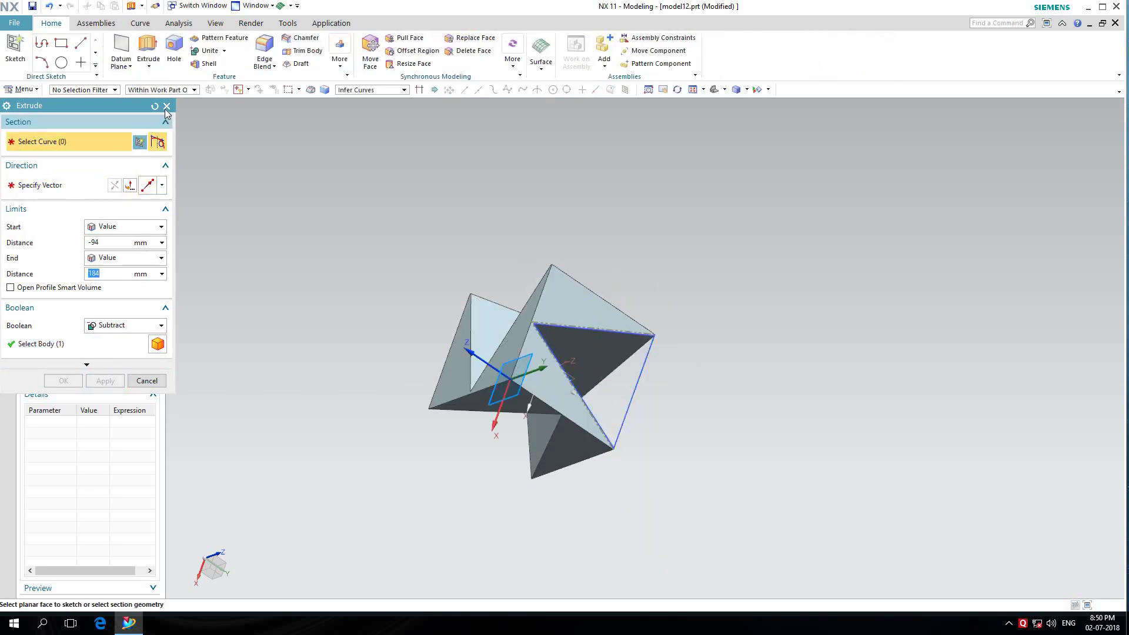
{"action": "left_click", "coordinate": [166, 105]}
{"action": "right_click", "coordinate": [642, 390]}
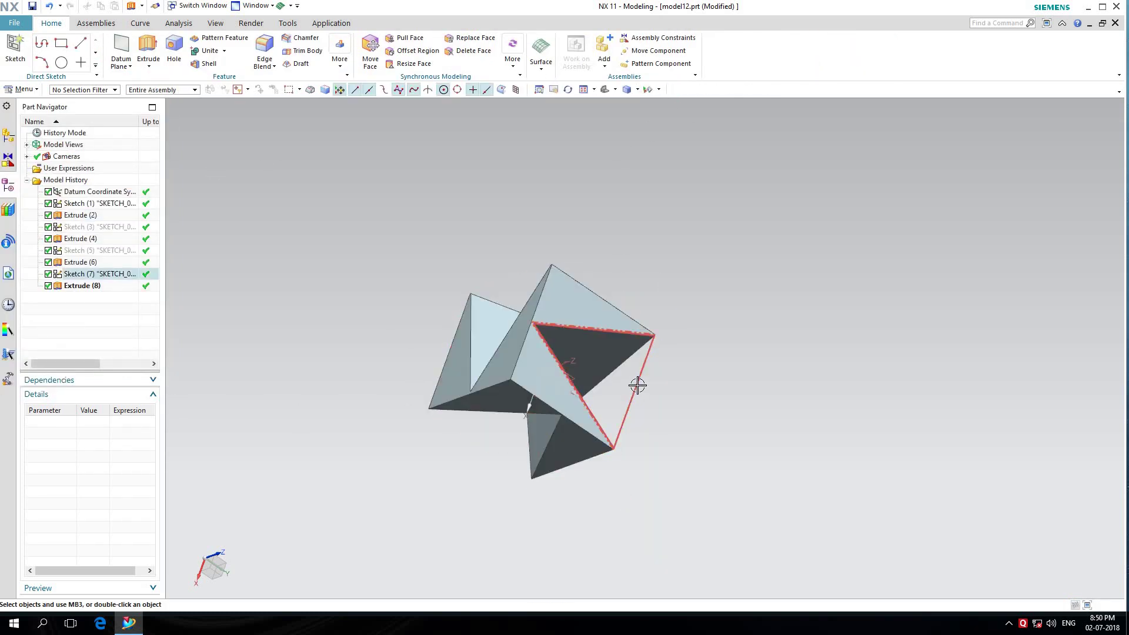
Hide Sketch (7), orbit and pan the faceted solid, and display it full-screen.
{"action": "left_click", "coordinate": [663, 97]}
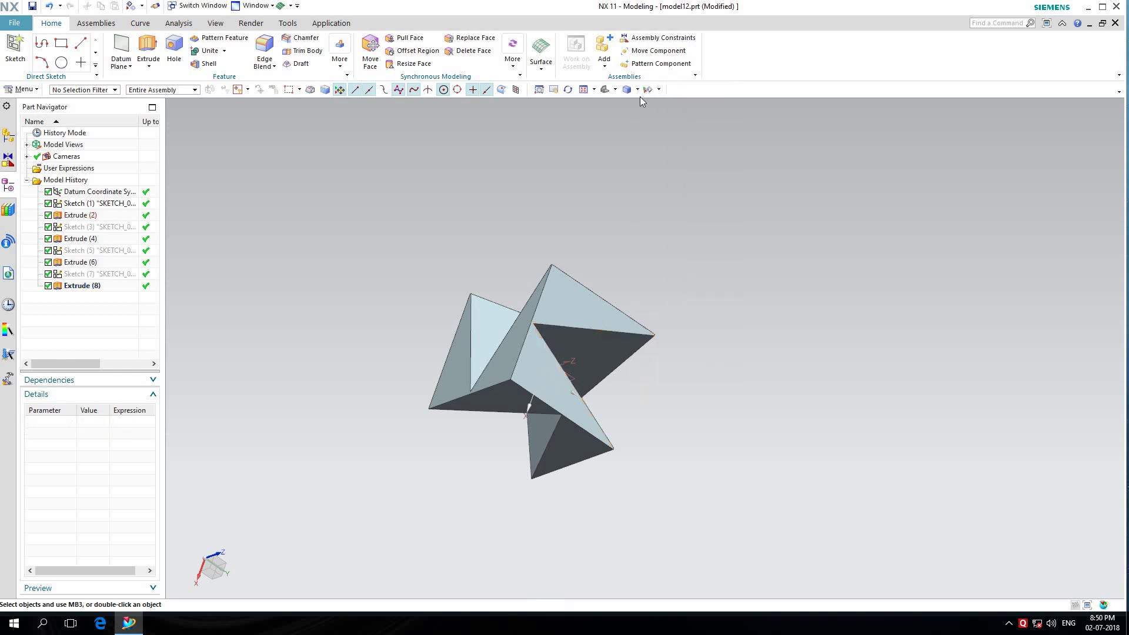
{"action": "mouse_move", "coordinate": [583, 138]}
{"action": "middle_mouse_down"}
{"action": "mouse_move", "coordinate": [615, 312]}
{"action": "mouse_move", "coordinate": [653, 298]}
{"action": "mouse_move", "coordinate": [717, 231]}
{"action": "mouse_move", "coordinate": [723, 194]}
{"action": "mouse_move", "coordinate": [676, 274]}
{"action": "mouse_move", "coordinate": [741, 325]}
{"action": "mouse_move", "coordinate": [791, 265]}
{"action": "mouse_move", "coordinate": [806, 266]}
{"action": "mouse_move", "coordinate": [794, 282]}
{"action": "middle_mouse_up"}
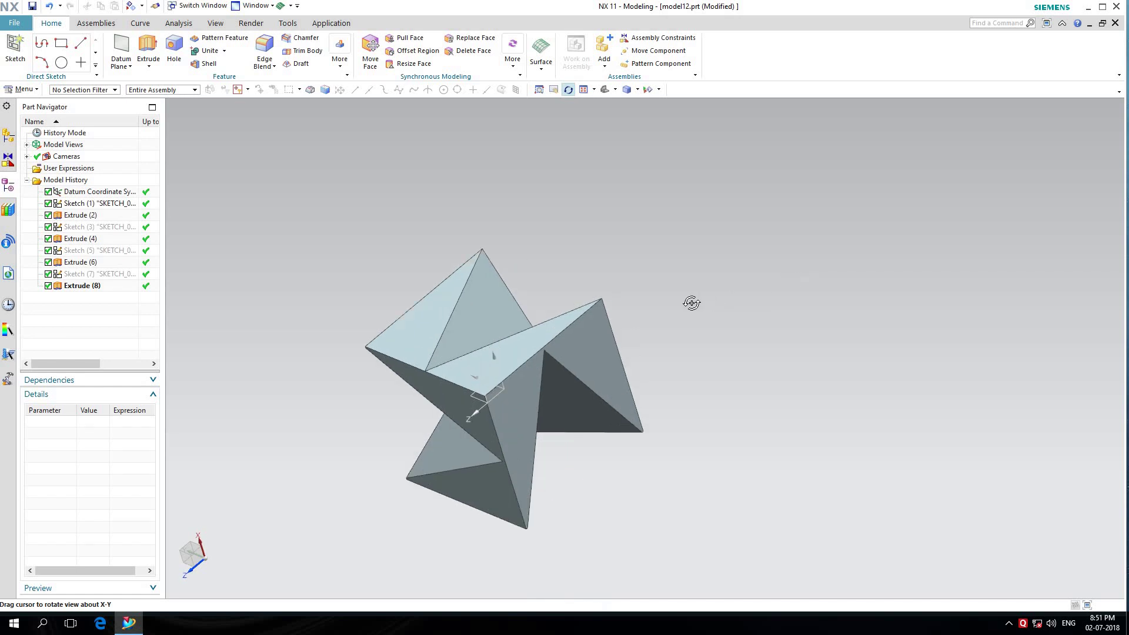
{"action": "scroll", "coordinate": [692, 302], "scroll_direction": "up", "scroll_amount": 2}
{"action": "left_click_drag", "start_coordinate": [529, 257], "coordinate": [595, 188]}
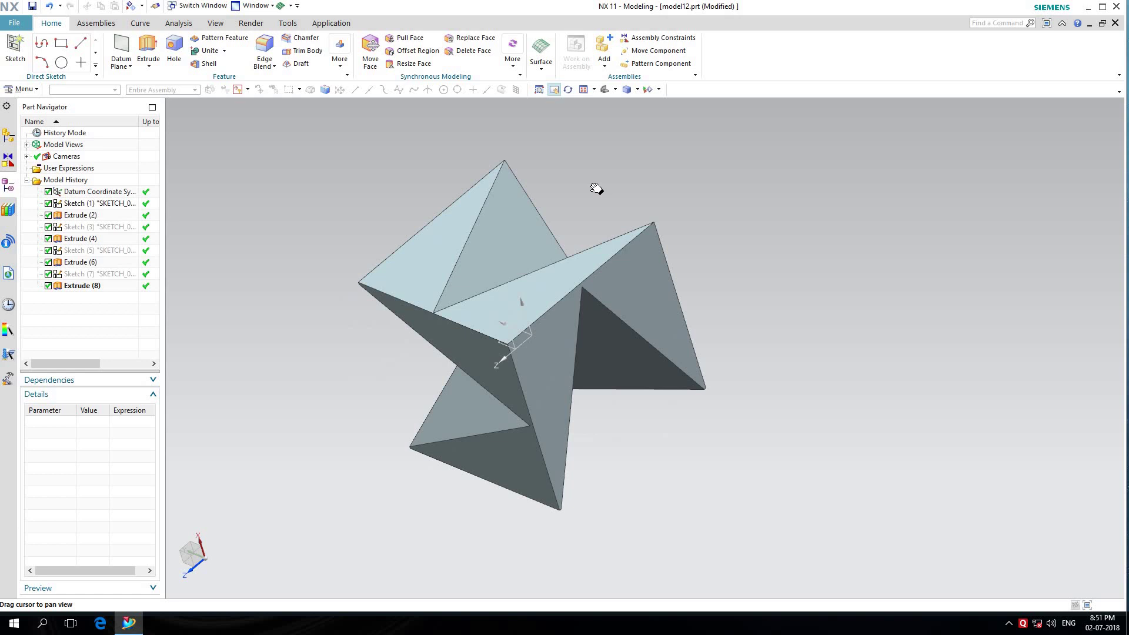
{"action": "scroll", "coordinate": [586, 184], "scroll_direction": "up", "scroll_amount": 1}
{"action": "left_click", "coordinate": [567, 90]}
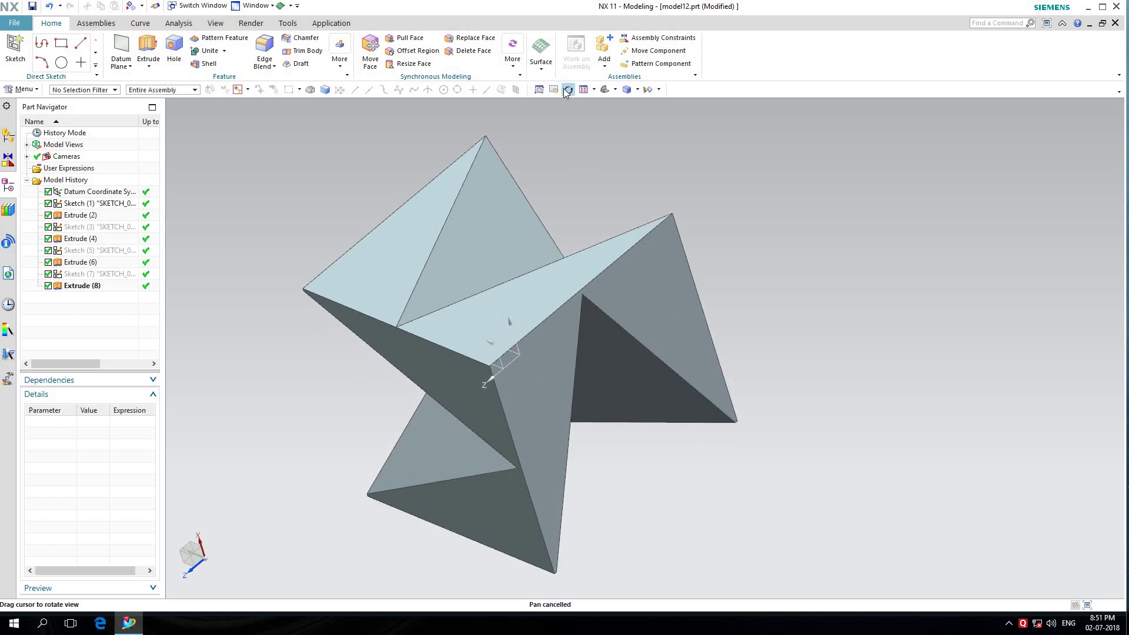
{"action": "mouse_move", "coordinate": [578, 106]}
{"action": "left_mouse_down"}
{"action": "mouse_move", "coordinate": [562, 176]}
{"action": "mouse_move", "coordinate": [598, 124]}
{"action": "left_mouse_up"}
{"action": "left_click", "coordinate": [553, 89]}
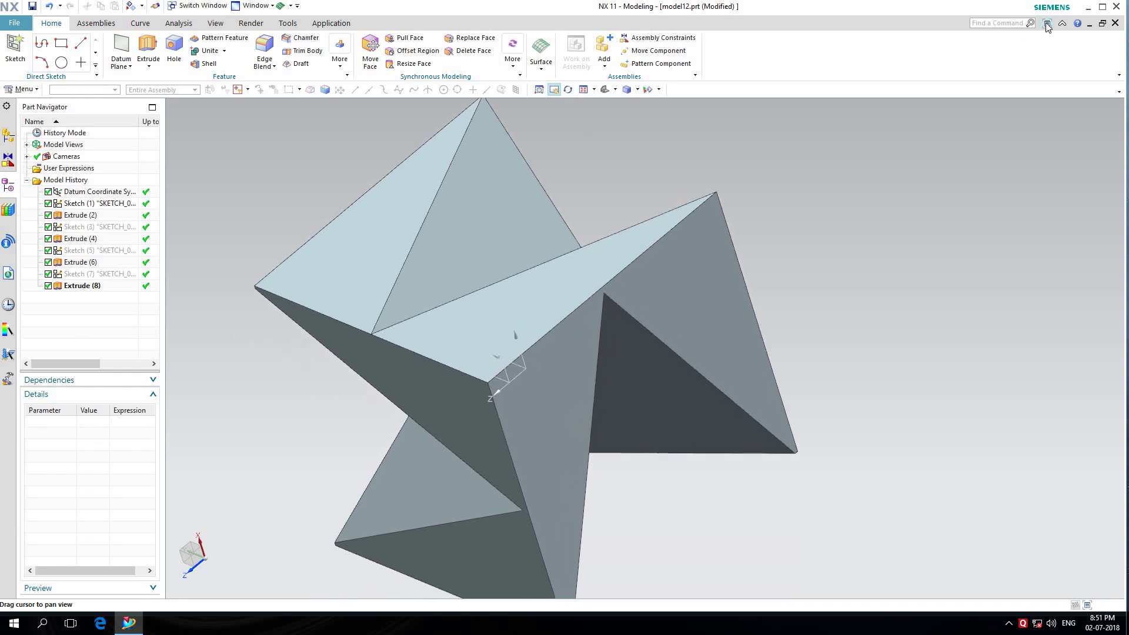
{"action": "left_click", "coordinate": [1046, 24]}
{"action": "scroll", "coordinate": [892, 139], "scroll_direction": "down", "scroll_amount": 2}
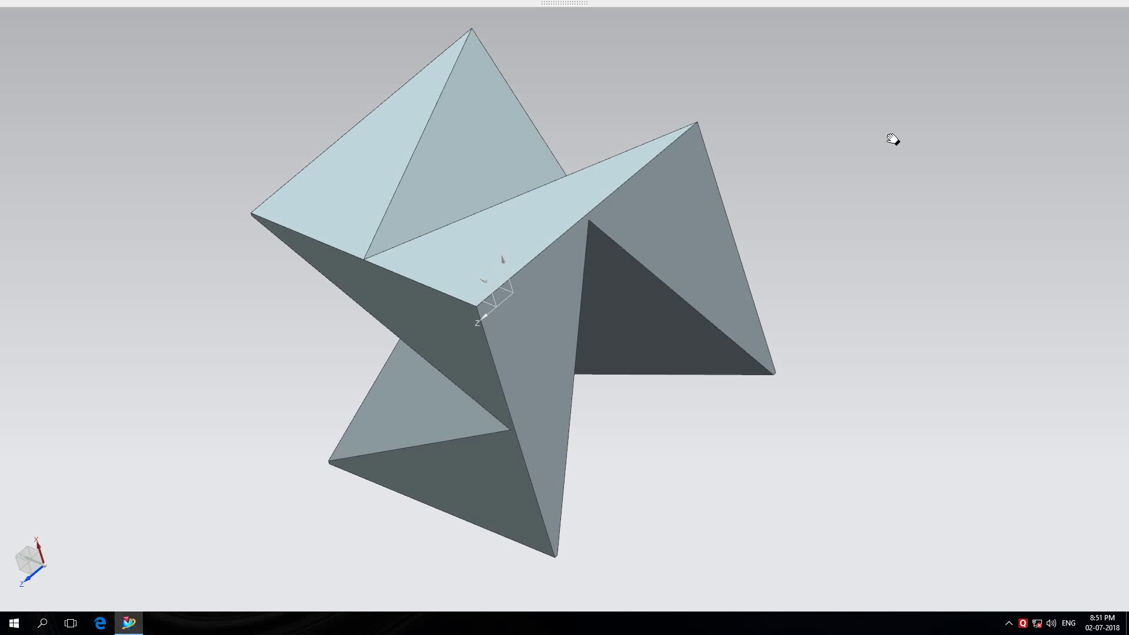